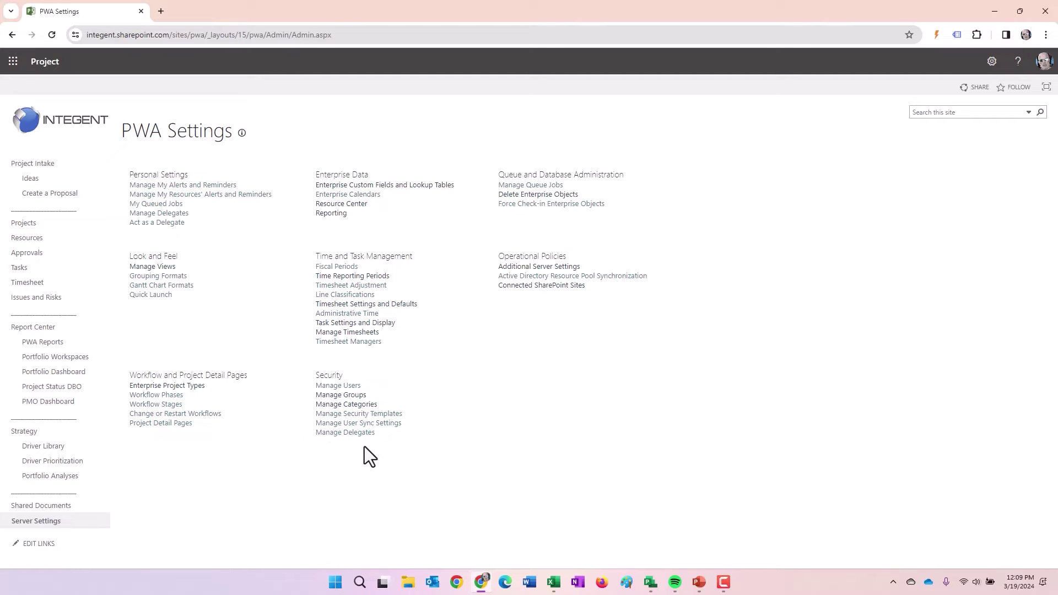
- Open the My Projects security category and review its name and description
click(349, 406)
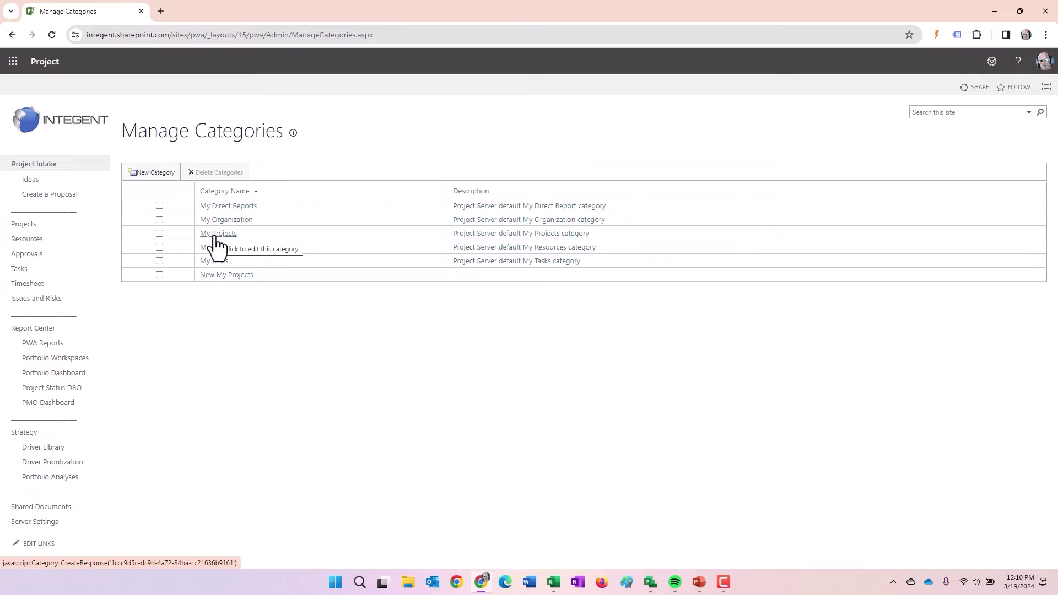
click(154, 173)
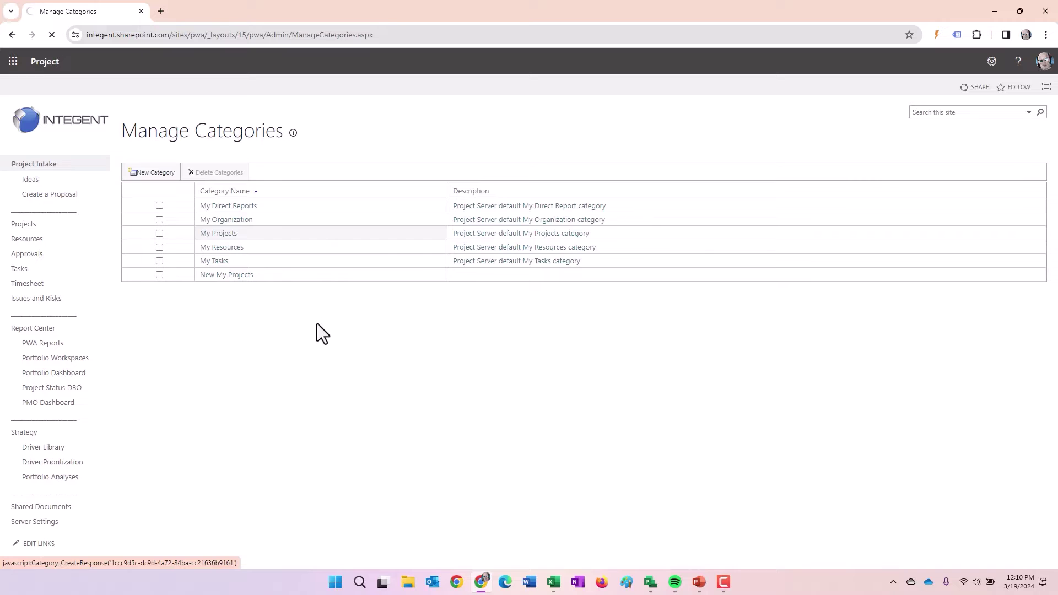
scroll(299, 275, down, 1)
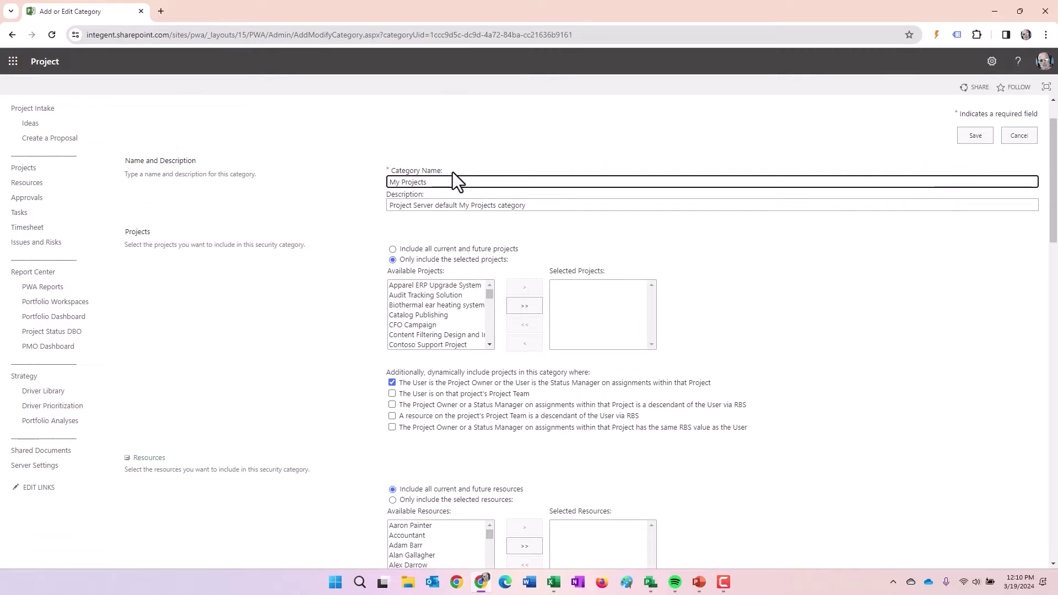
drag(452, 181, 345, 182)
click(532, 205)
drag(533, 205, 302, 236)
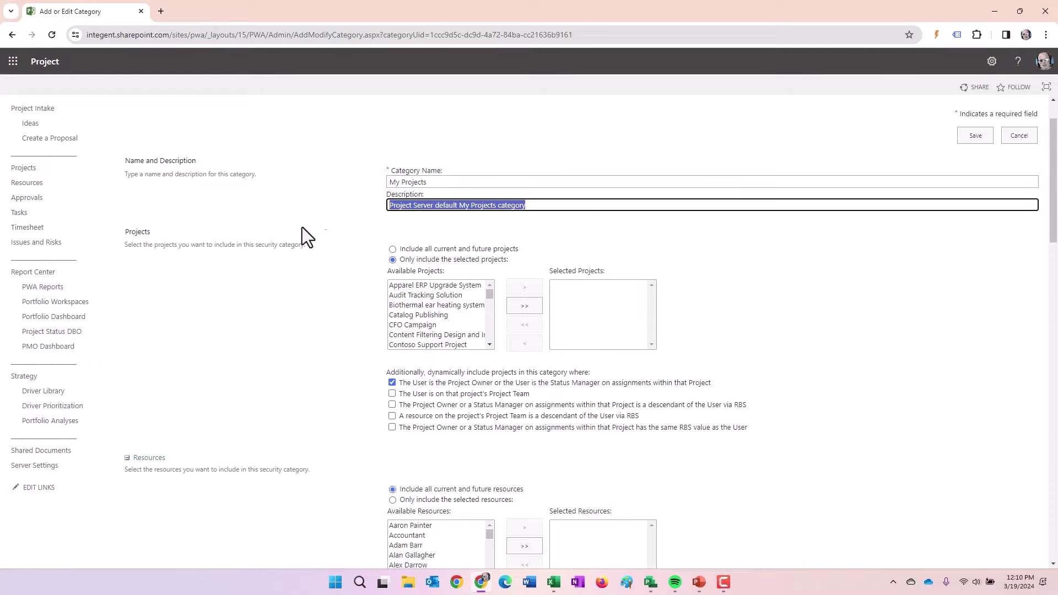
scroll(294, 286, down, 2)
drag(156, 128, 113, 121)
click(270, 179)
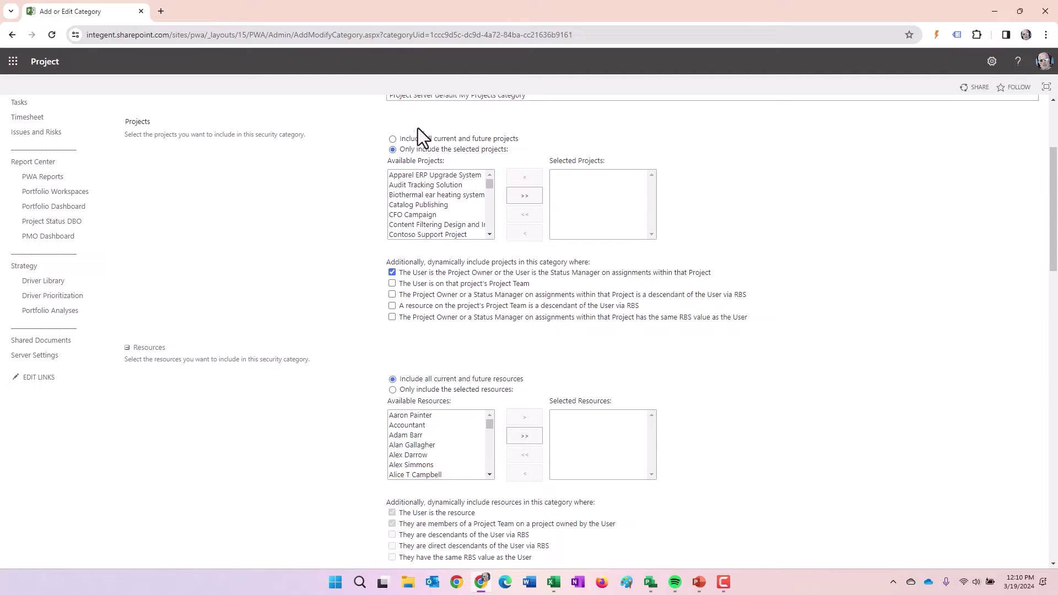
- Review the Projects rules by limiting the category to selected available projects
click(392, 149)
click(429, 193)
click(440, 176)
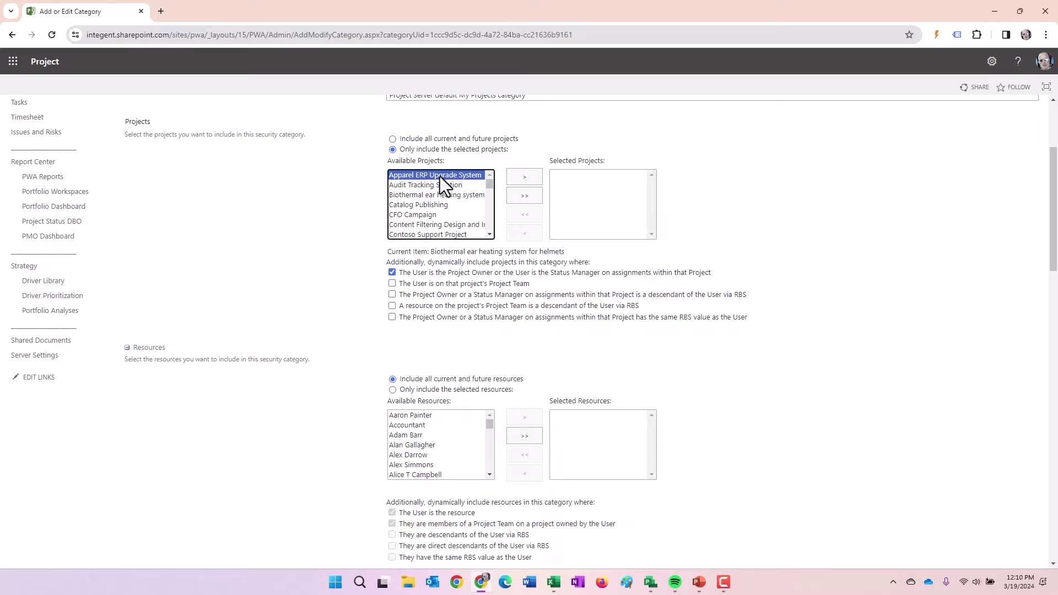
key(shift+Down)
key(shift+Down)
key(shift+Down)
key(shift+Down)
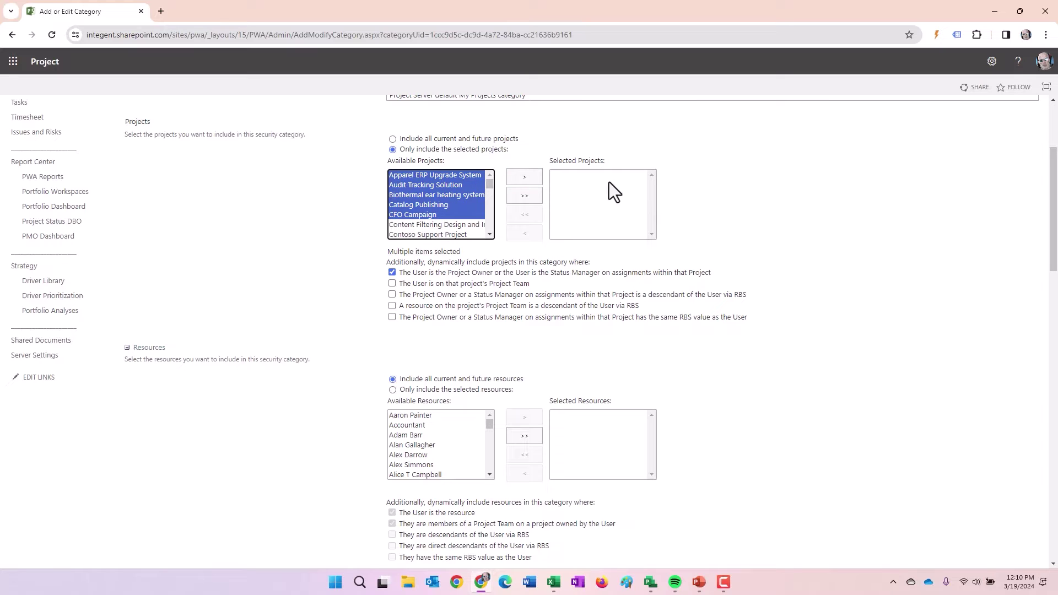
click(422, 195)
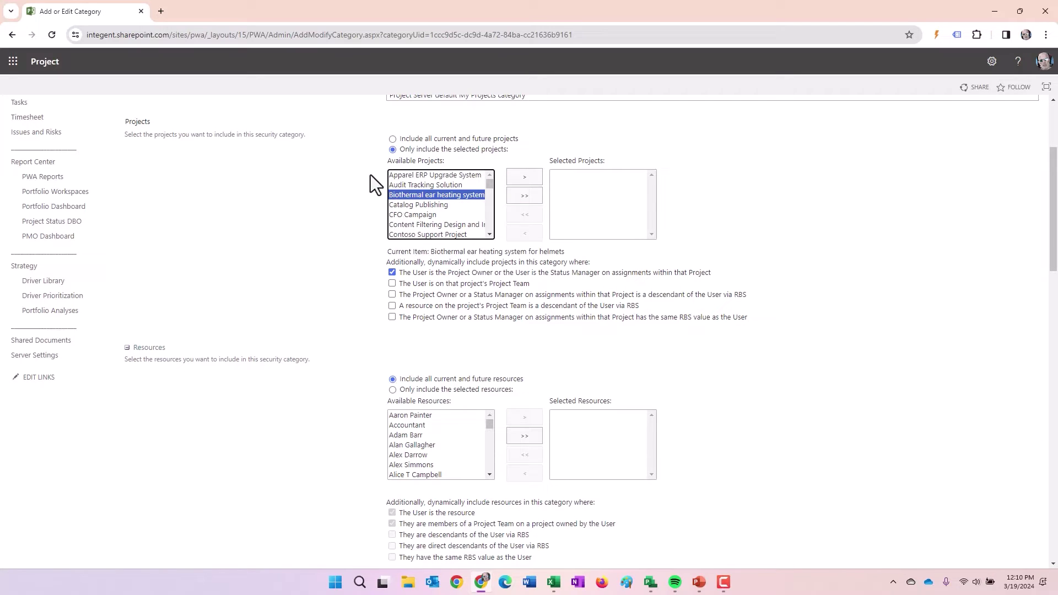
scroll(342, 206, down, 2)
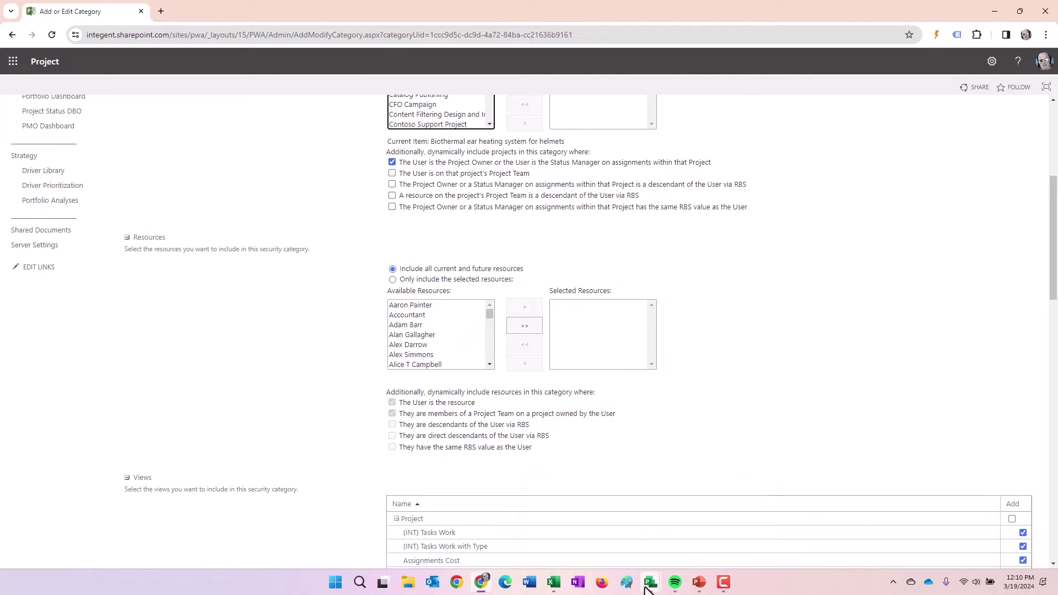
- Show My Demo DBTD in Task Usage view with a wider table and Task Name column
mouse_move(650, 580)
click(674, 524)
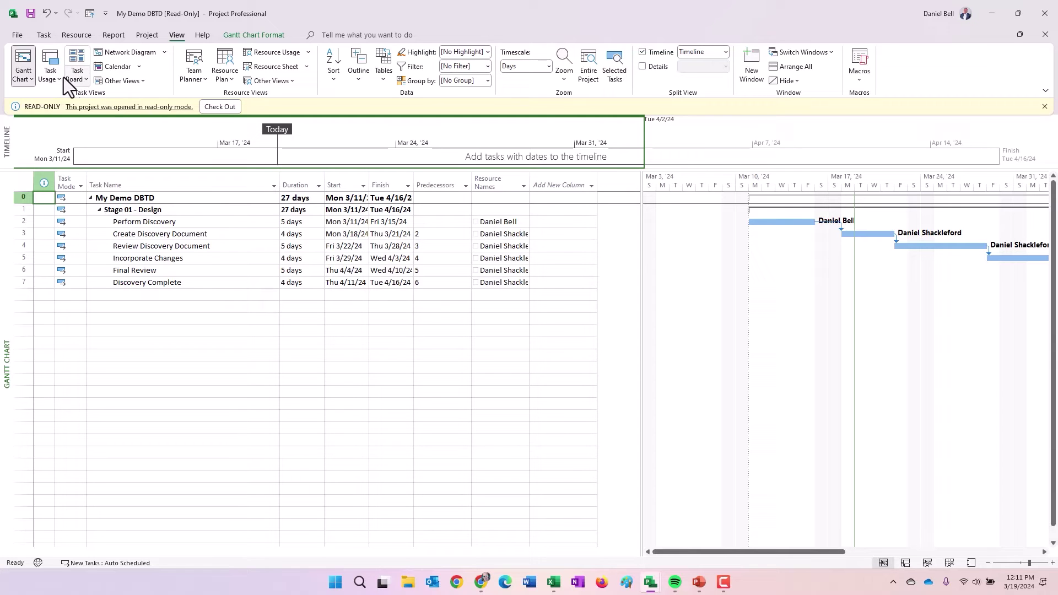
click(45, 57)
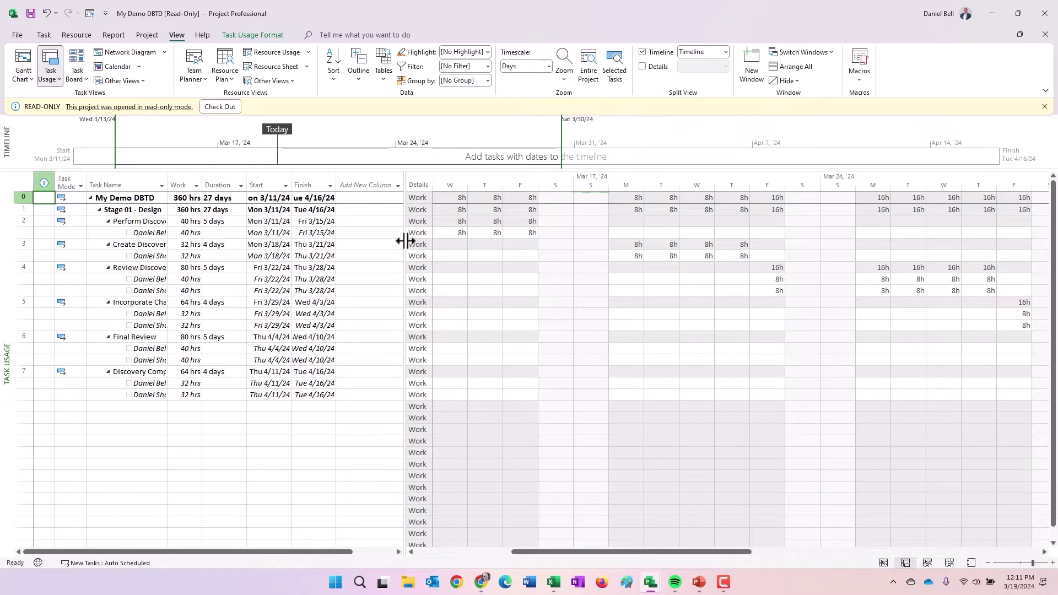
drag(403, 241, 495, 241)
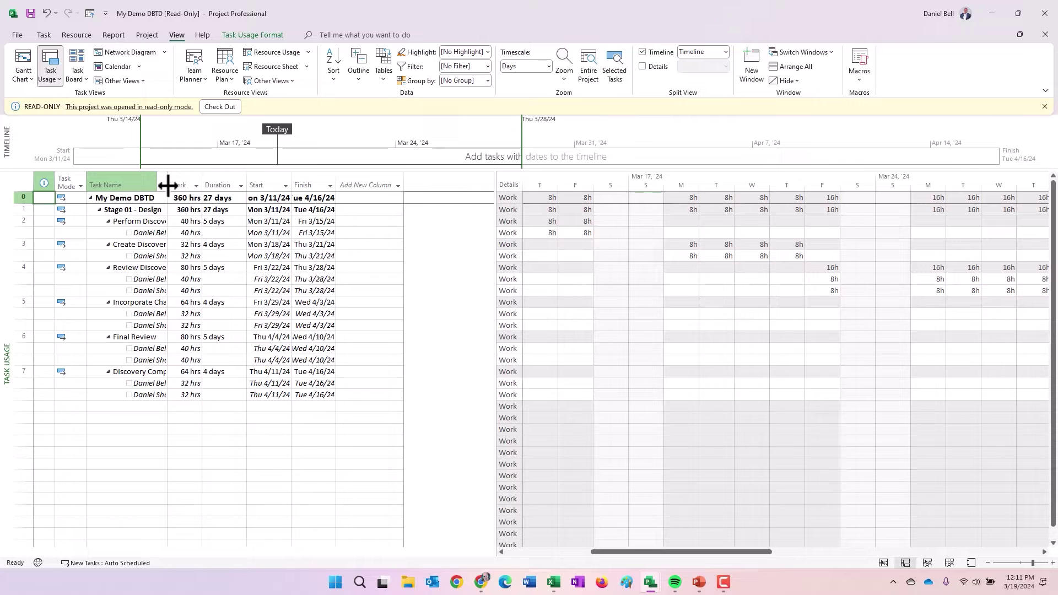
drag(167, 185, 223, 185)
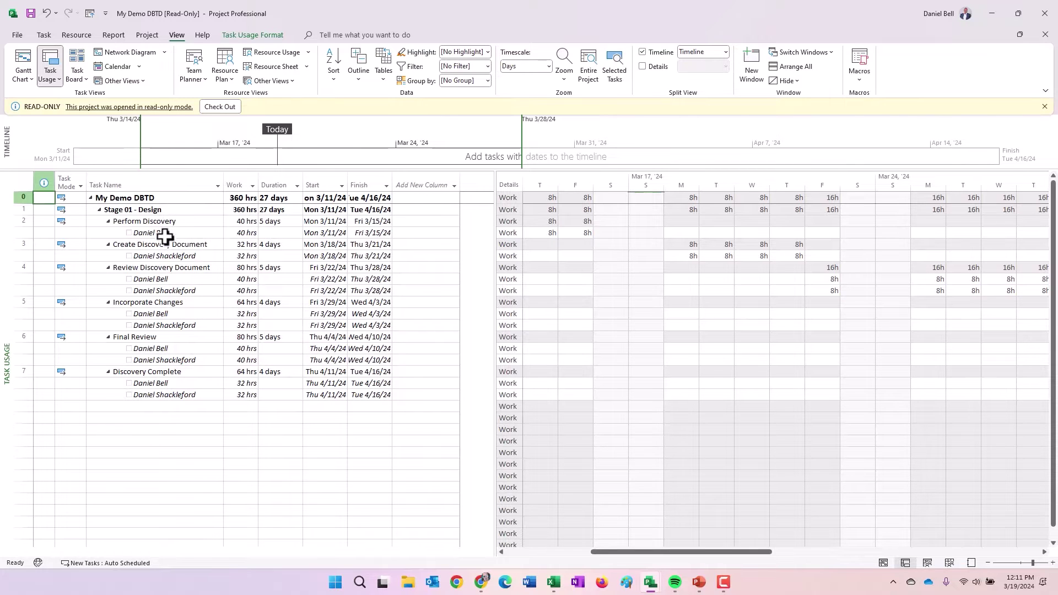
- Add a Status Manager column to the Task Usage table
click(431, 183)
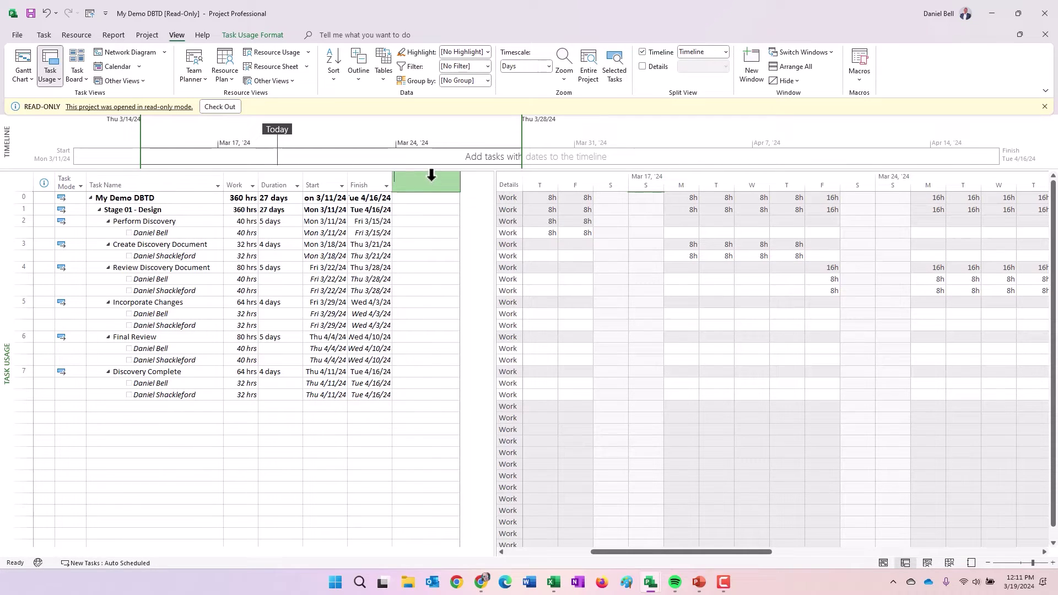
text(start)
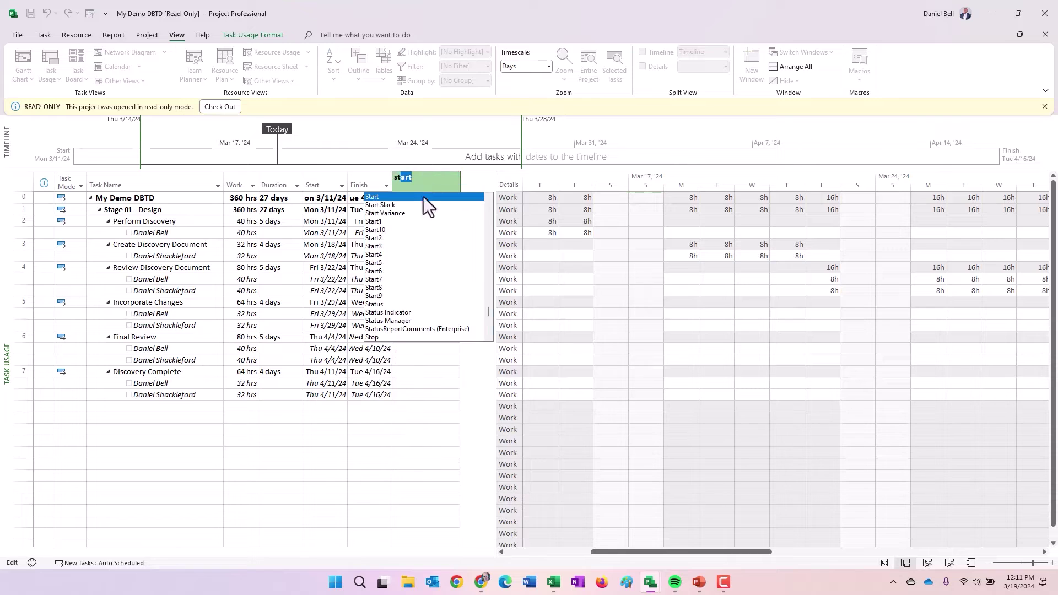
click(414, 320)
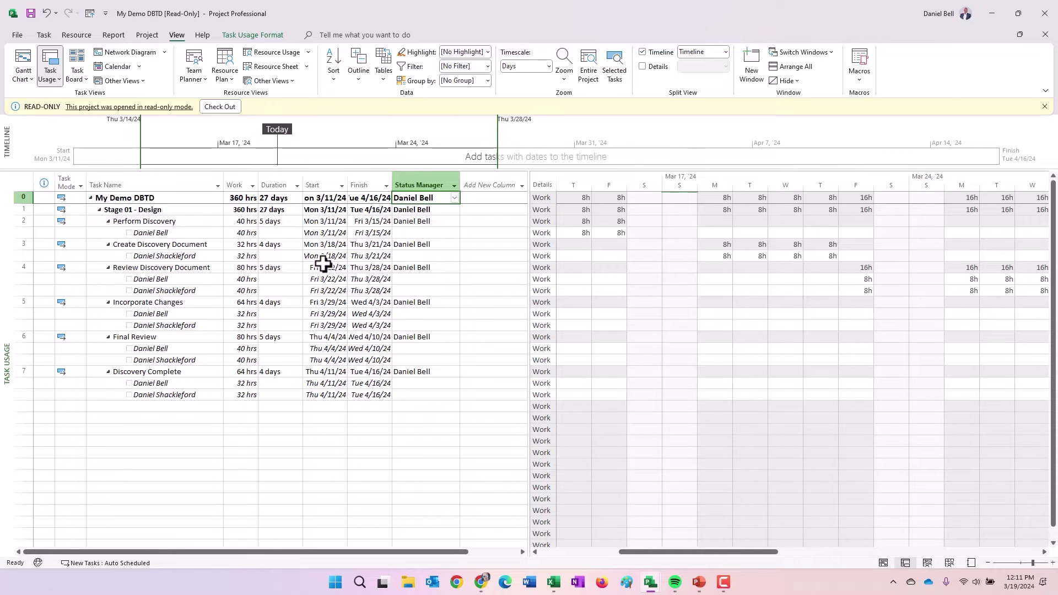
- Inspect the Status Manager cells for Final Review and Perform Discovery without changing them
mouse_move(149, 277)
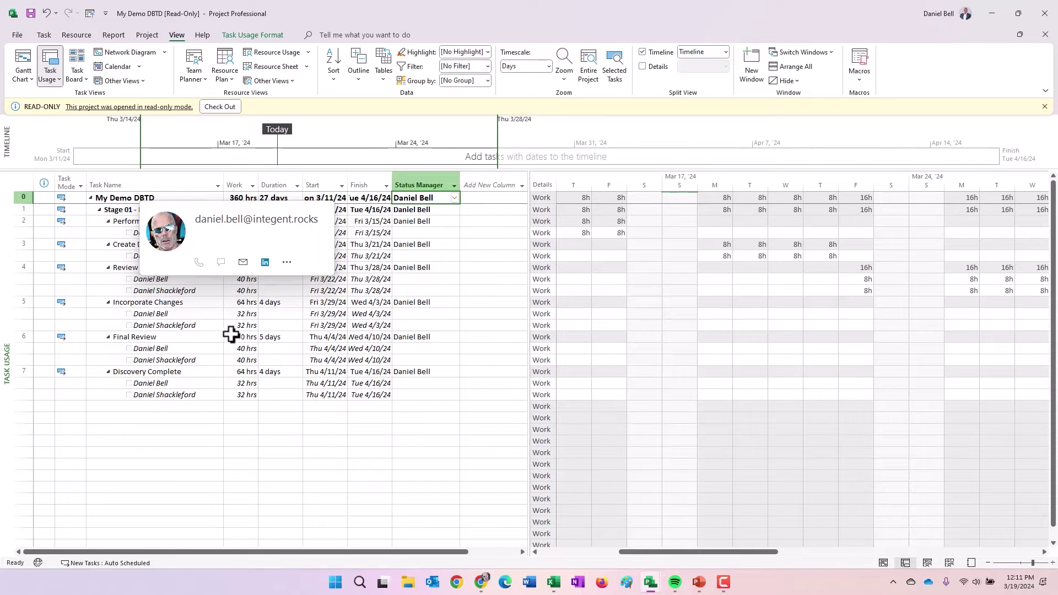
click(189, 302)
mouse_move(185, 327)
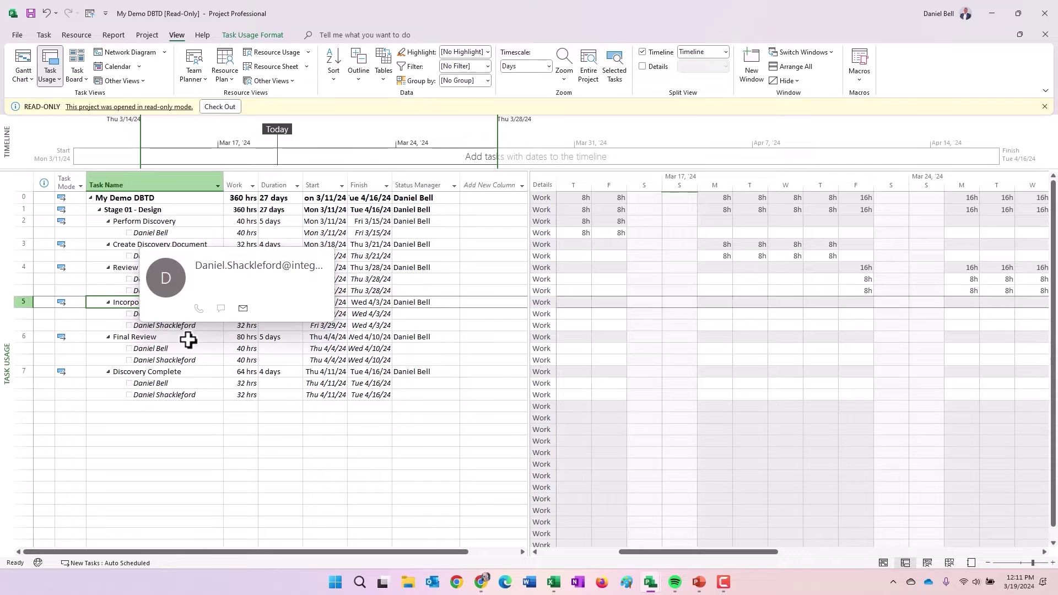
click(453, 351)
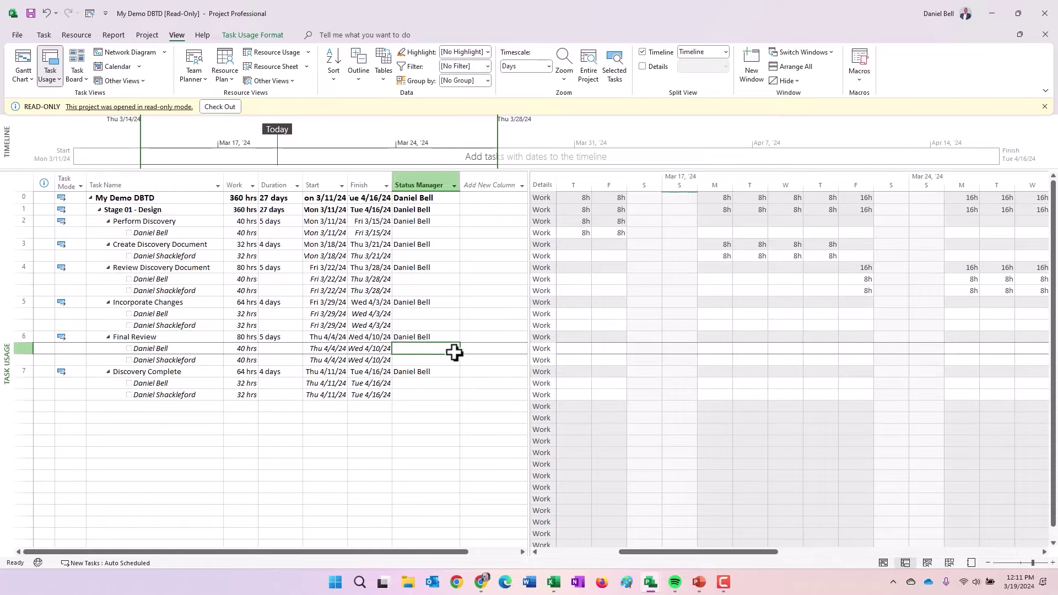
click(456, 342)
click(455, 336)
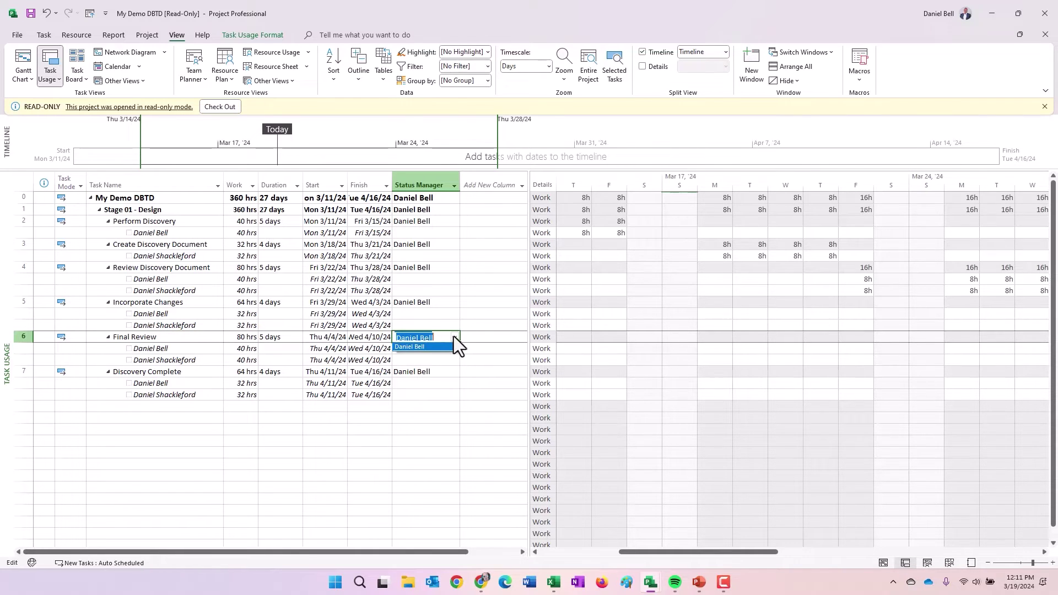
click(455, 342)
click(455, 349)
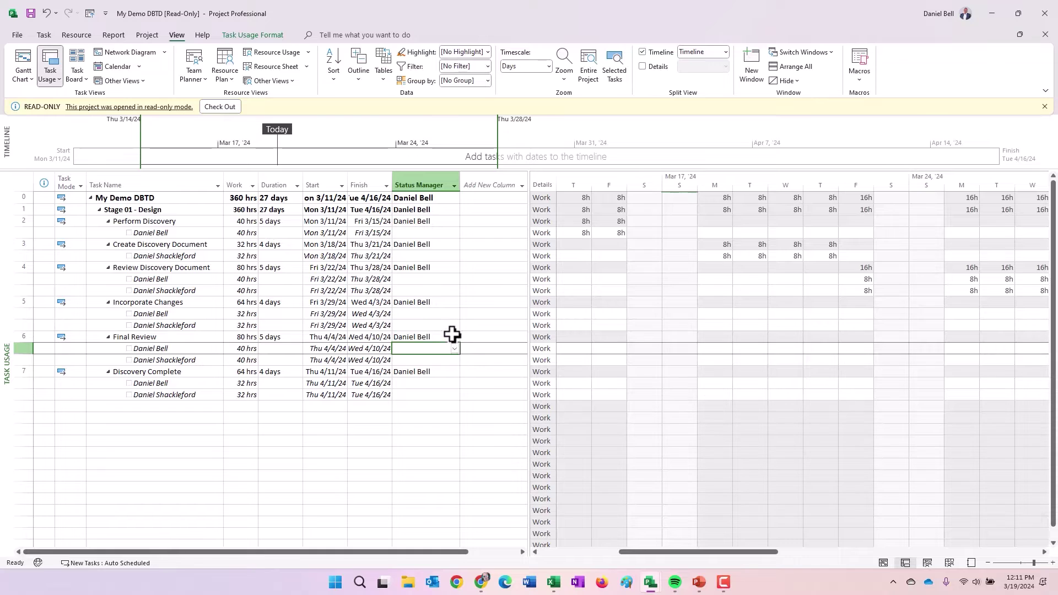
click(451, 336)
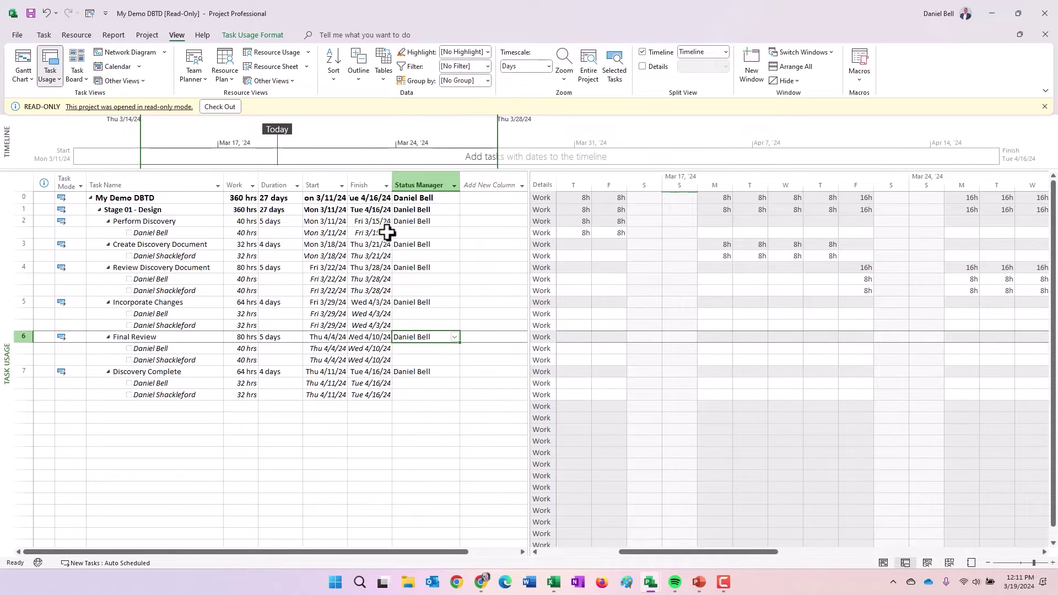
click(452, 222)
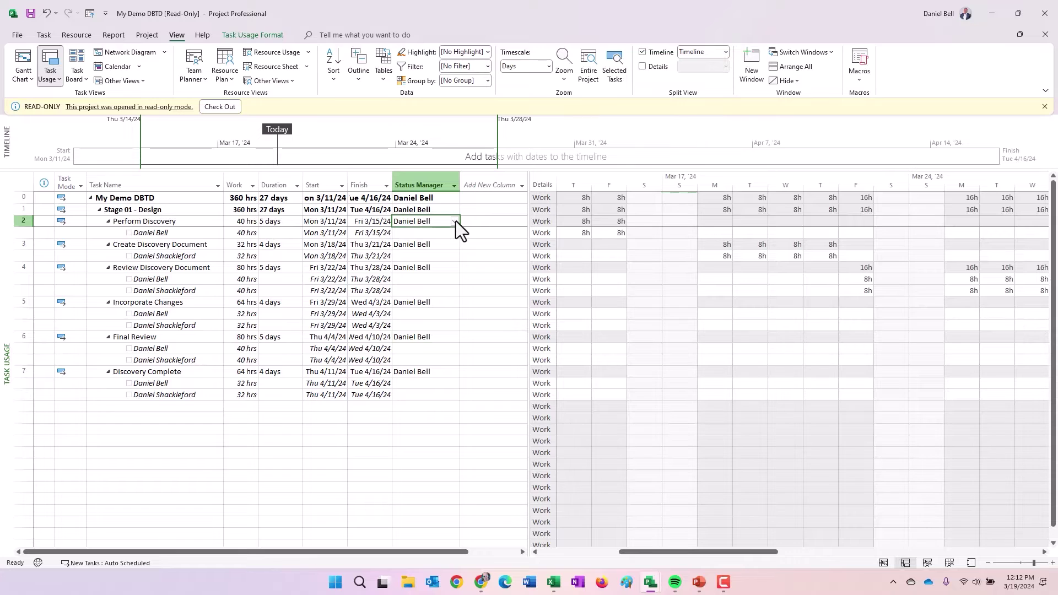
click(454, 220)
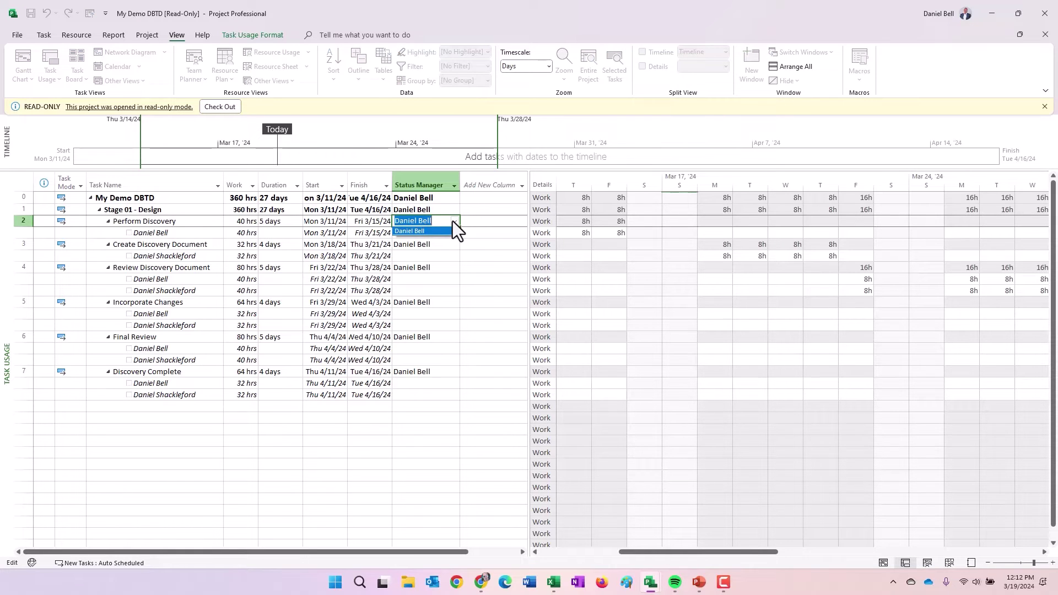
click(370, 220)
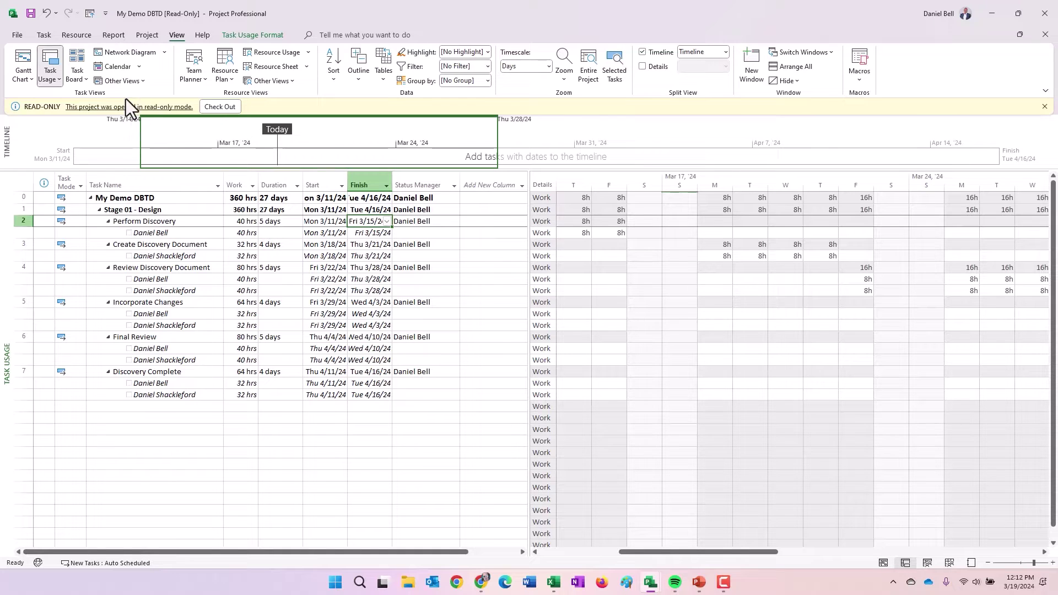
- Return the plan to Gantt Chart view and go back to the category editing page
click(29, 62)
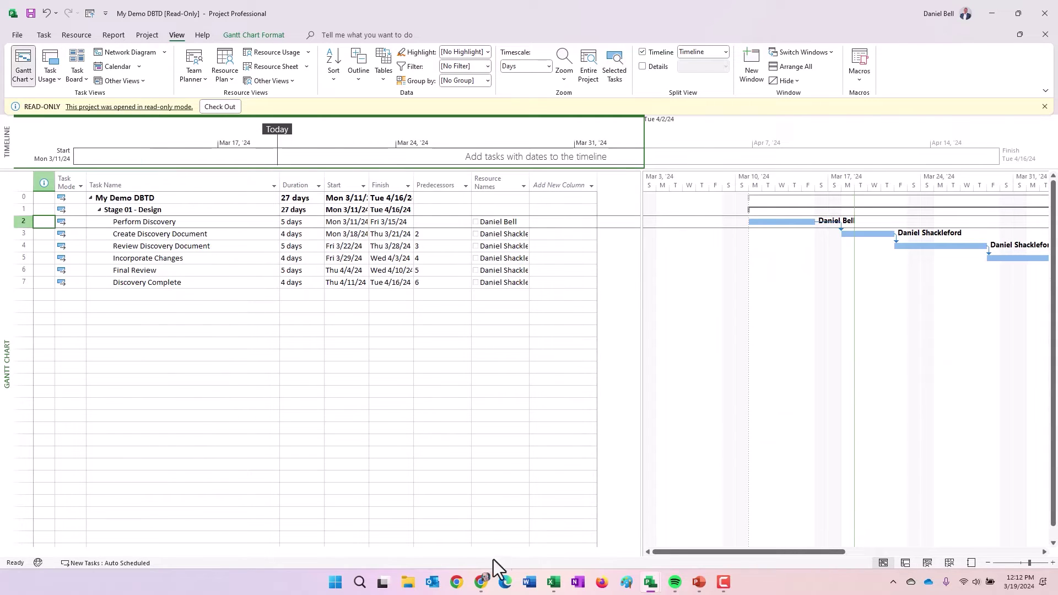
click(479, 583)
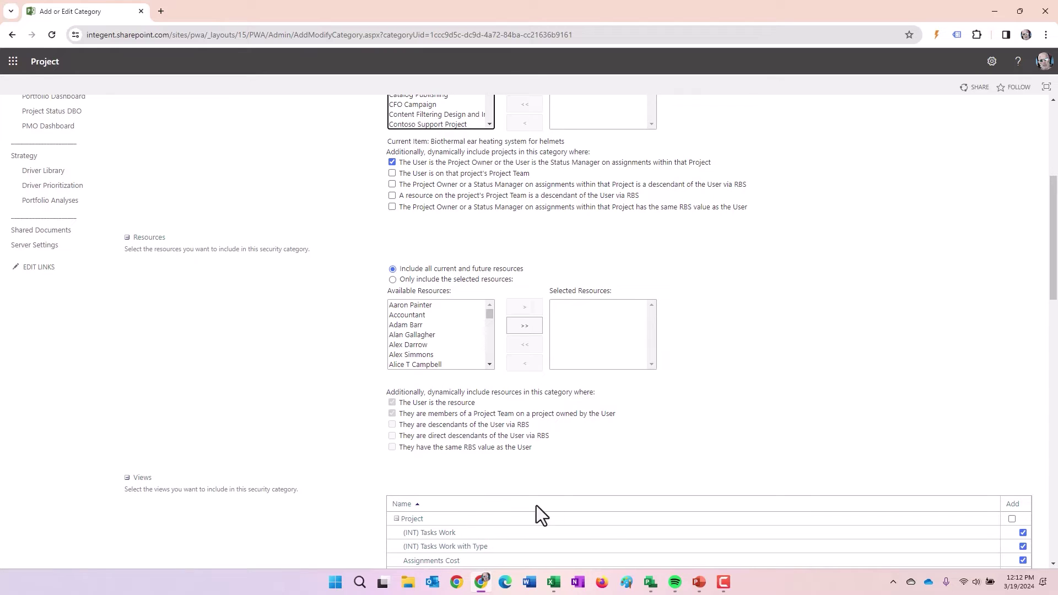
- Bring the Build Team dialog forward, reposition it, and review the current team members
mouse_move(651, 579)
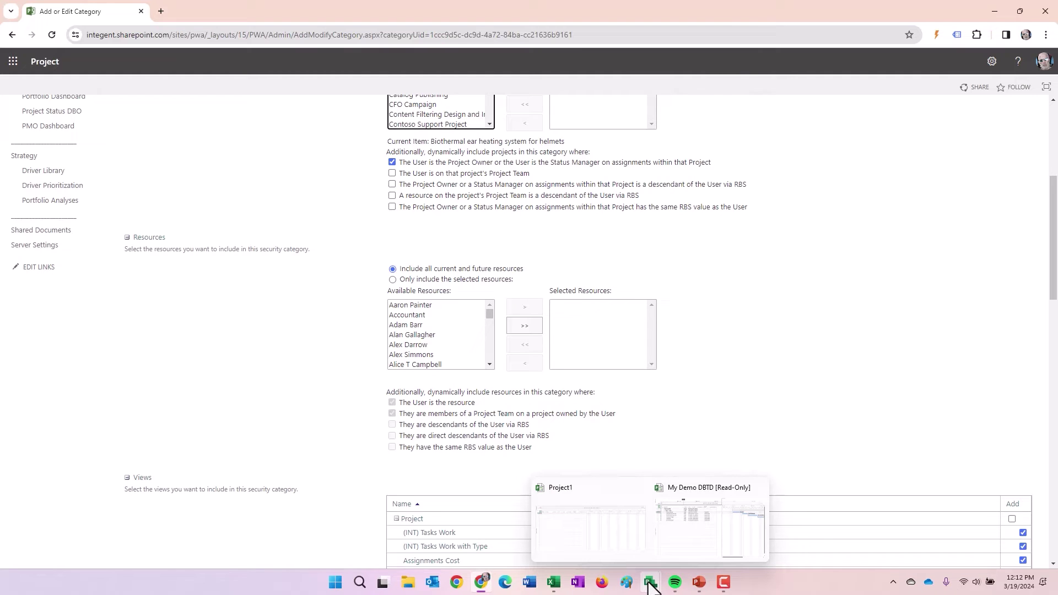
click(708, 522)
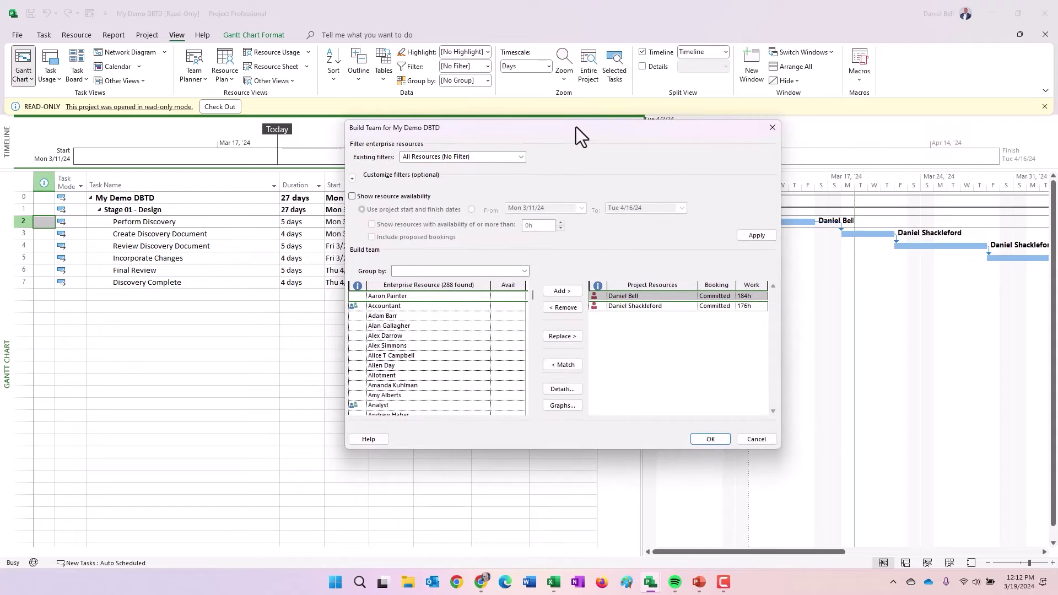
drag(577, 127, 449, 76)
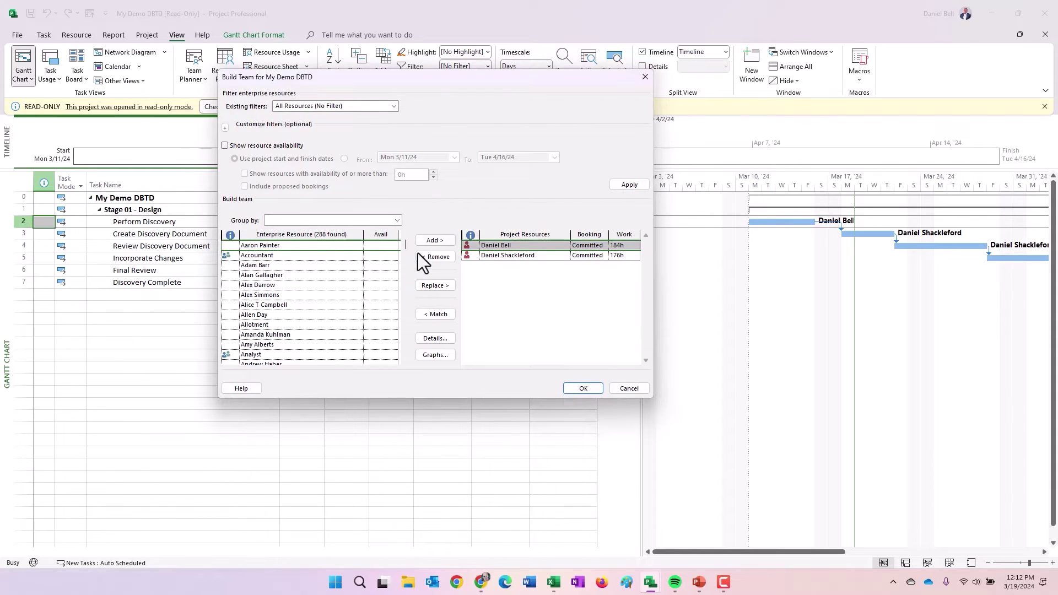
mouse_move(312, 246)
mouse_down()
mouse_move(283, 335)
mouse_move(291, 401)
mouse_move(297, 349)
mouse_up()
click(302, 275)
click(511, 247)
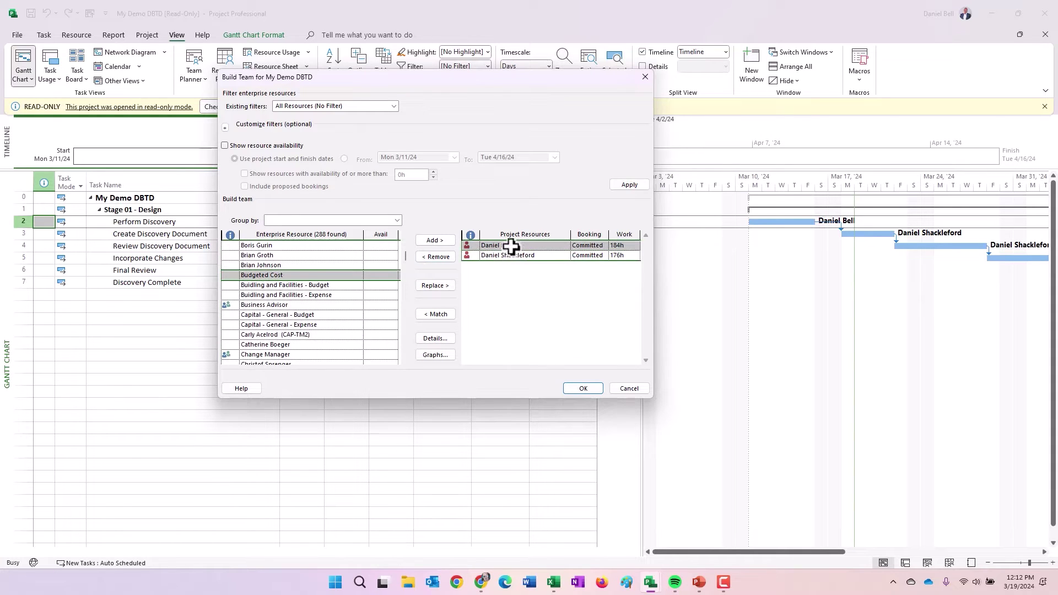
drag(511, 247, 535, 167)
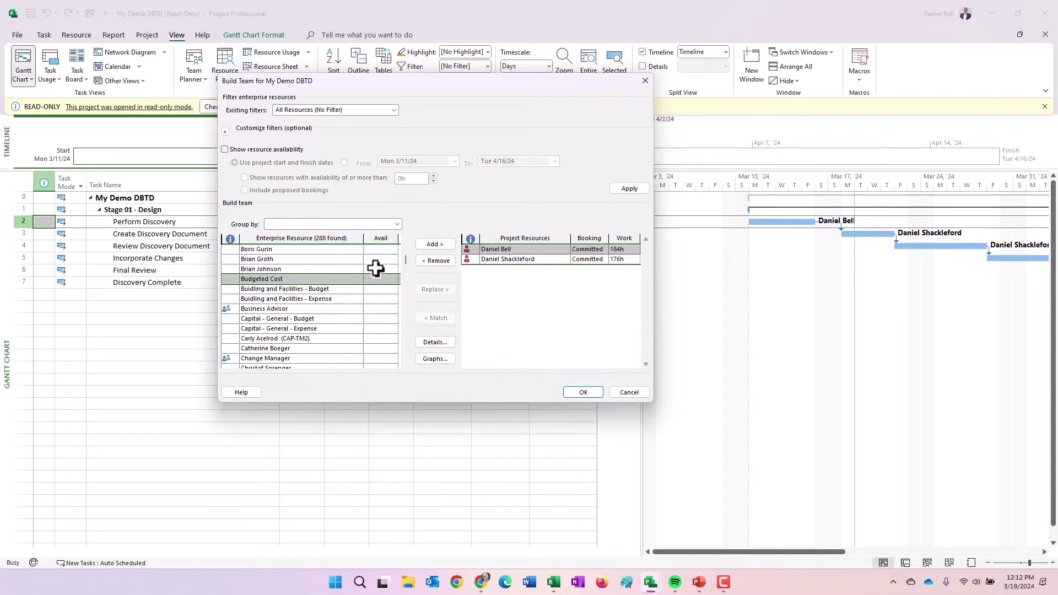
drag(406, 259, 406, 239)
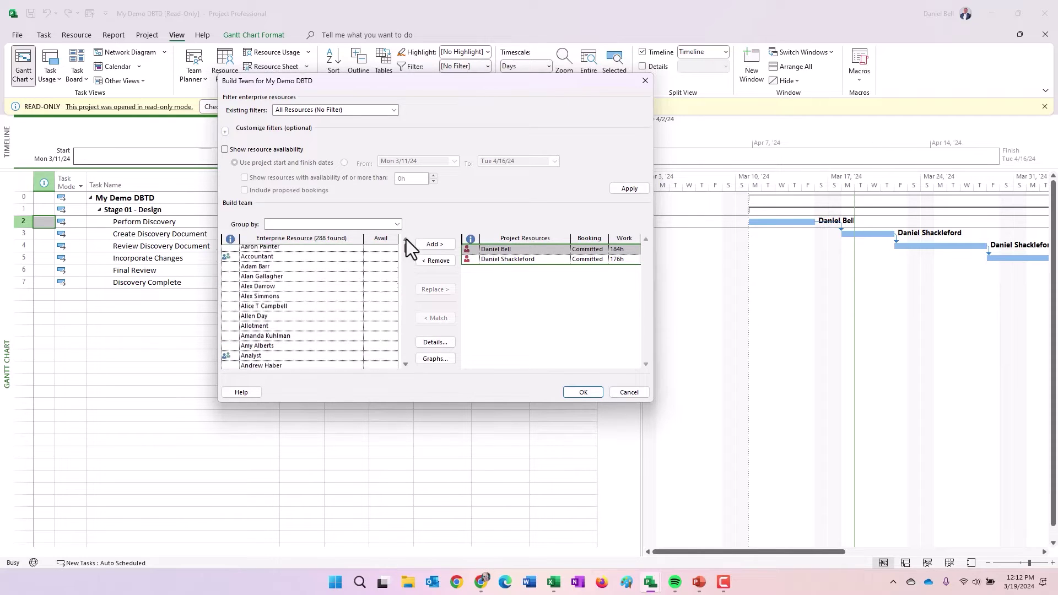
click(295, 251)
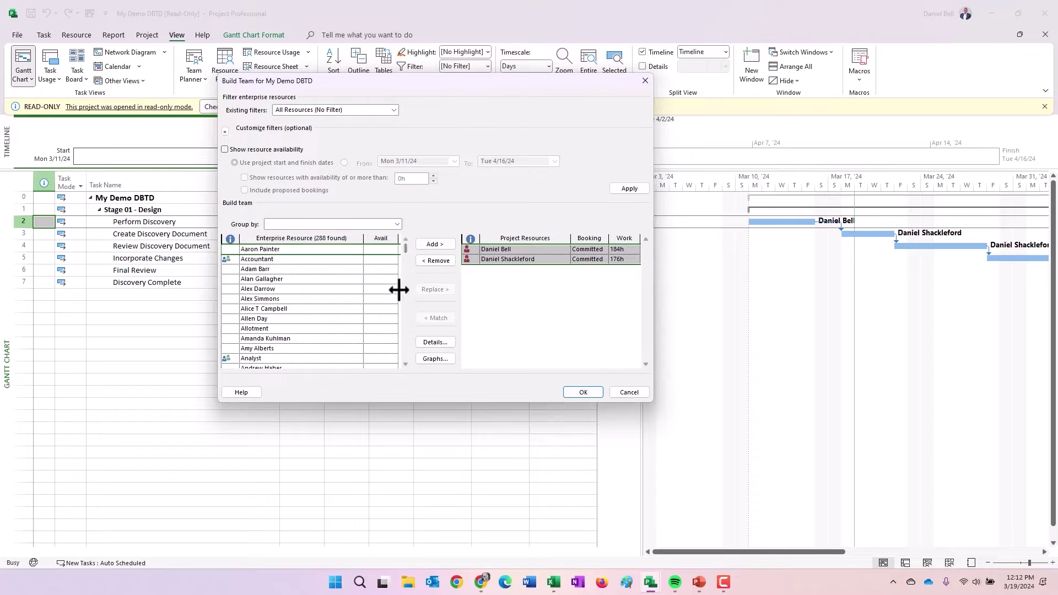
click(432, 243)
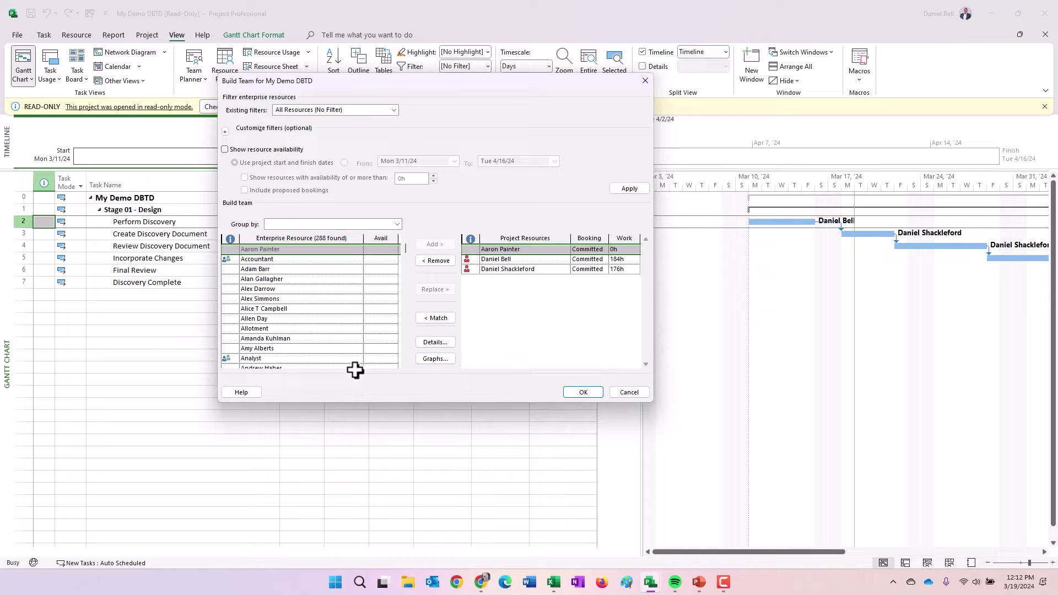
click(481, 582)
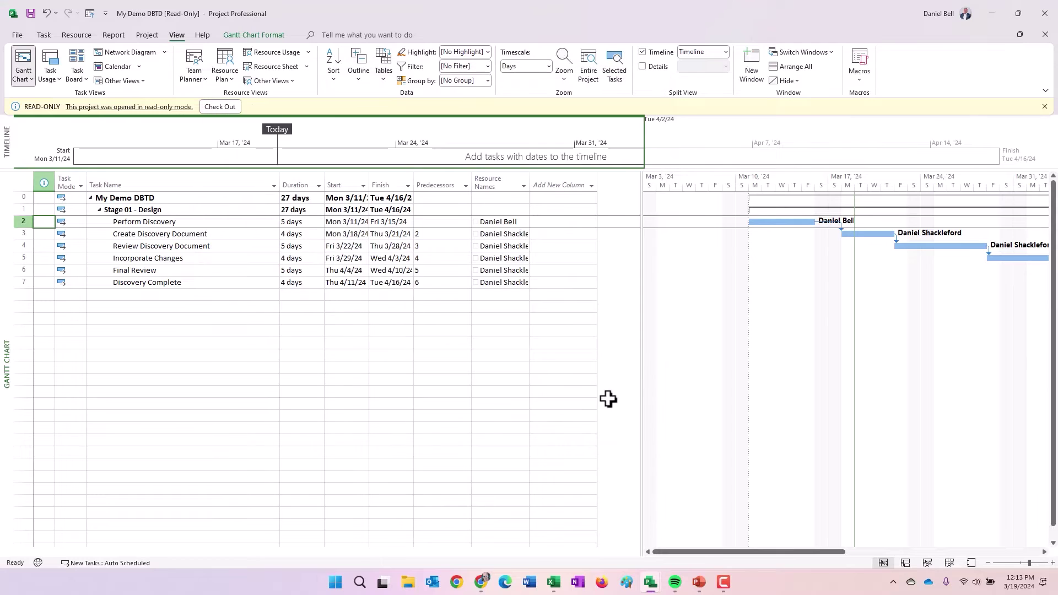
- In the Resource Center's RESOURCES tab, clear all selected resources
click(482, 580)
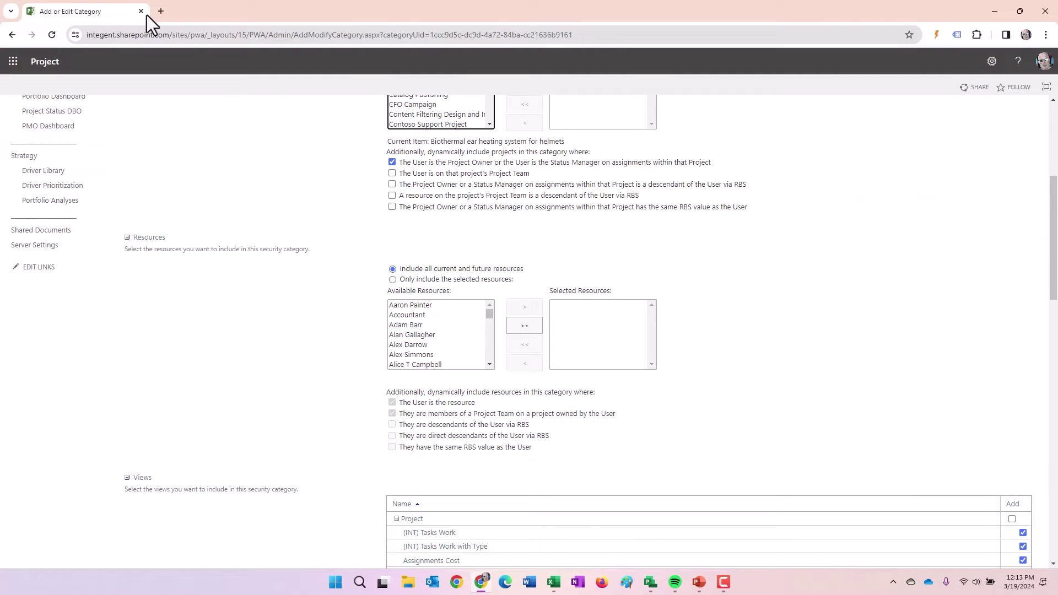
scroll(49, 165, up, 3)
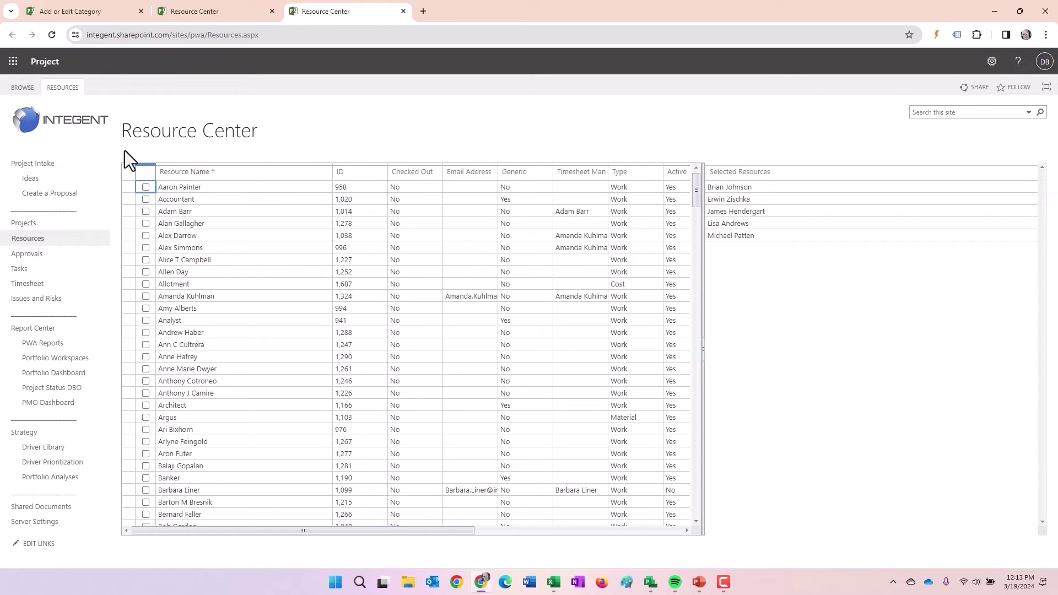
click(64, 88)
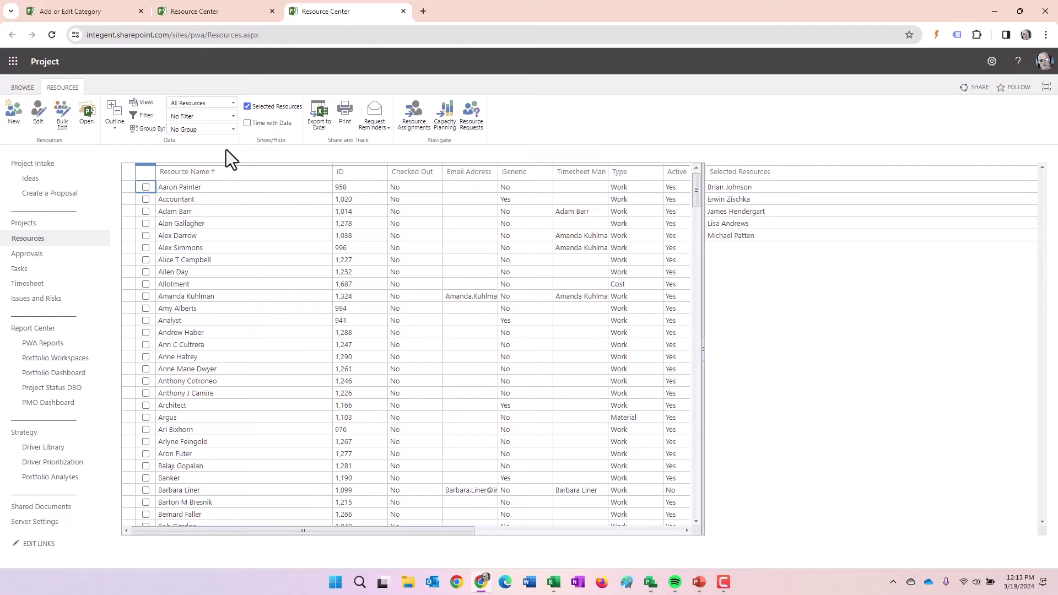
click(150, 173)
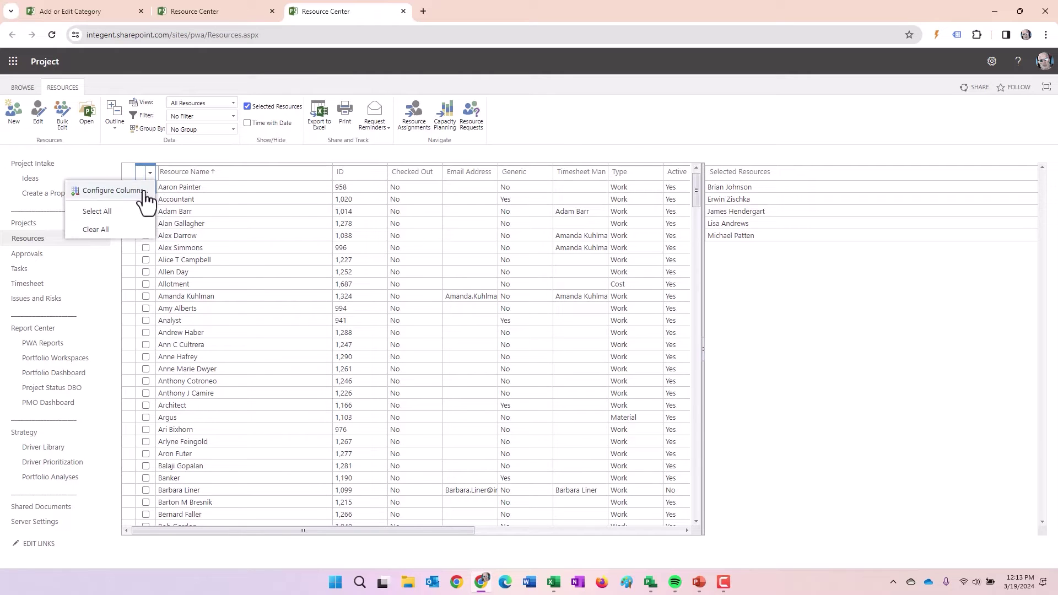
click(126, 231)
- Tick the two project team resources and open them in Project Professional
scroll(144, 424, down, 10)
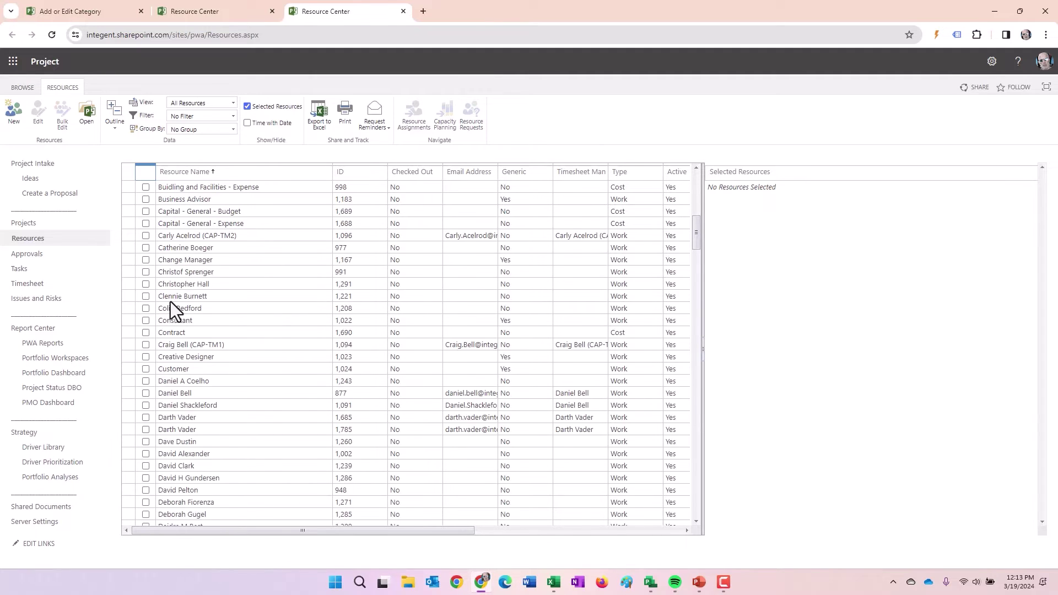
click(146, 393)
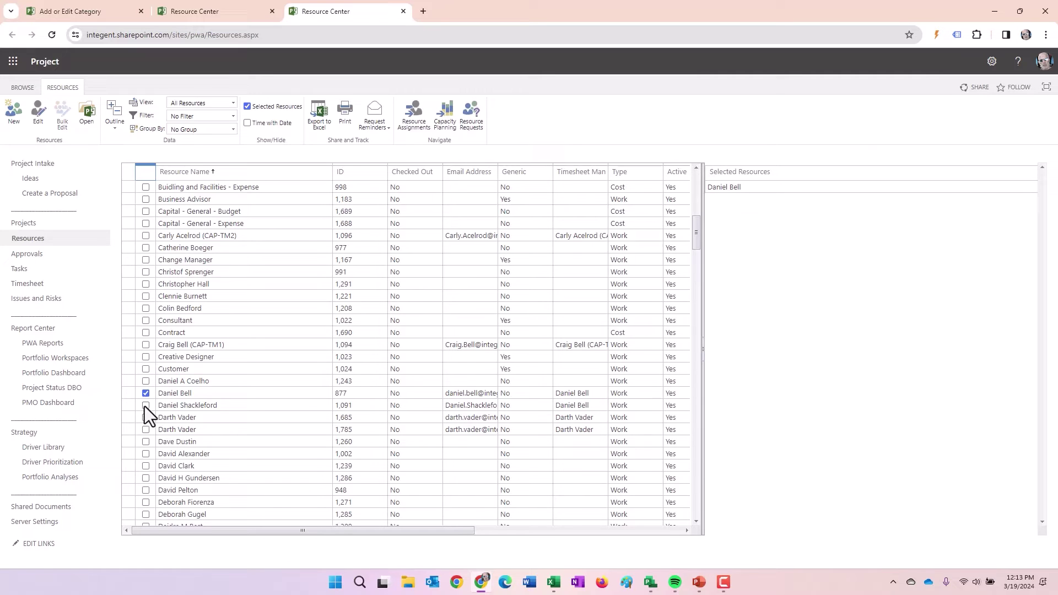
click(145, 406)
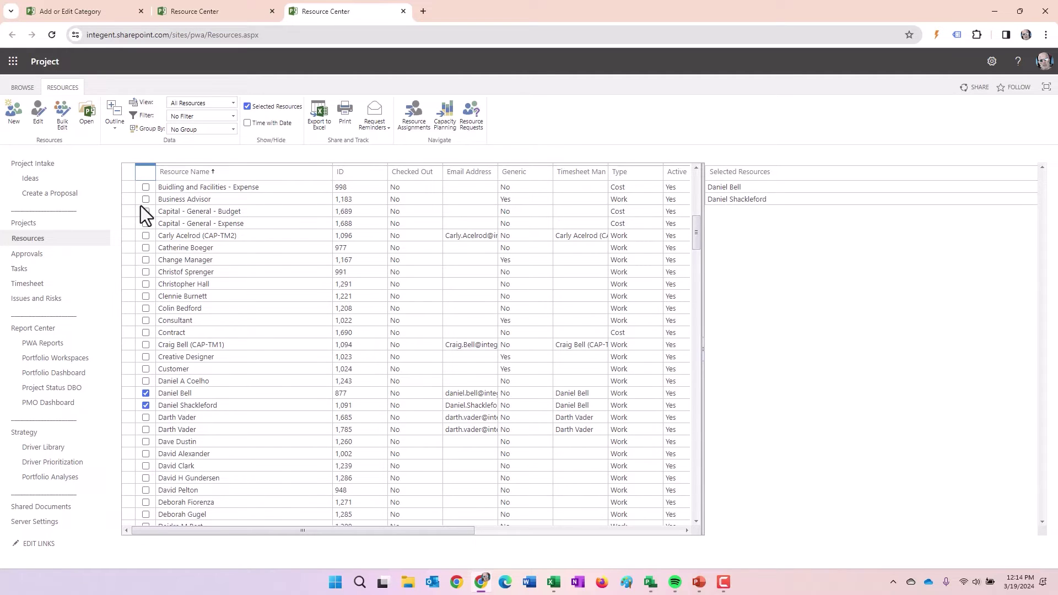
click(87, 117)
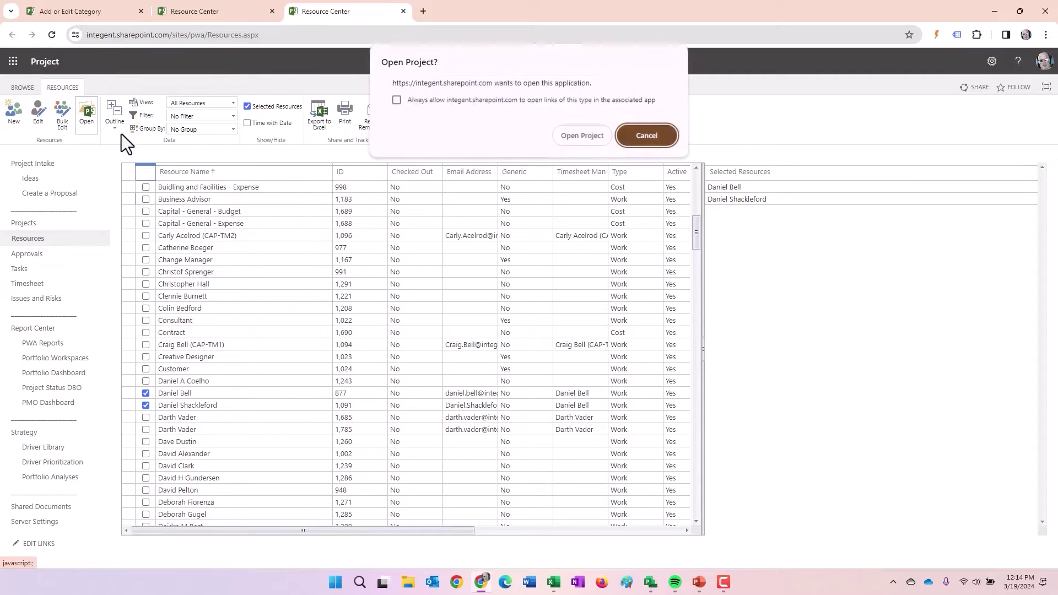
- Confirm the security prompt to launch Project and widen the Resource Name column
click(579, 133)
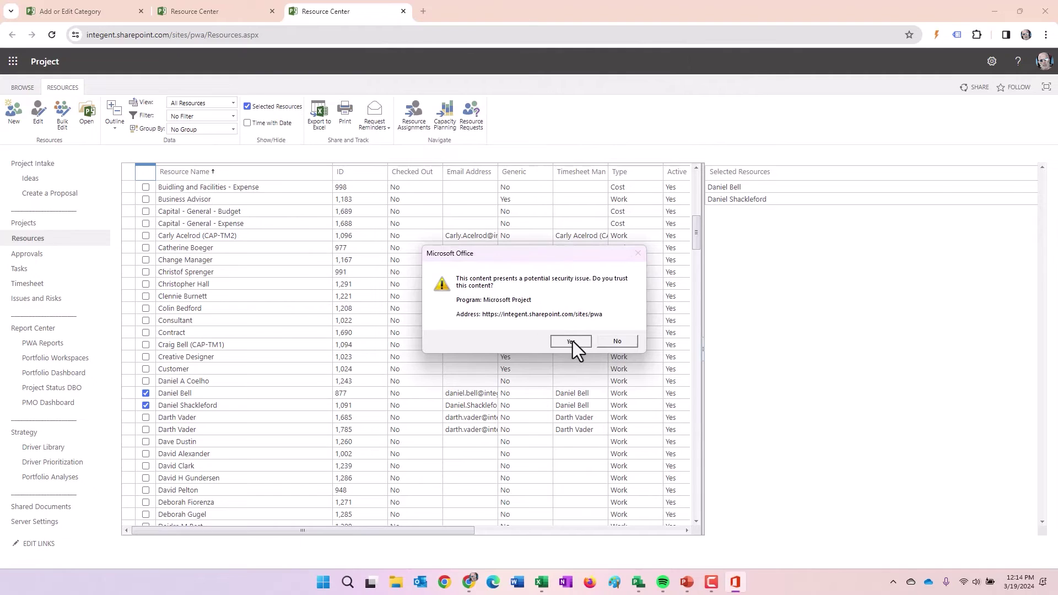
click(573, 344)
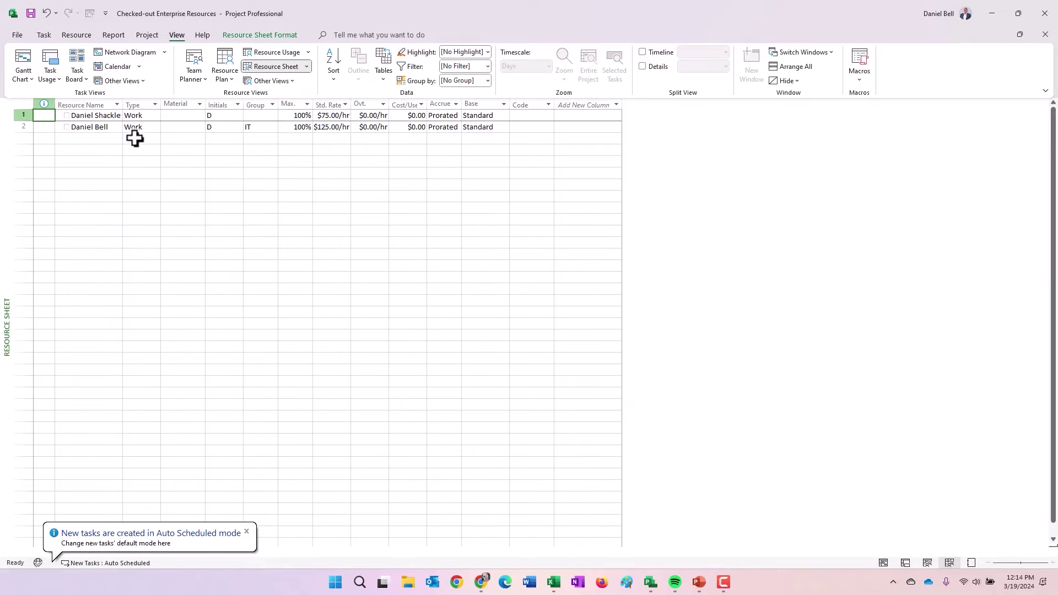
drag(126, 105, 156, 104)
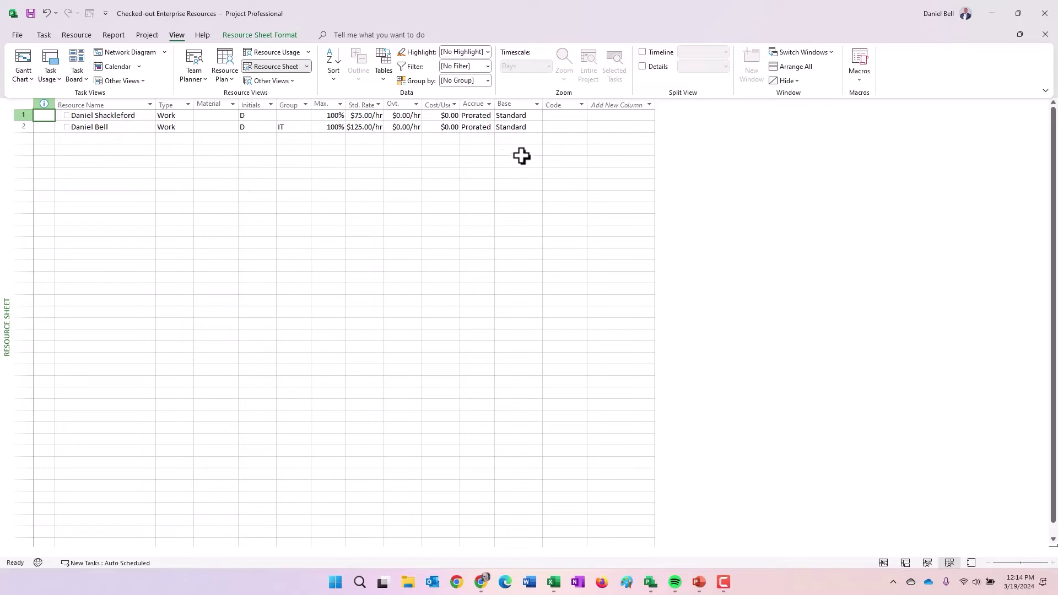
- Add an RBS column to the checked-out resource sheet and widen it
drag(656, 105, 699, 110)
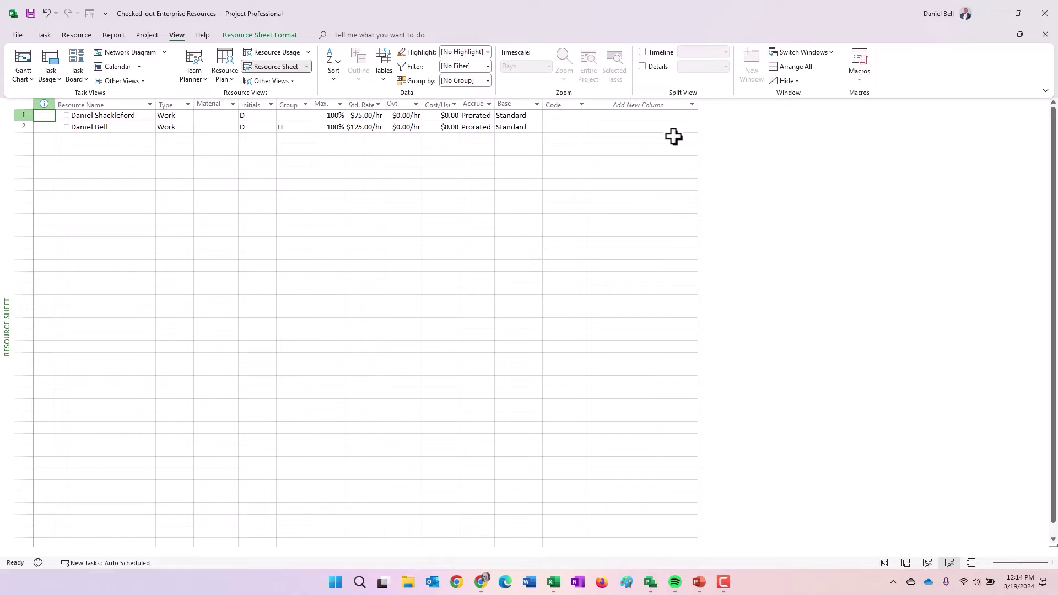
click(676, 102)
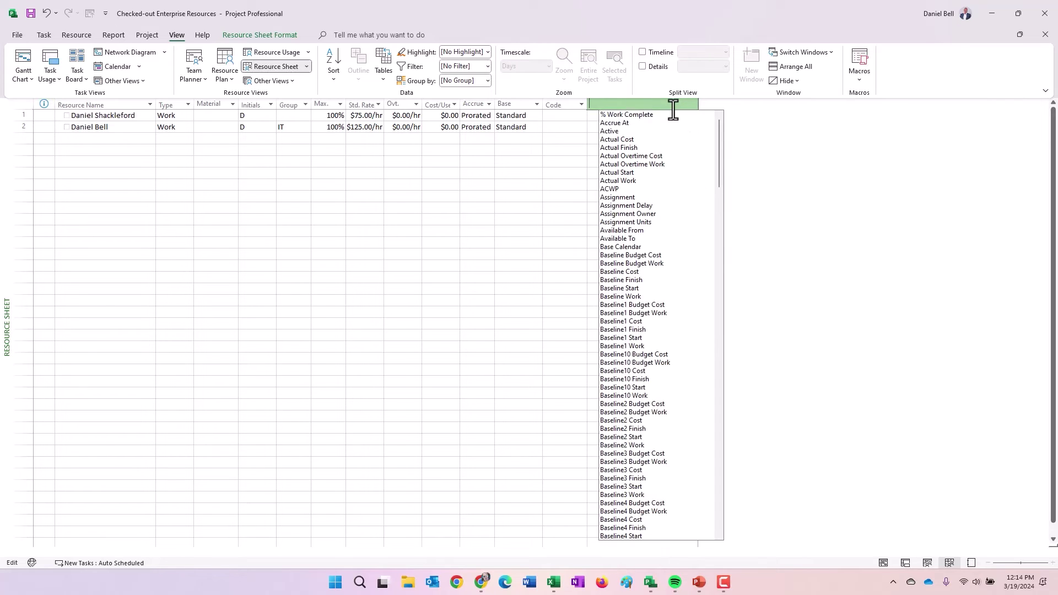
text(rBS)
click(636, 115)
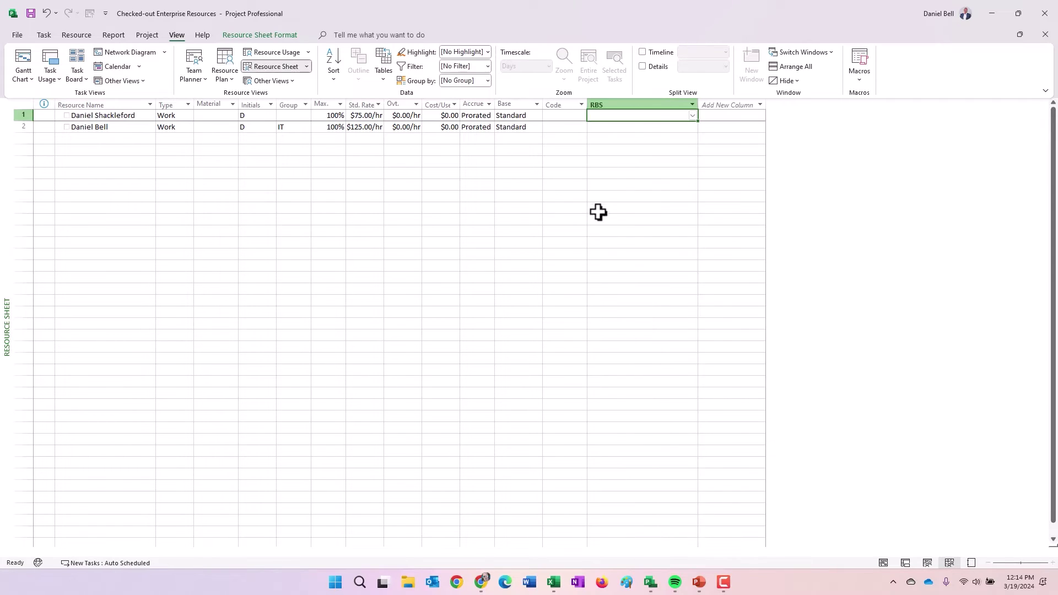
drag(699, 105, 700, 106)
click(668, 126)
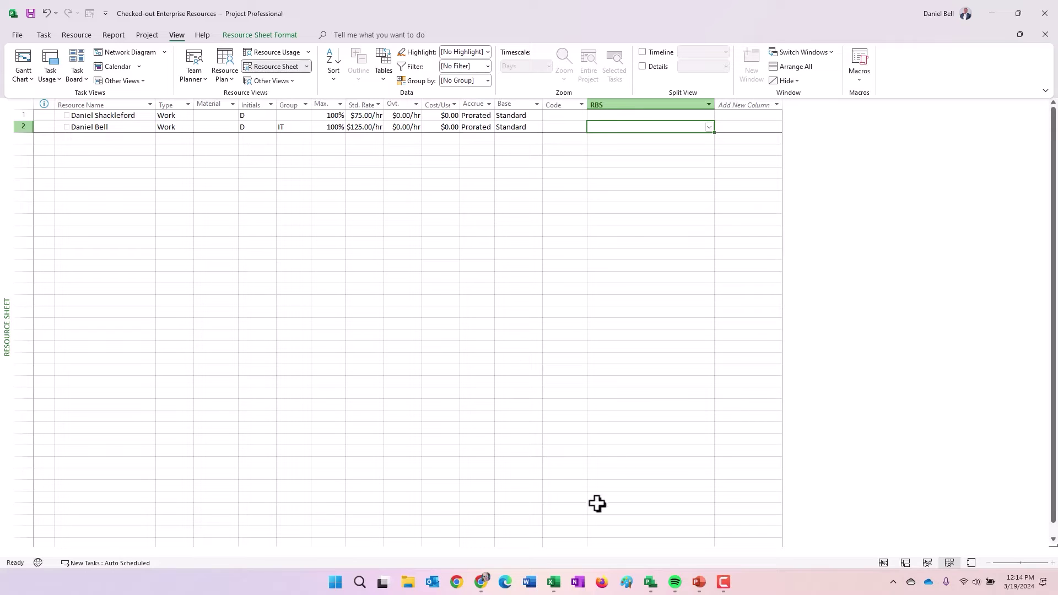
click(481, 583)
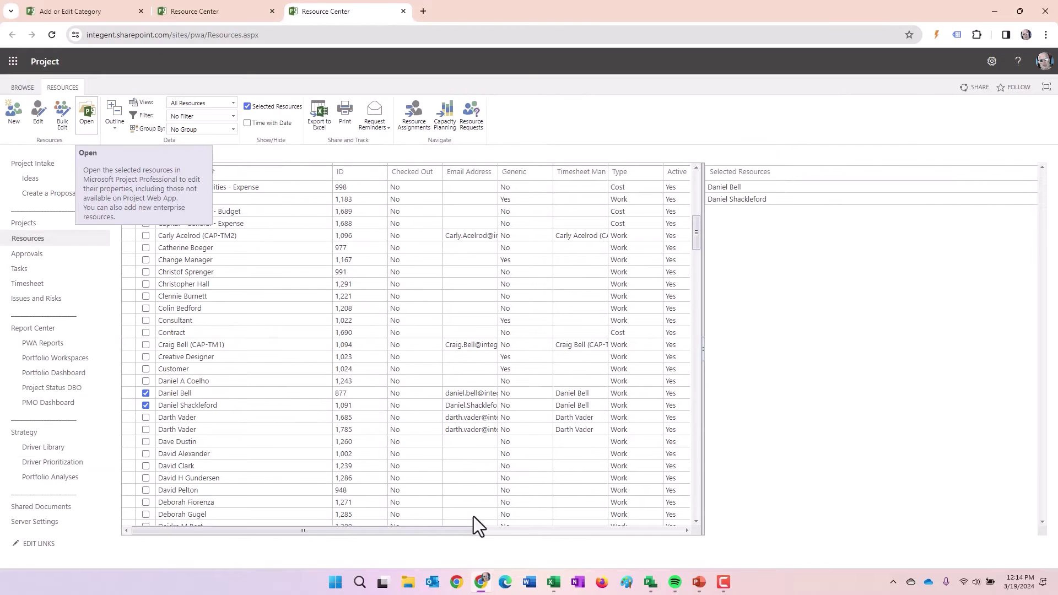
- Review the Add or Edit Category page, then return to the Checked-out Enterprise Resources sheet
click(122, 12)
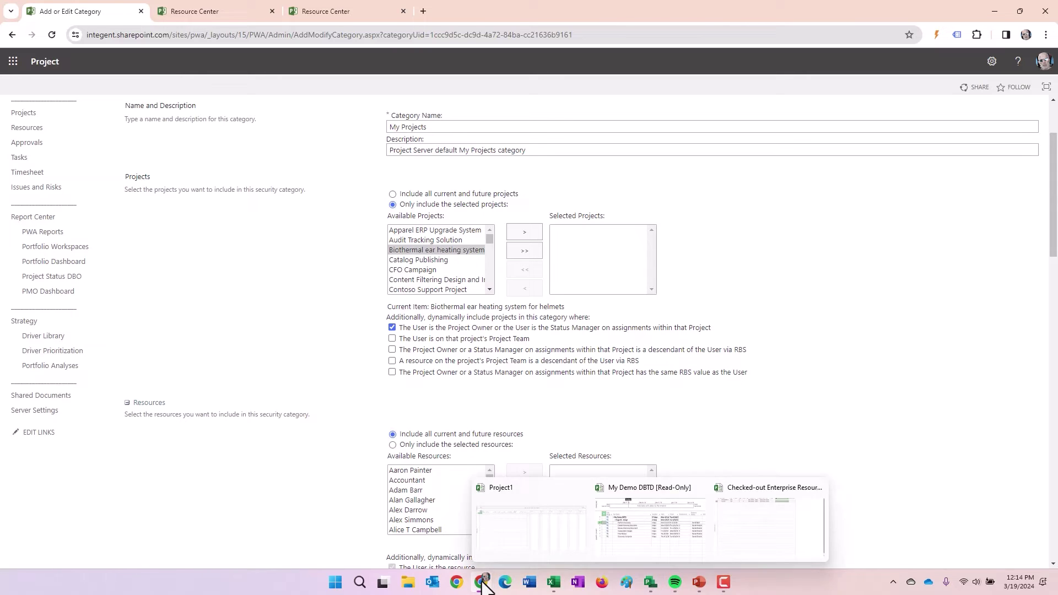
mouse_move(650, 583)
click(753, 517)
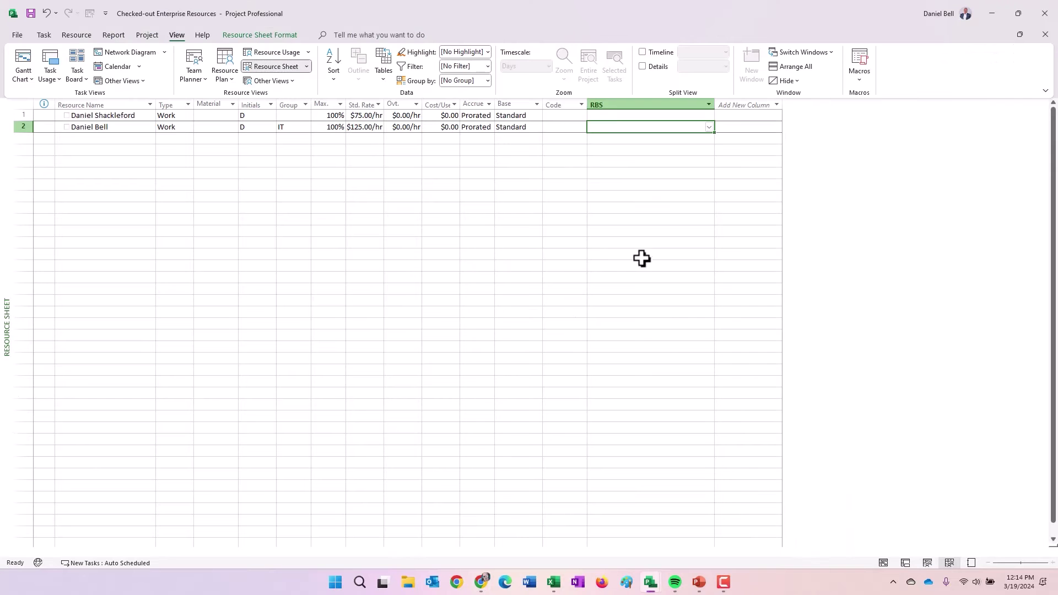
- Set the second resource's RBS to Contoso.Information Technology.Director
click(91, 128)
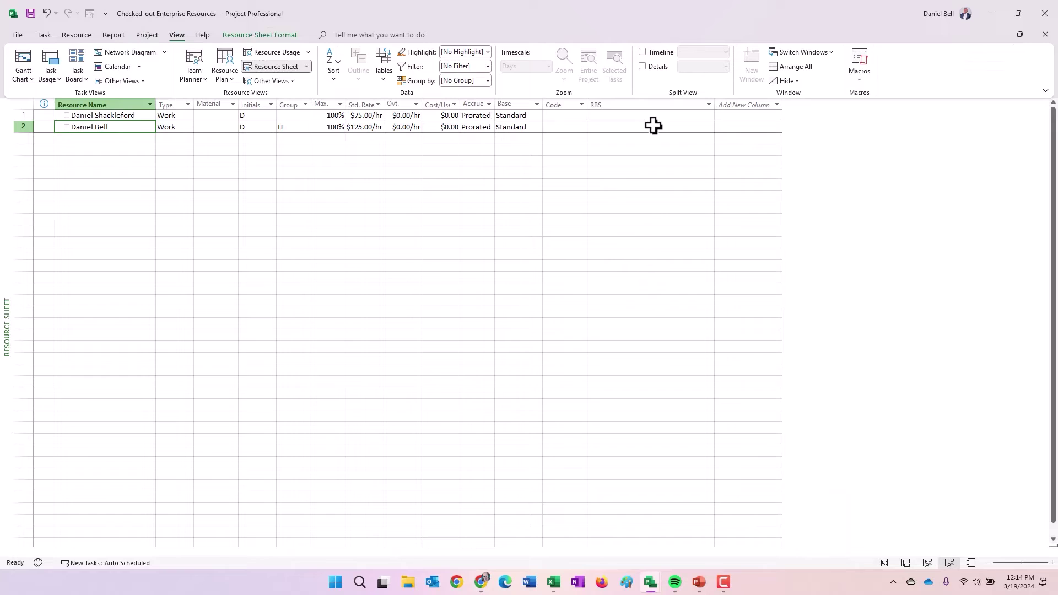
click(694, 128)
click(710, 128)
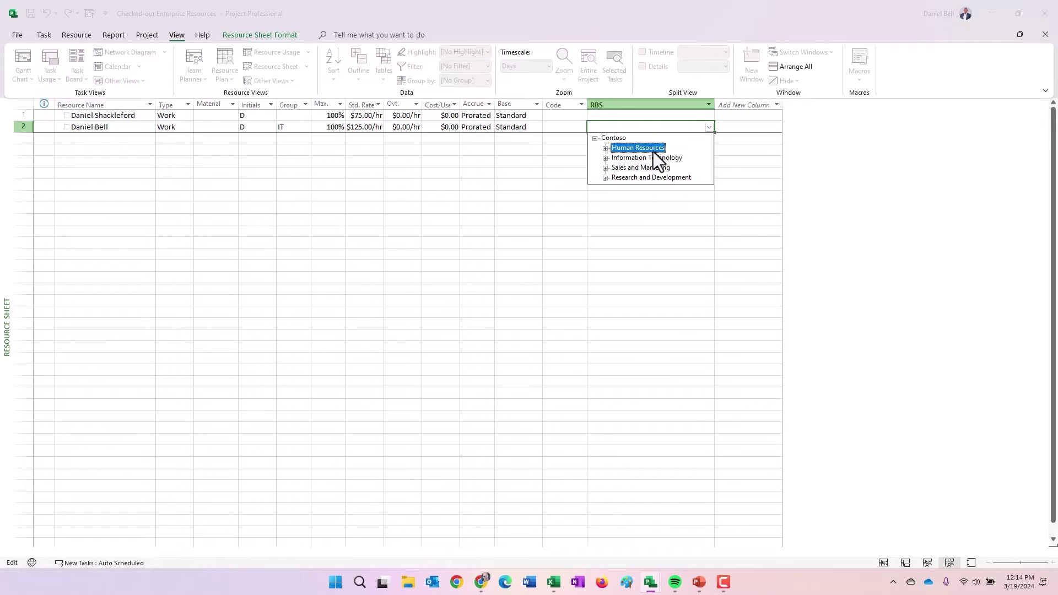
click(605, 158)
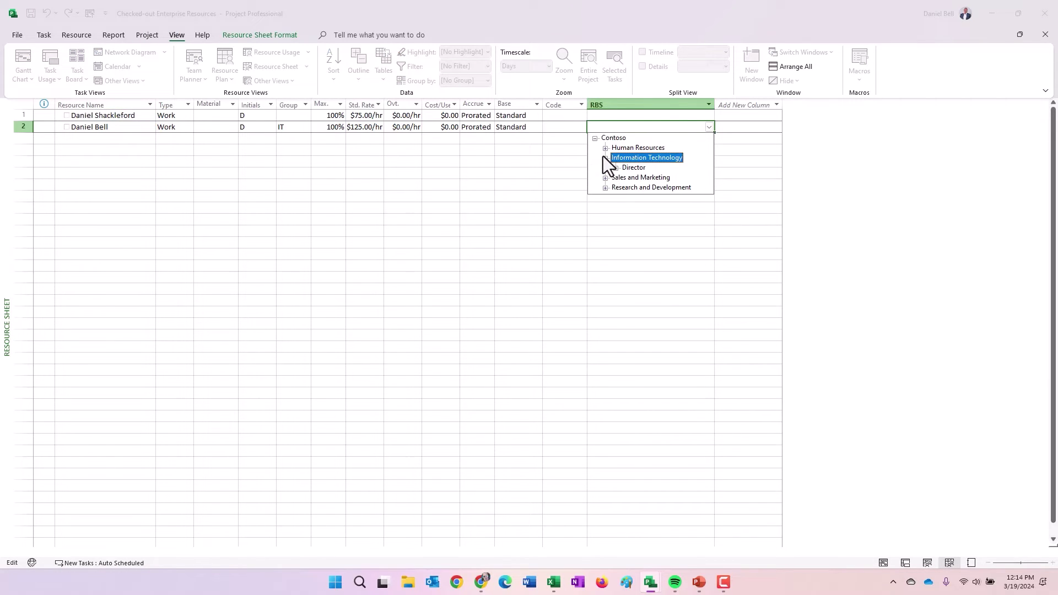
click(615, 168)
click(631, 168)
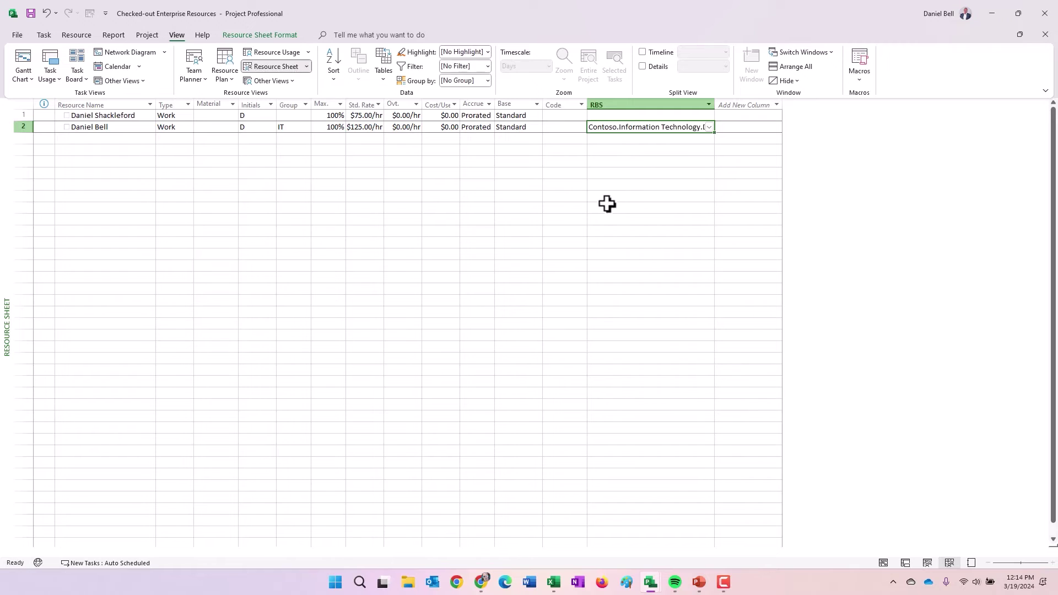
- Set the first resource's RBS to Contoso.Information Technology.Director.Manager
click(672, 115)
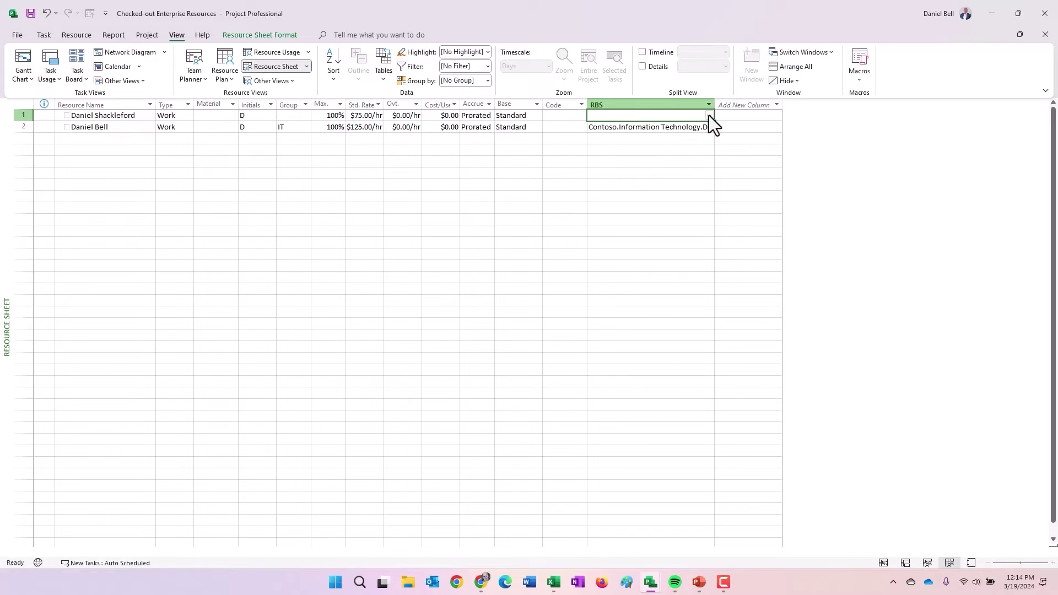
click(709, 115)
click(605, 146)
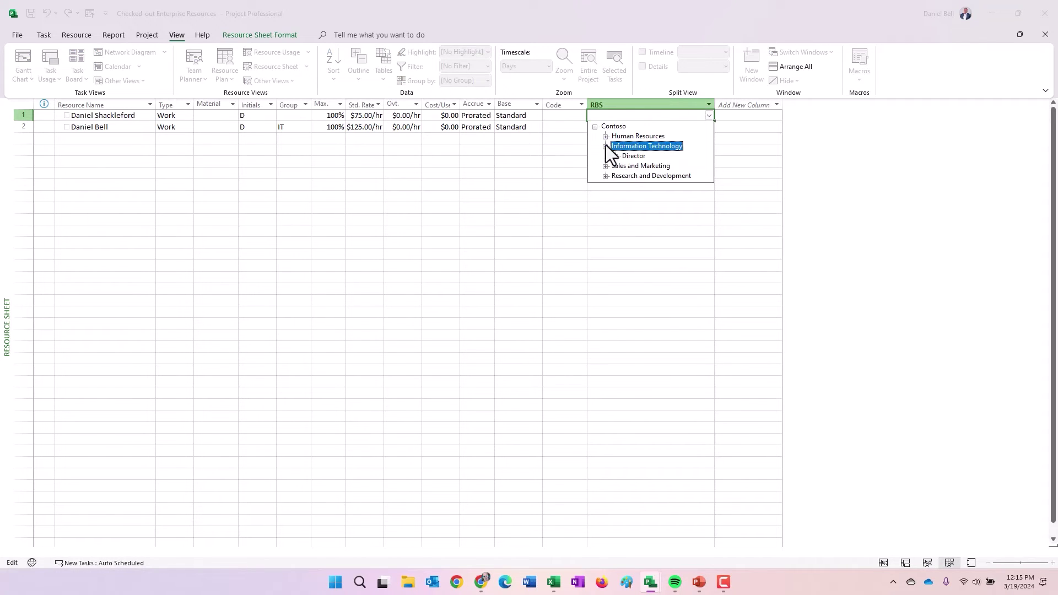
click(617, 156)
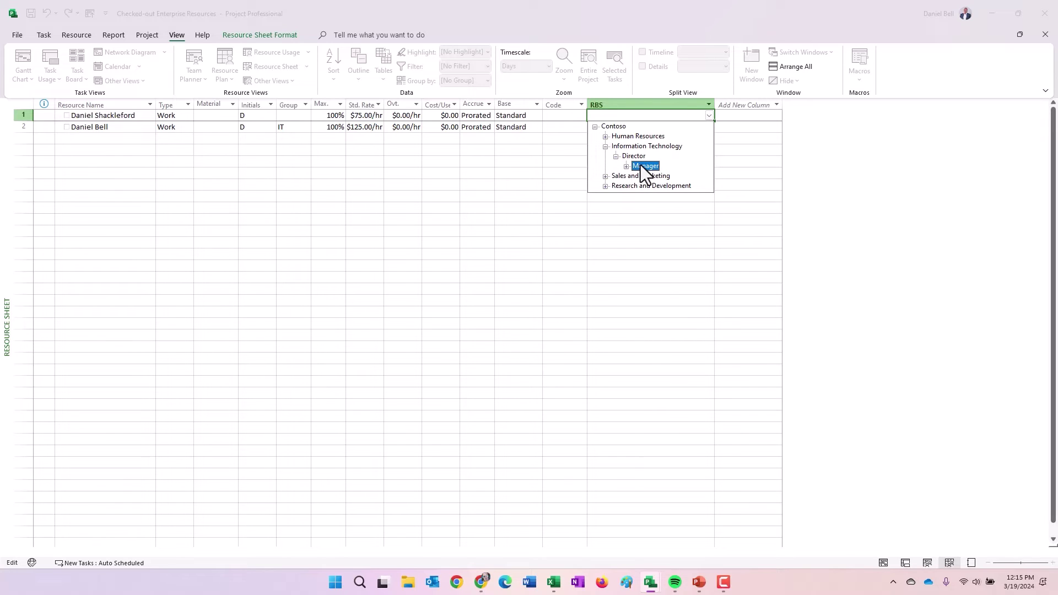
click(640, 165)
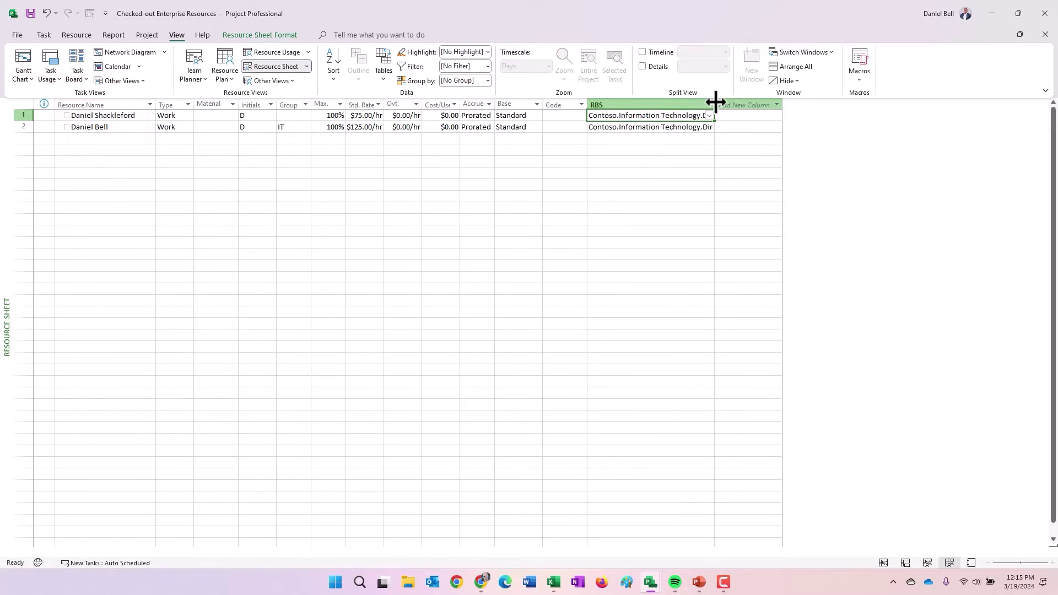
- Widen the RBS column and change row 1's RBS to ...Director.Manager.Team Member
drag(716, 105, 837, 108)
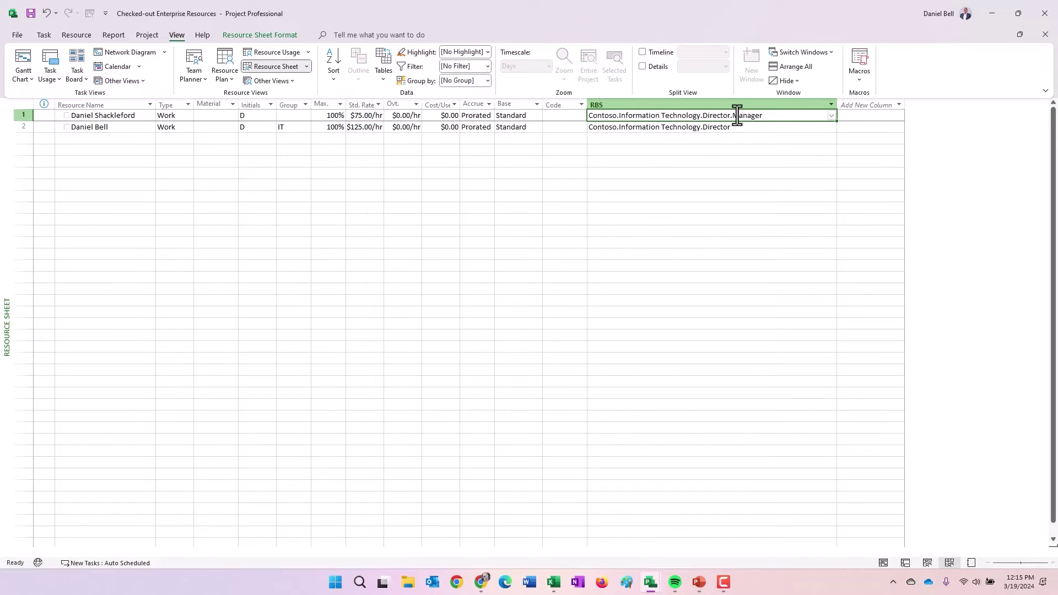
click(831, 116)
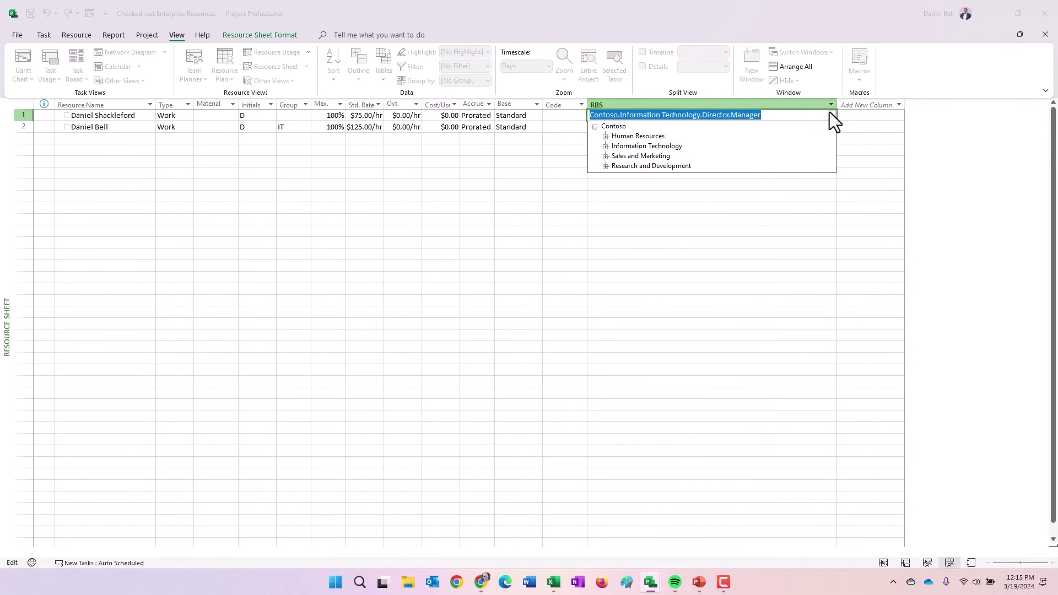
click(605, 147)
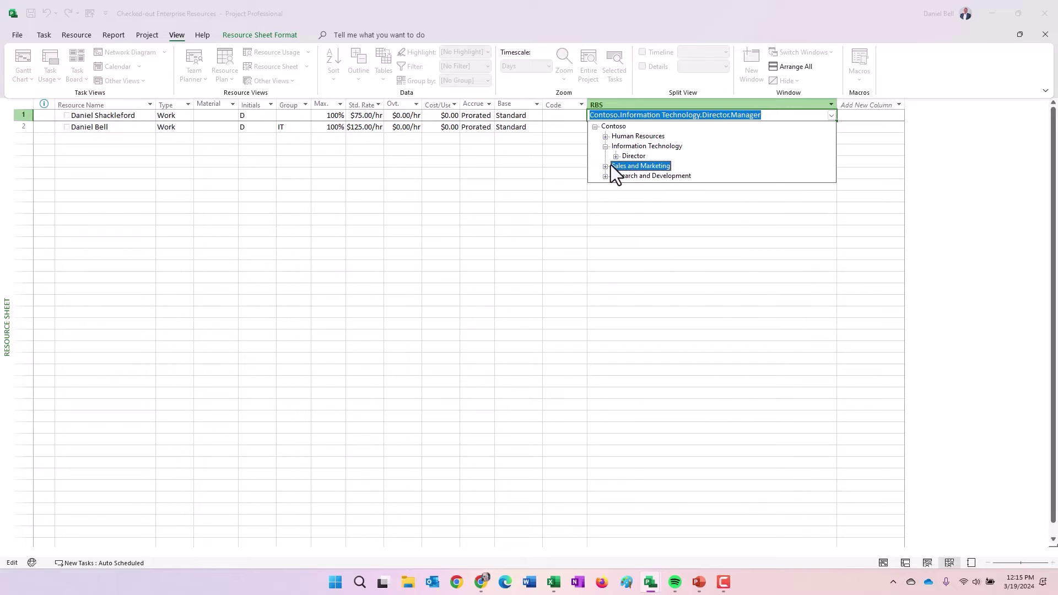
click(616, 156)
click(625, 166)
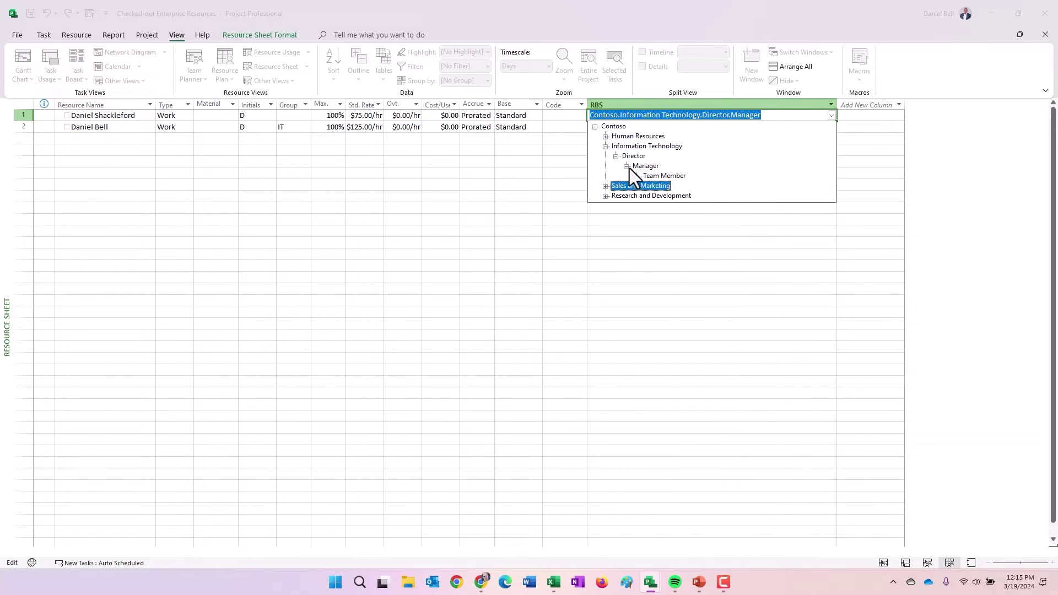
click(668, 175)
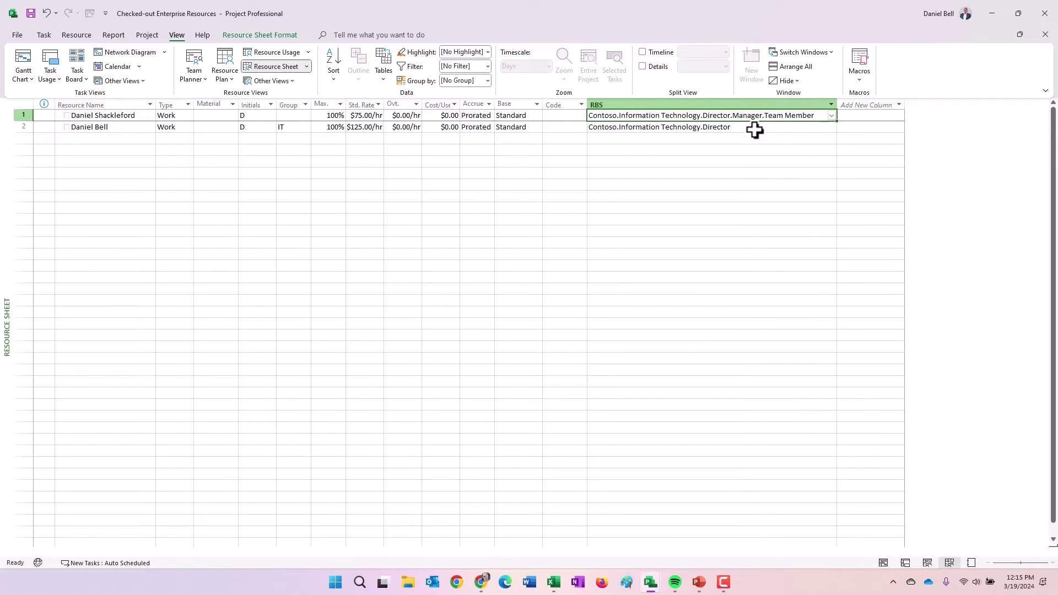
- Review both rows' RBS values, check the PWA category page, and return to the sheet
click(605, 116)
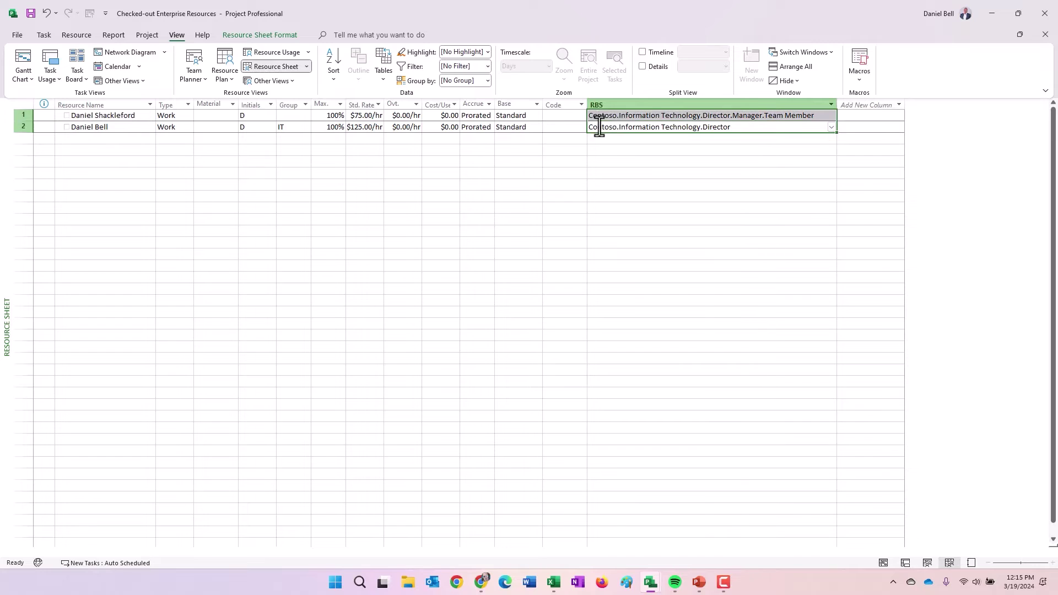
click(598, 128)
click(598, 127)
click(563, 126)
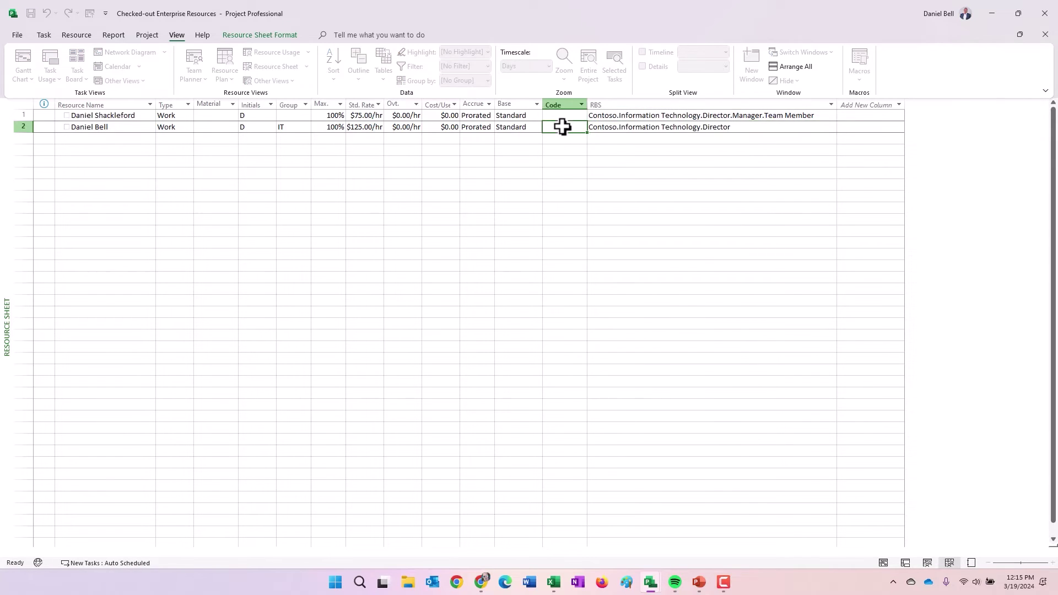
click(481, 582)
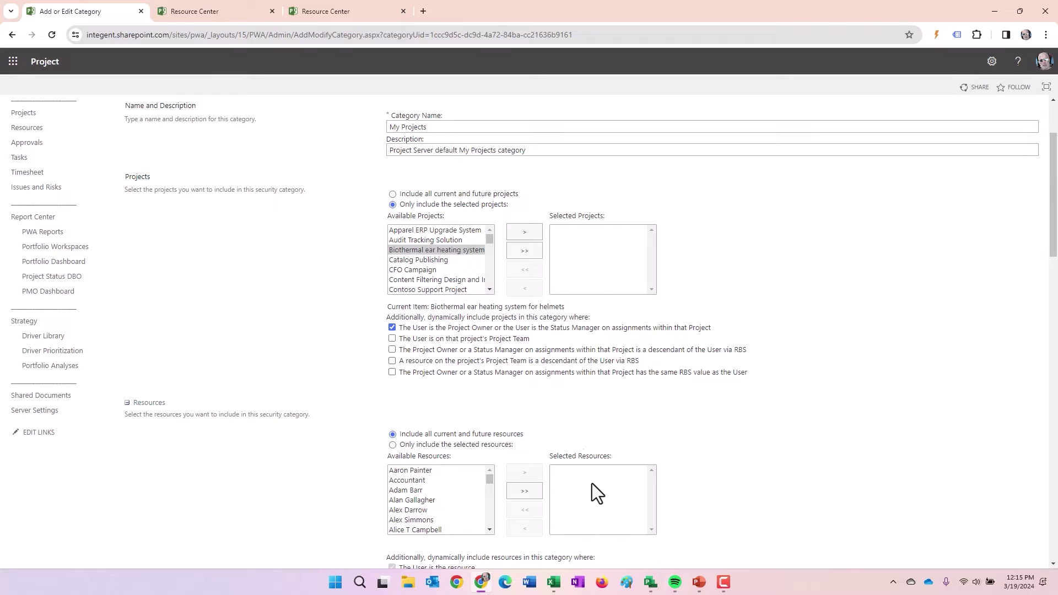
mouse_move(653, 587)
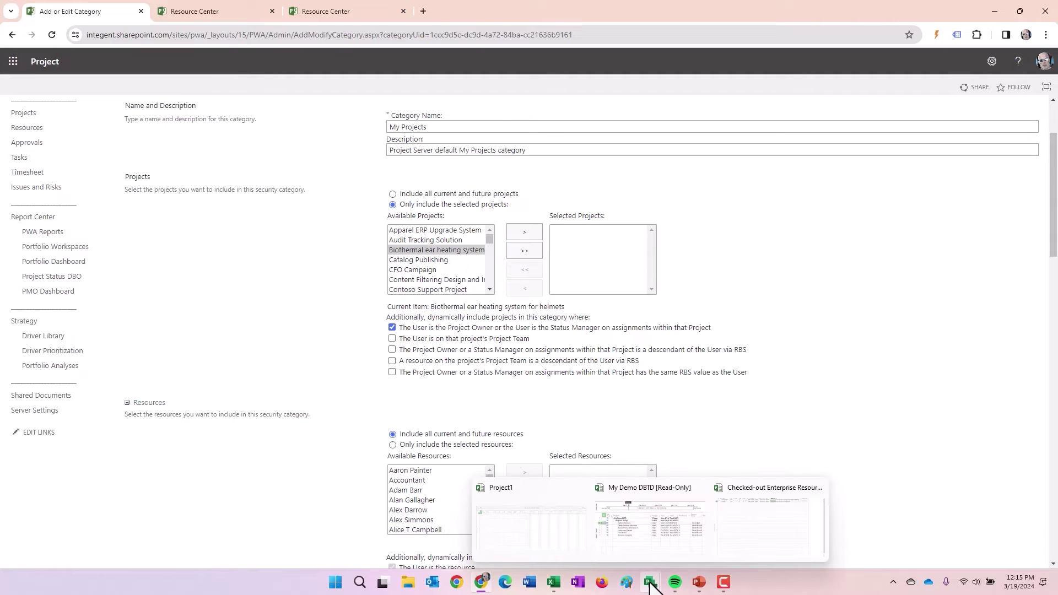
click(744, 527)
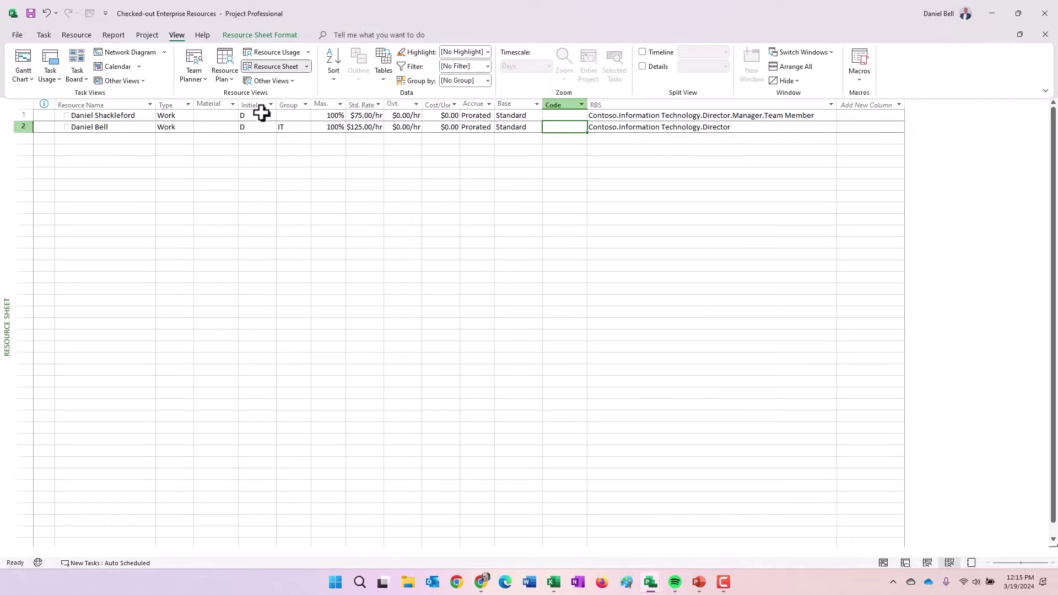
- Select both resource rows and review the PWA category page
click(22, 127)
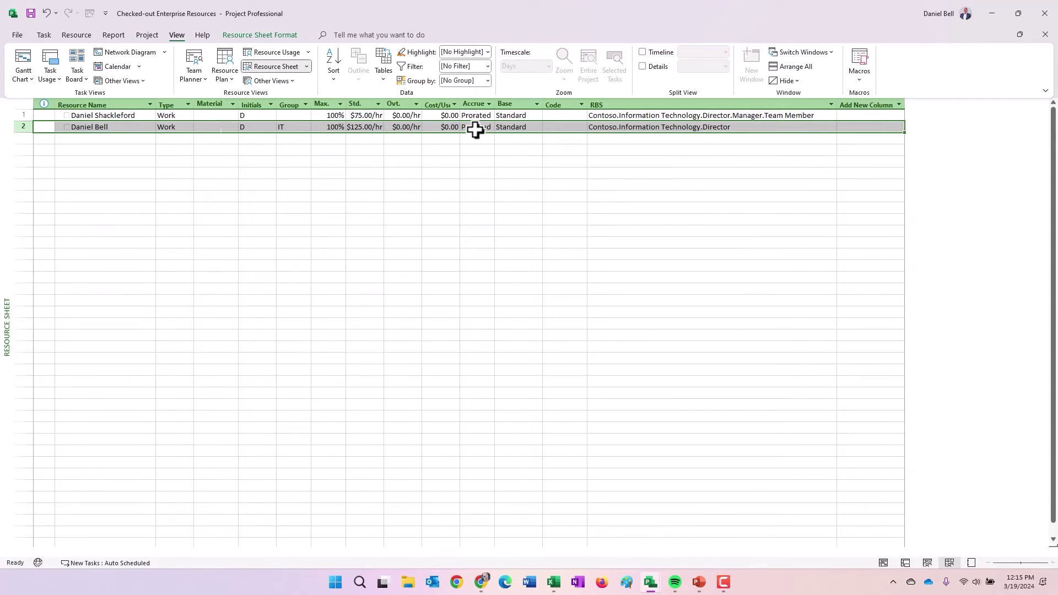
click(22, 114)
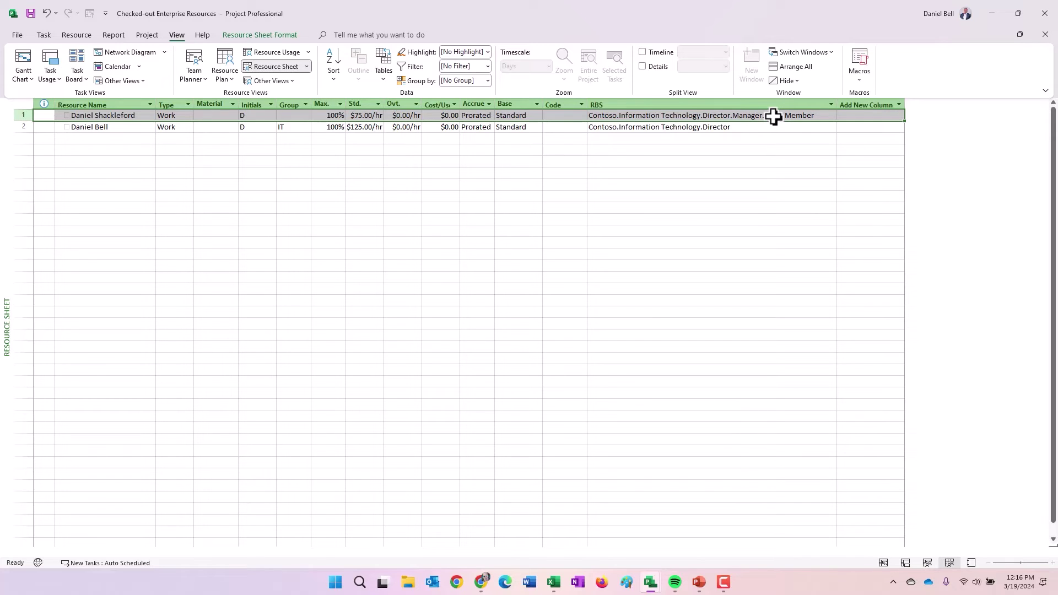
click(481, 582)
scroll(281, 376, down, 1)
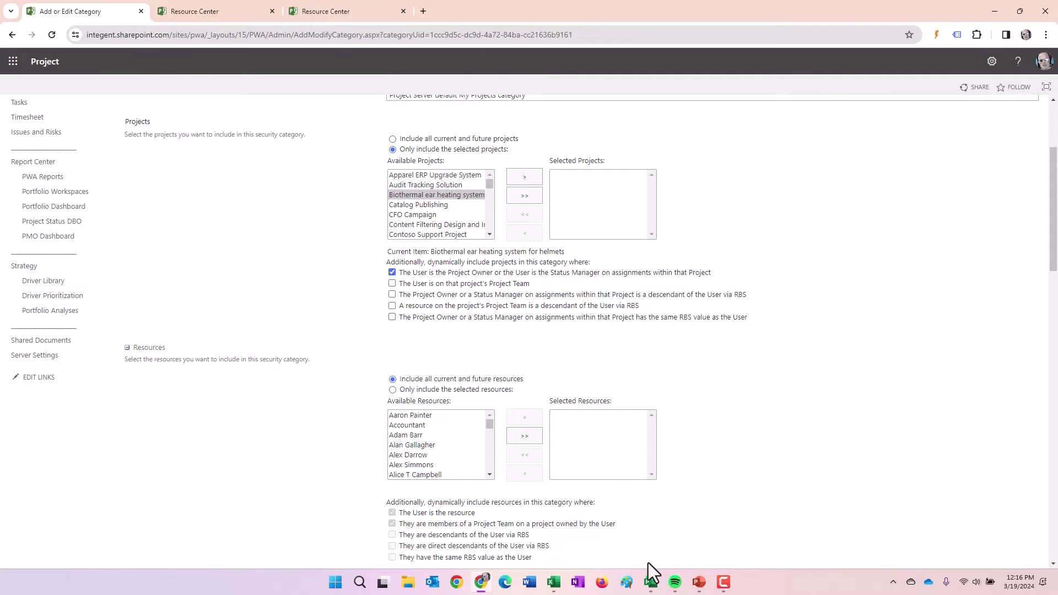
- Set the second resource's RBS to Contoso.Information Technology.Director.Manager
mouse_move(651, 580)
mouse_move(684, 517)
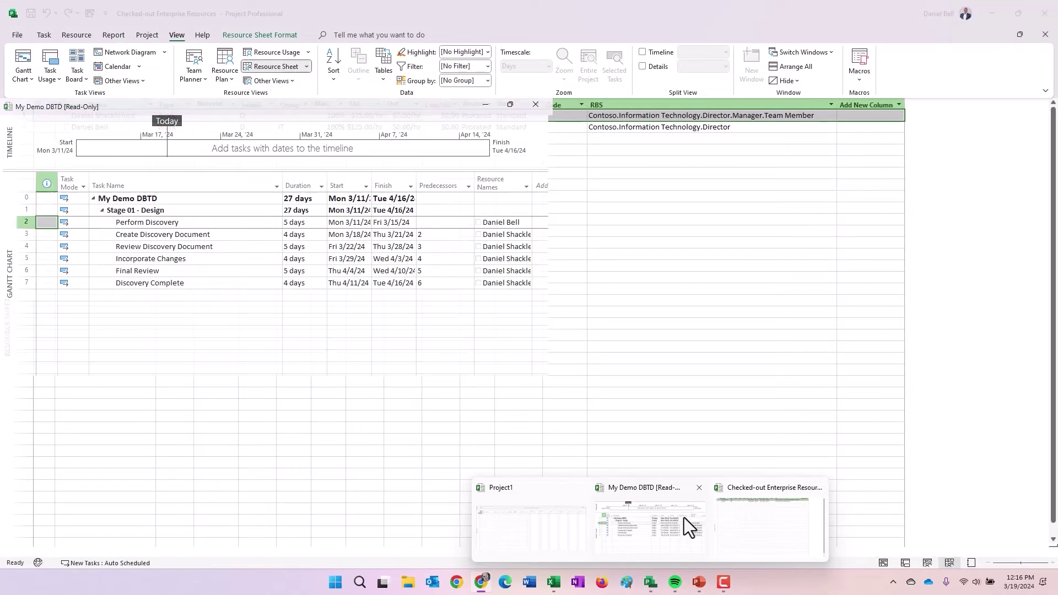
click(831, 123)
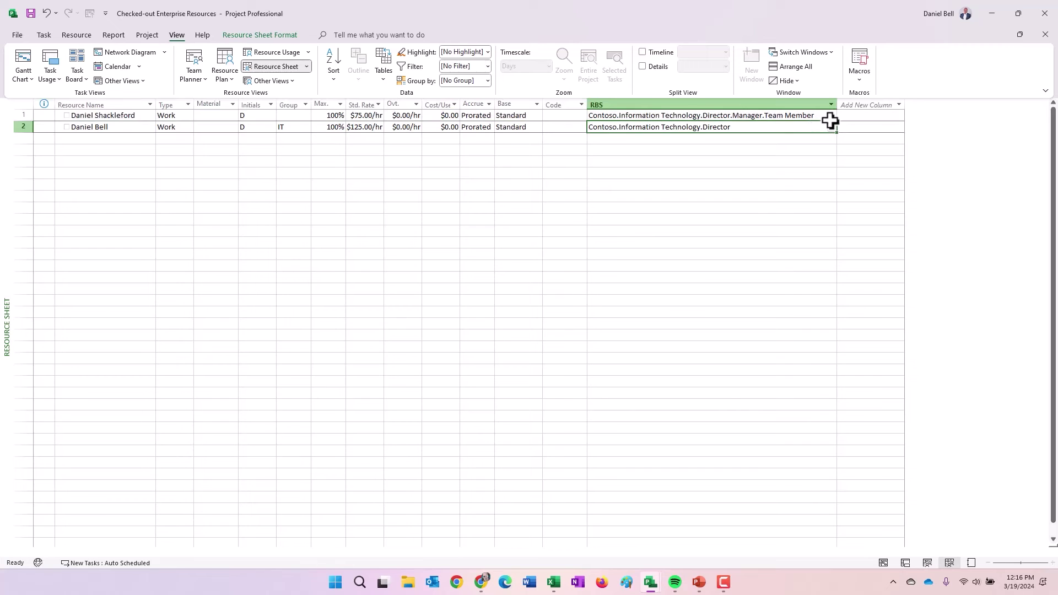
click(833, 126)
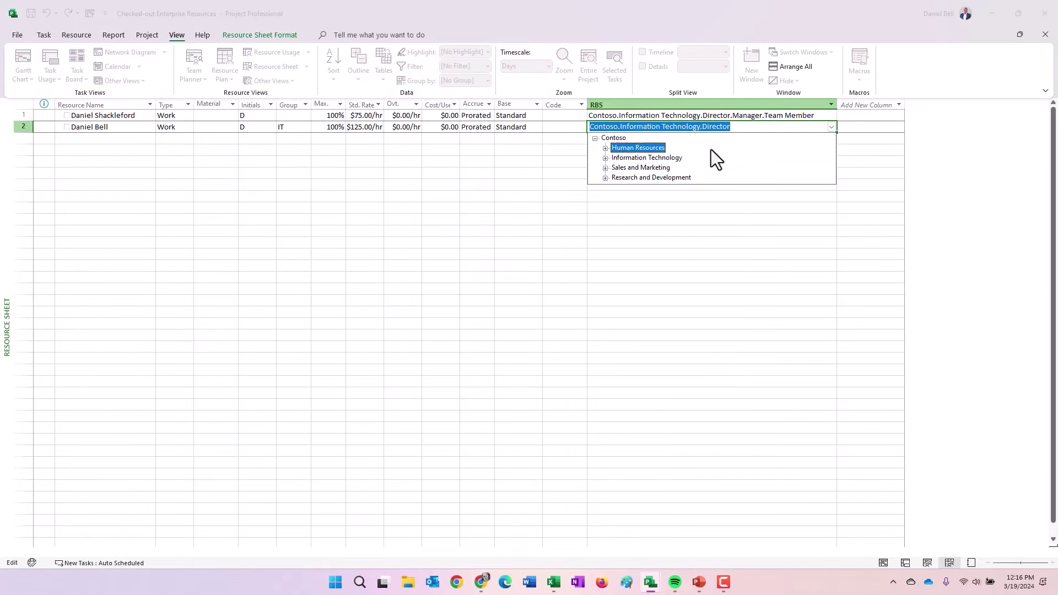
click(605, 158)
click(615, 168)
click(646, 175)
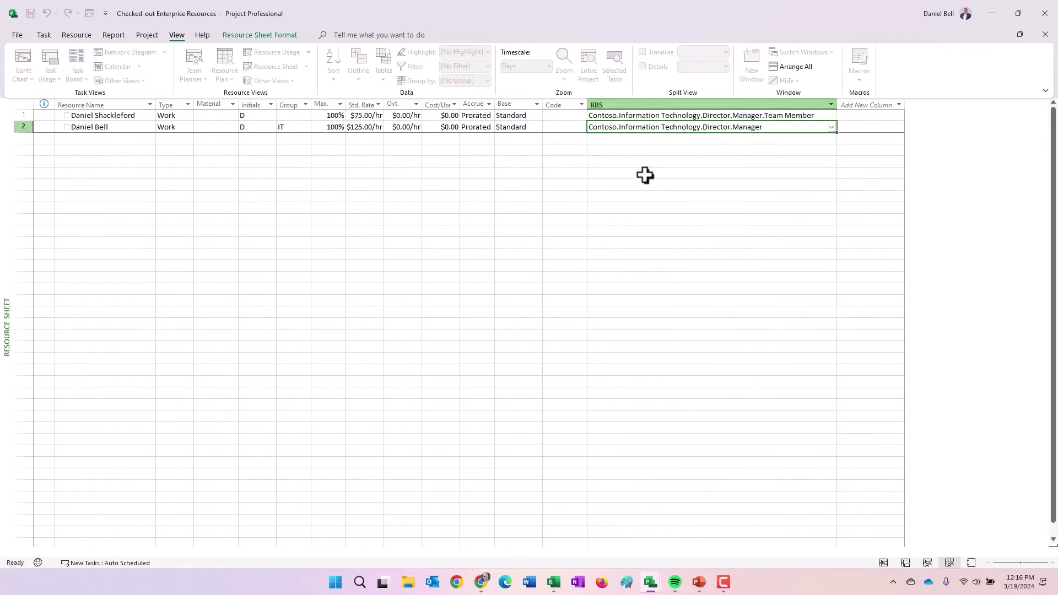
- Set the first resource's RBS to the same Manager value and select both RBS cells
click(828, 113)
click(830, 114)
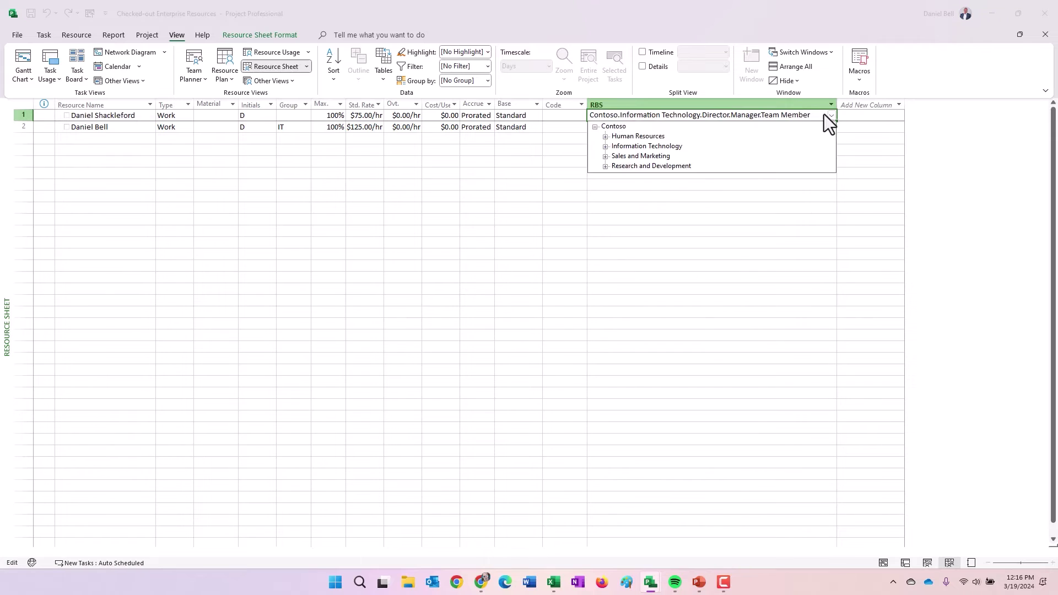
click(605, 146)
click(615, 156)
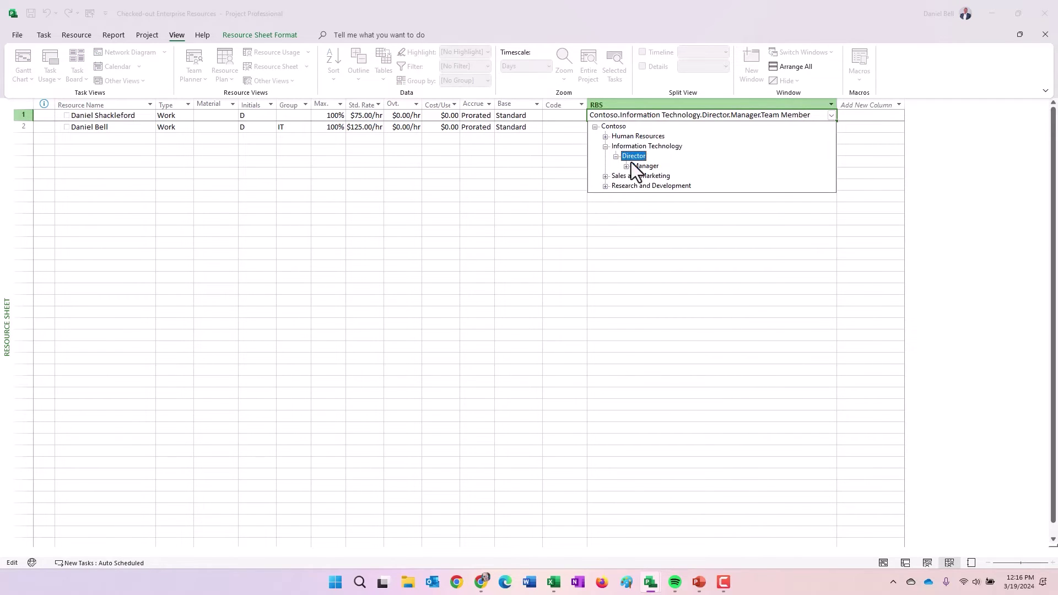
click(634, 166)
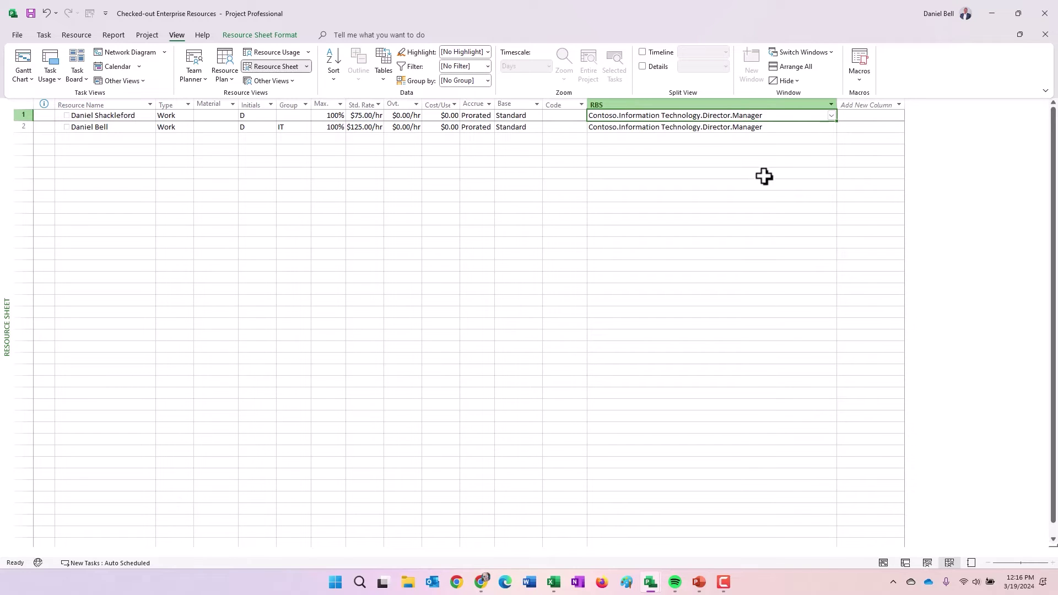
shift+click(765, 127)
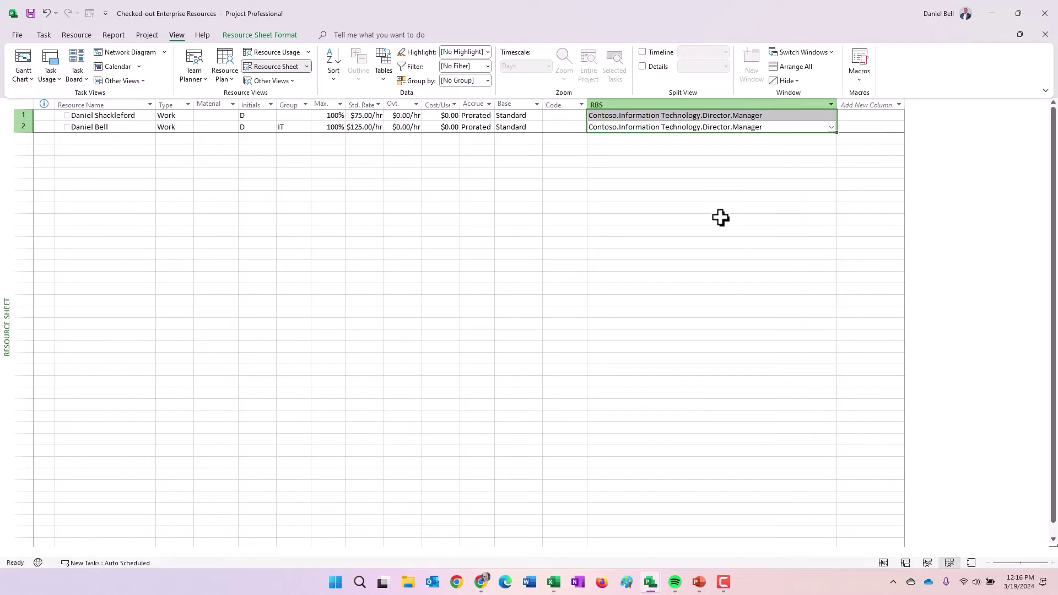
- Return to the My Projects category page in PWA and review its Projects and Resources sections
click(484, 580)
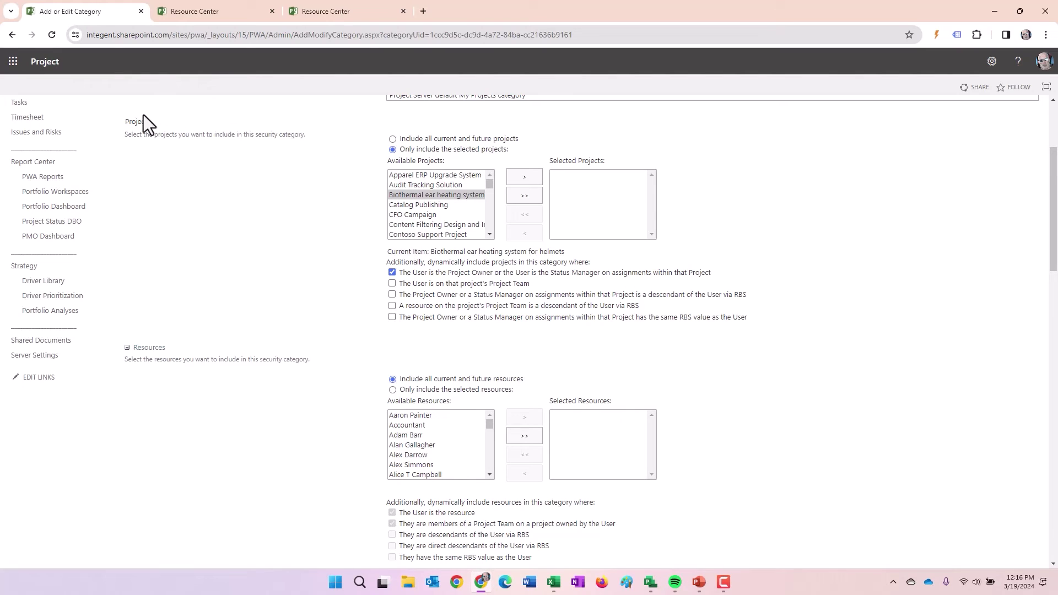
drag(125, 122, 141, 122)
scroll(217, 203, down, 4)
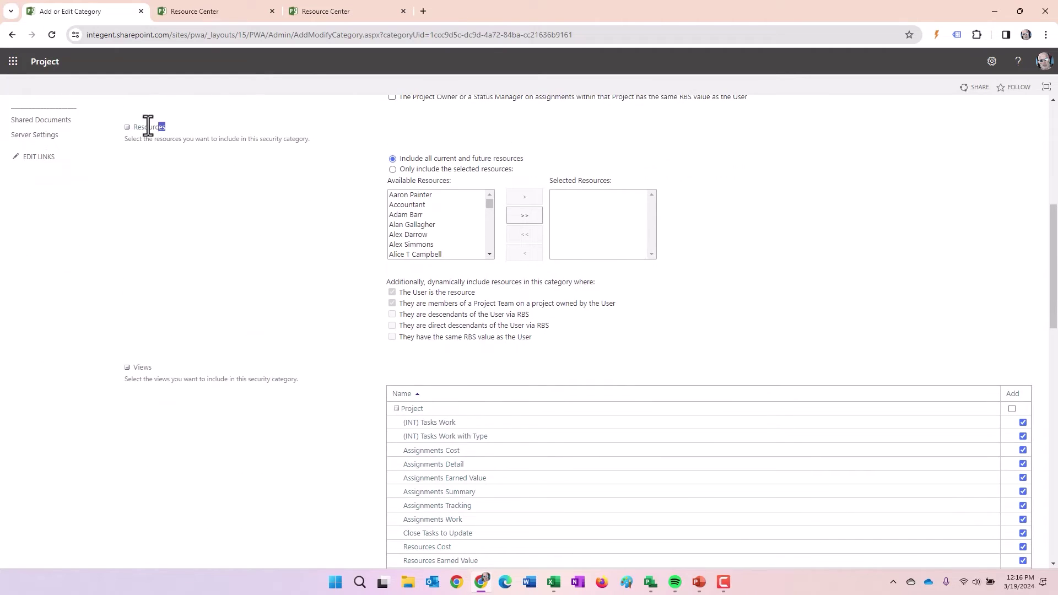
drag(148, 126, 129, 126)
click(252, 127)
scroll(289, 184, down, 1)
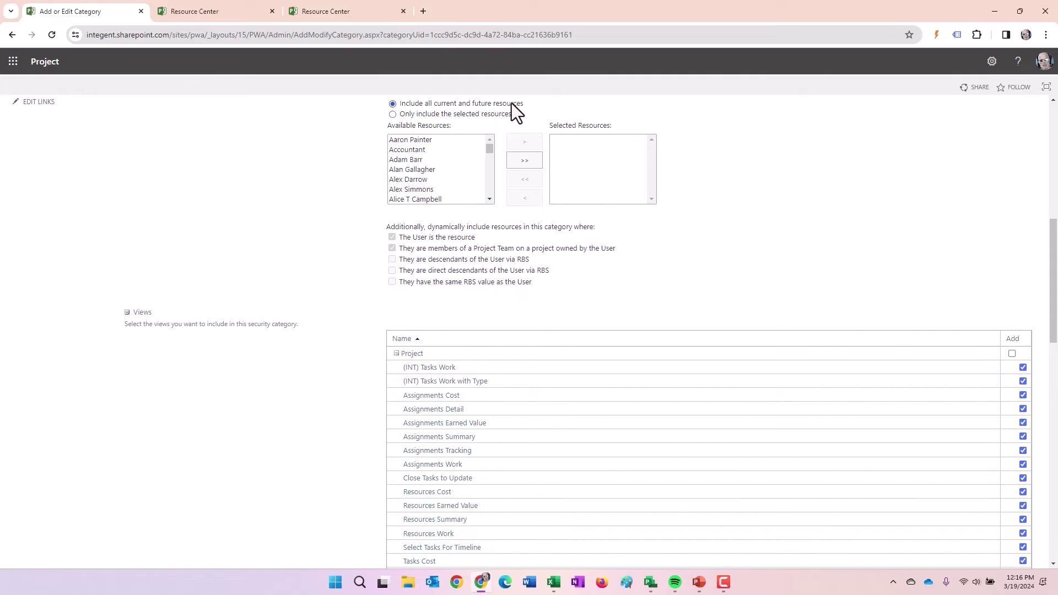
- Choose 'Only include the selected resources' and keep the user-is-the-resource rule enabled
click(392, 114)
drag(430, 152, 421, 186)
click(429, 157)
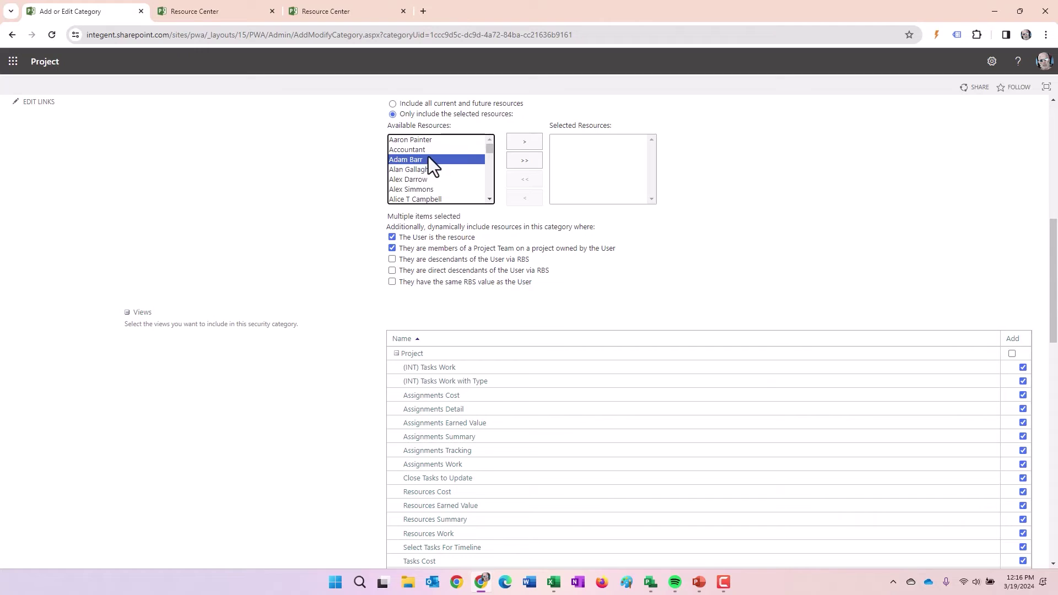
click(415, 180)
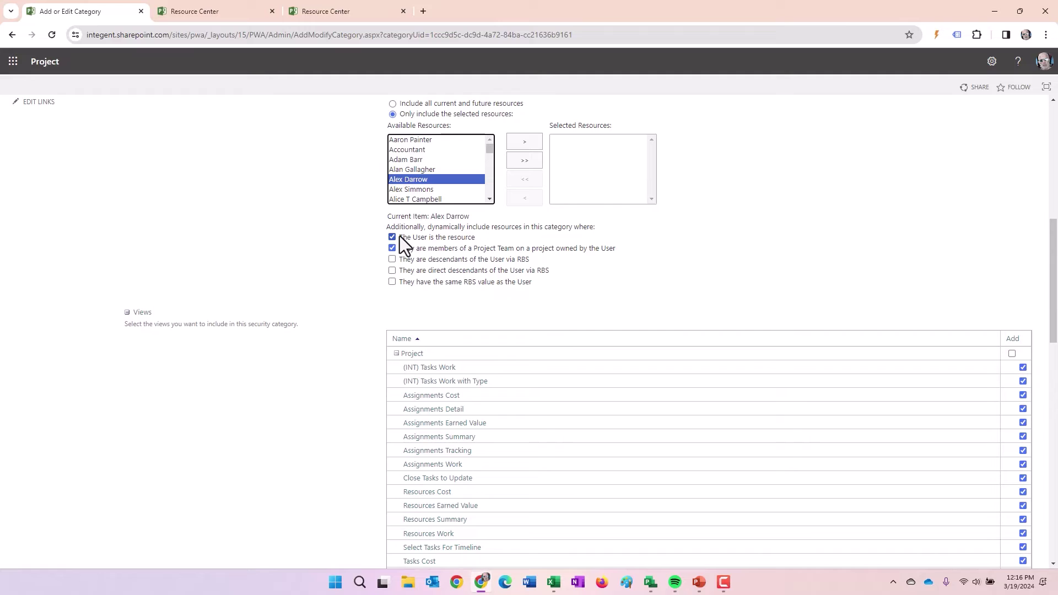
click(469, 237)
click(471, 238)
- Set the first resource's RBS to Contoso.Information Technology.Director.Manager.Team Member in Project Professional
mouse_move(651, 583)
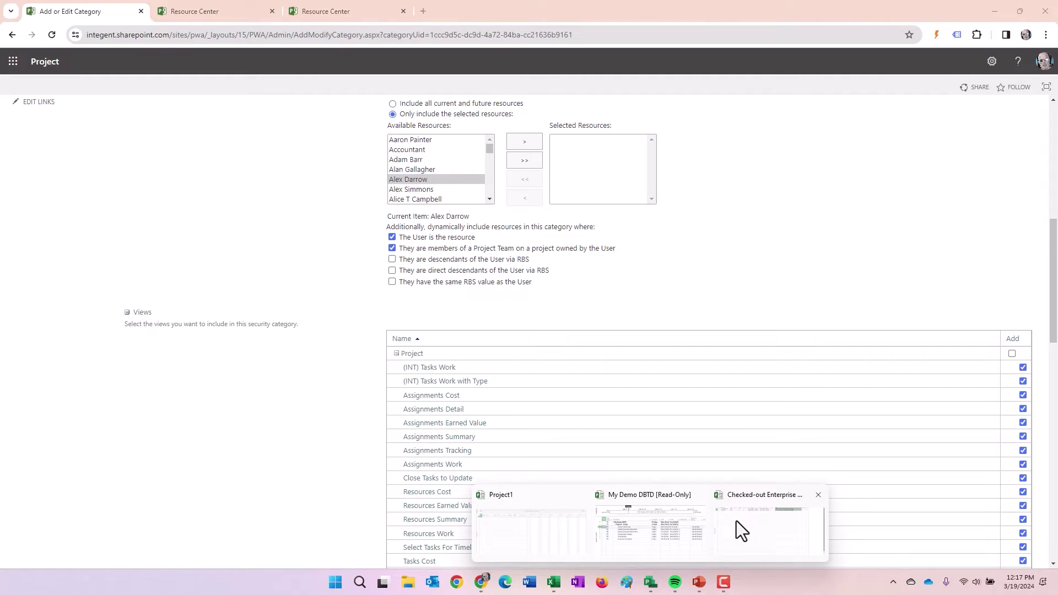
click(736, 521)
click(807, 115)
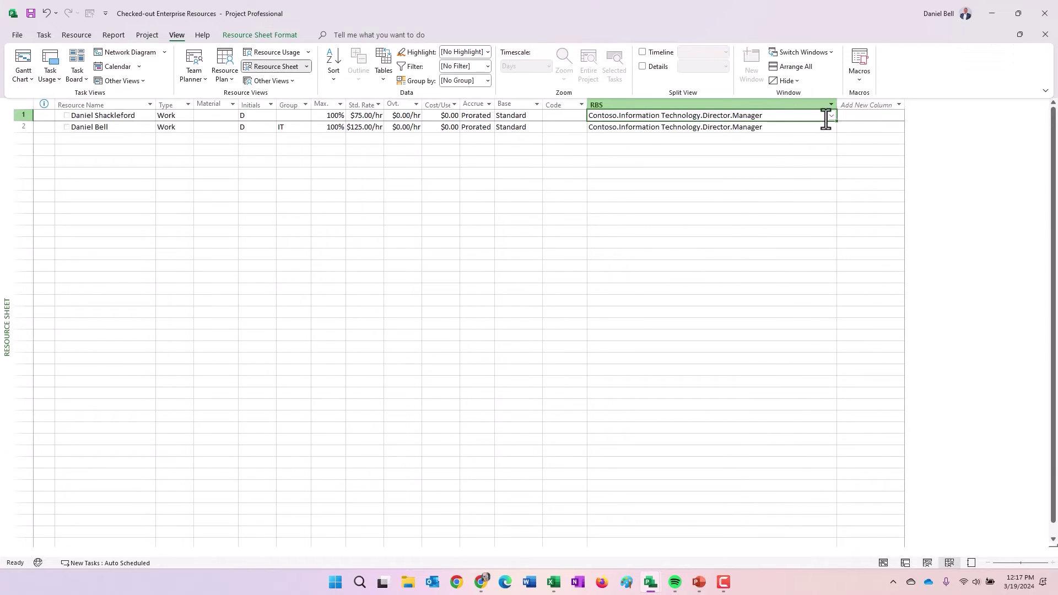
click(830, 116)
click(605, 146)
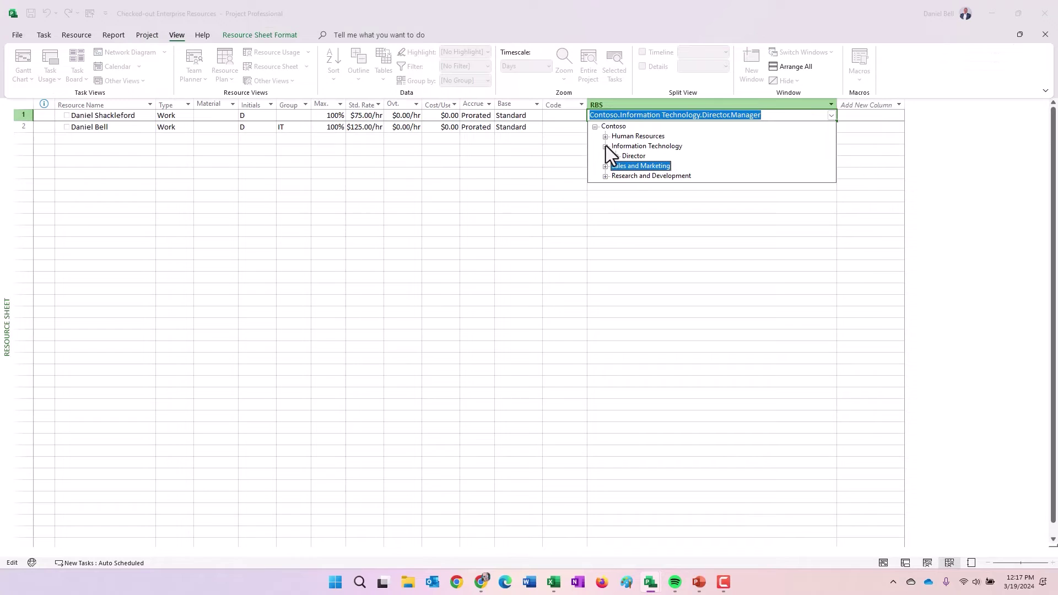
click(614, 157)
click(624, 167)
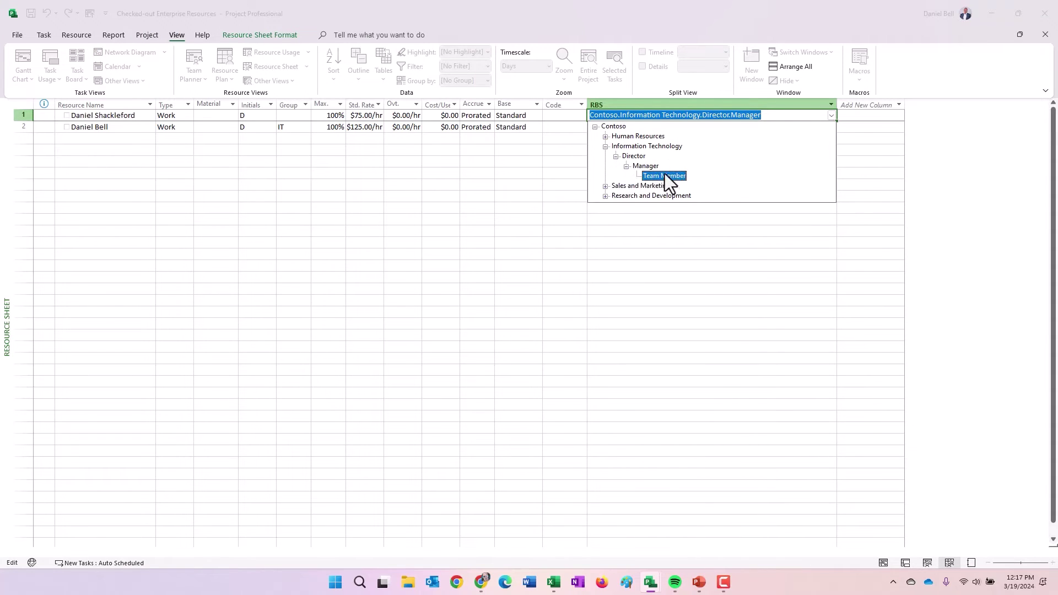
click(665, 174)
drag(772, 127, 772, 115)
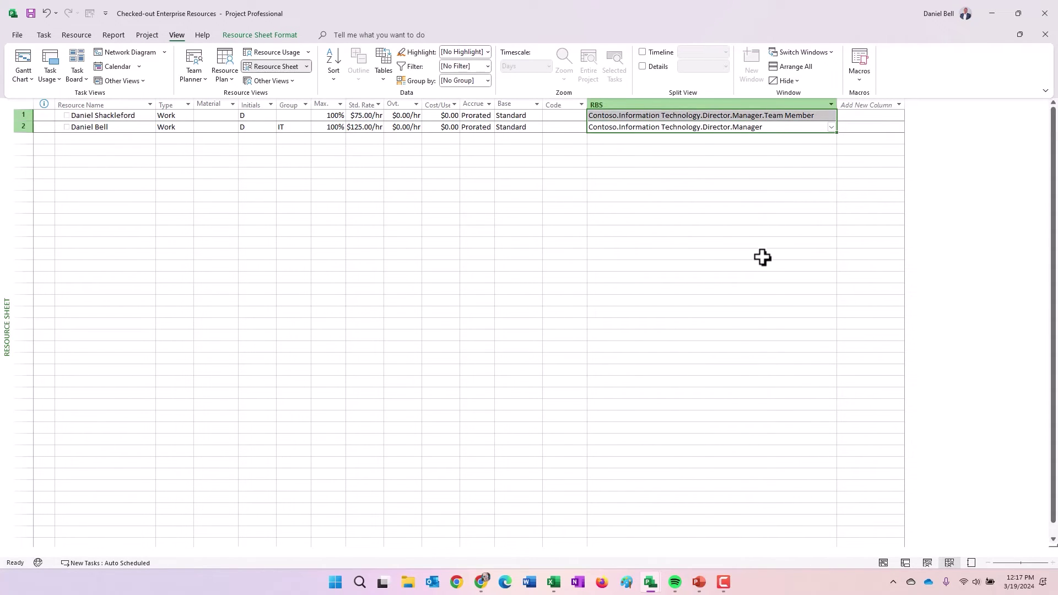
- Set the second resource's RBS to Contoso.Information Technology.Director and return to the PWA page
click(481, 582)
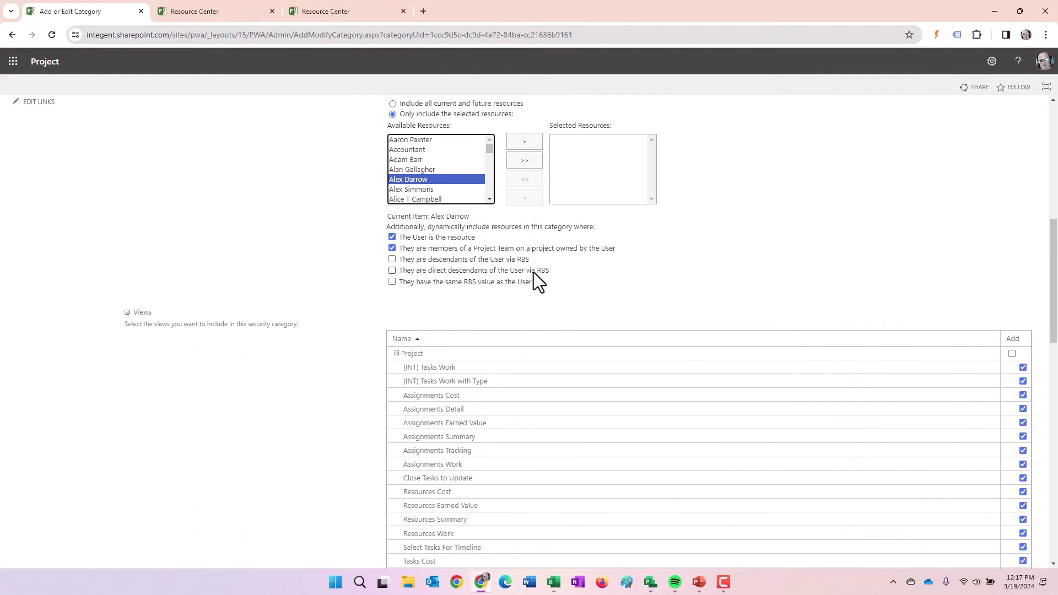
click(650, 583)
click(770, 515)
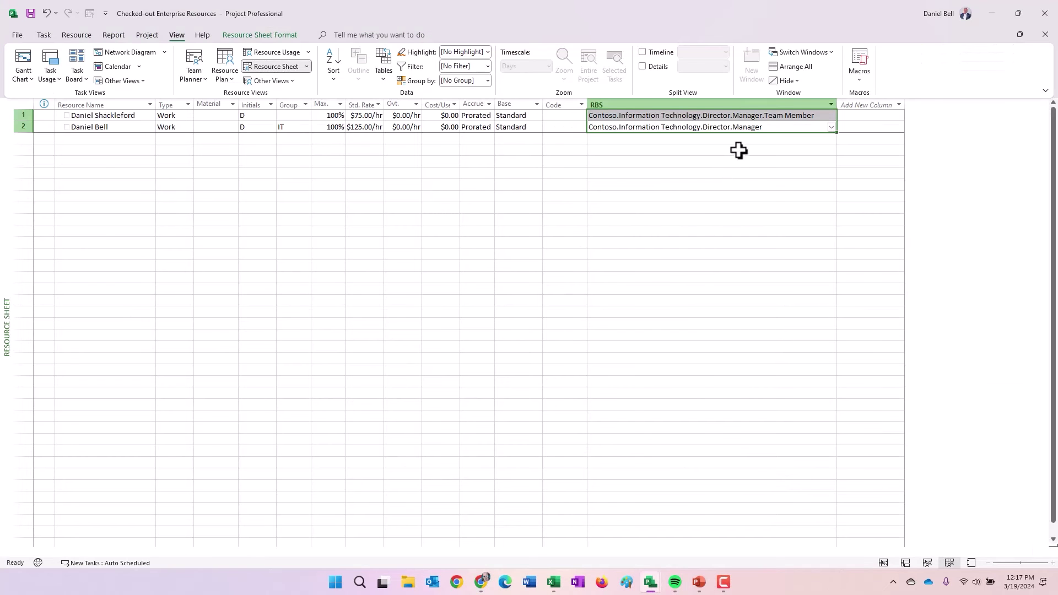
click(763, 127)
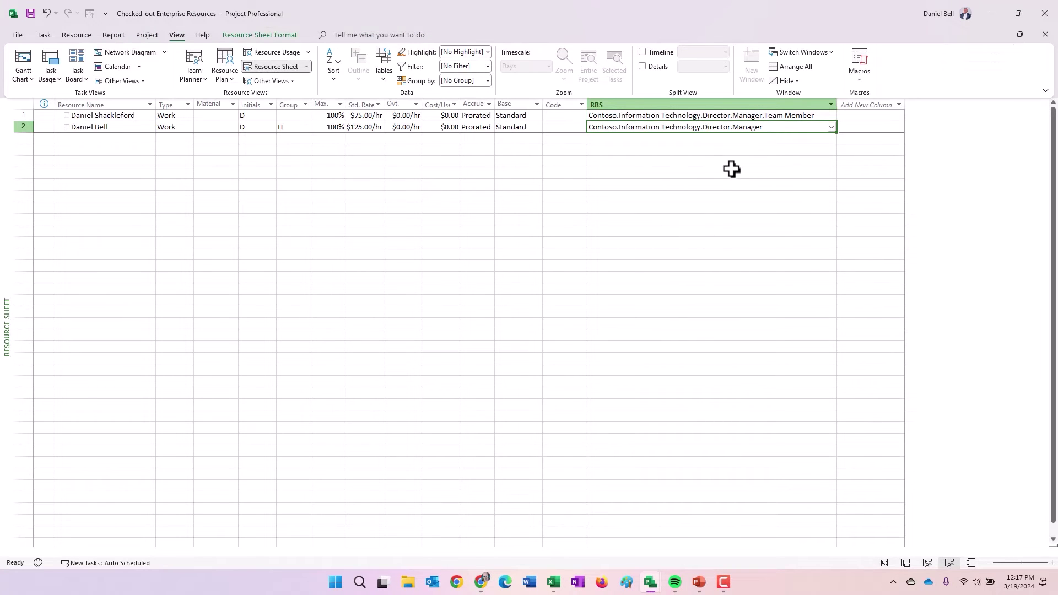
click(833, 126)
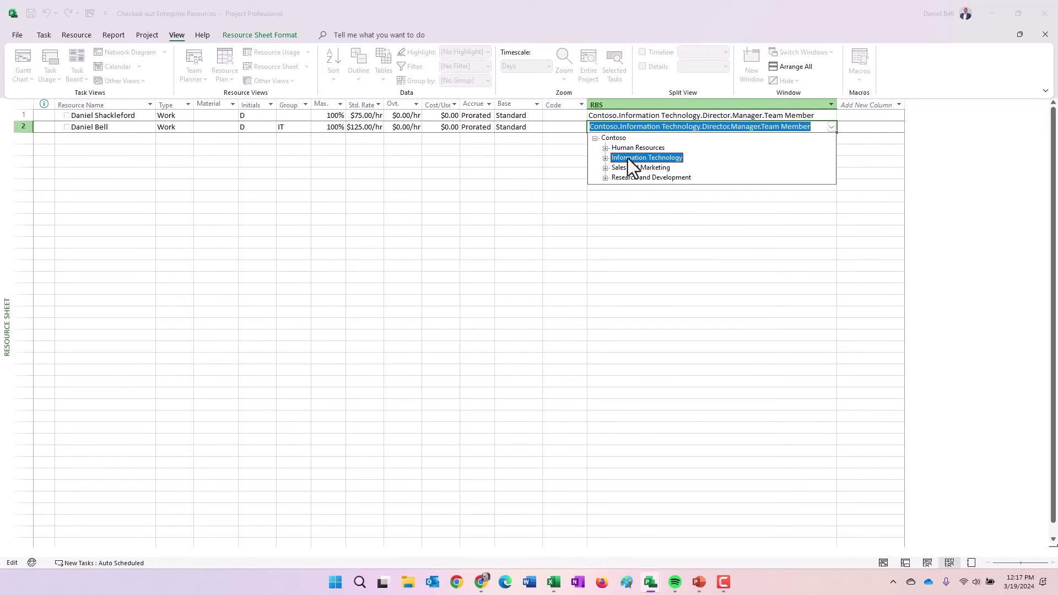
click(605, 158)
click(640, 167)
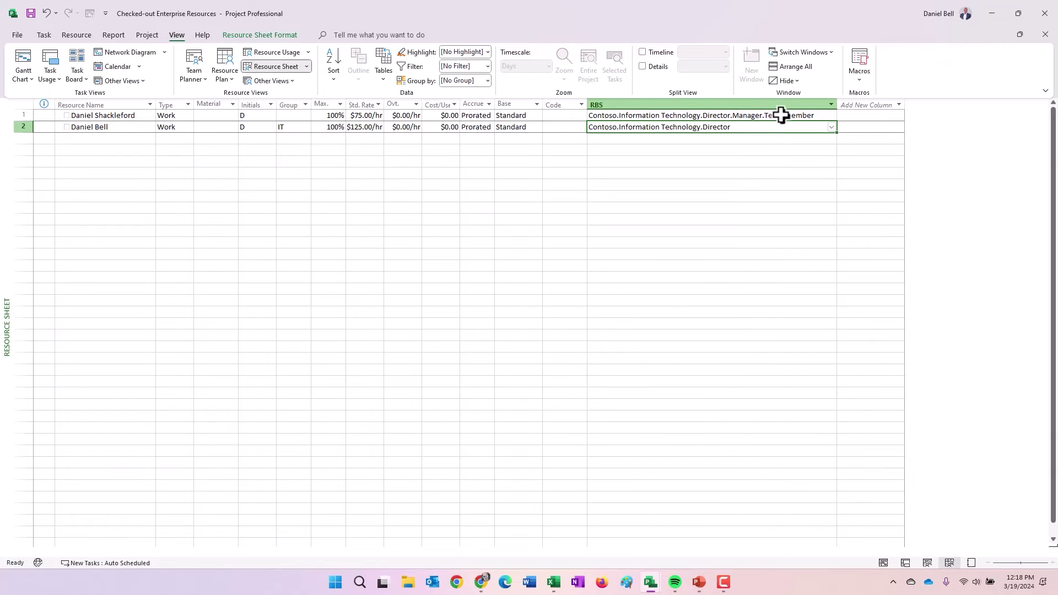
click(481, 580)
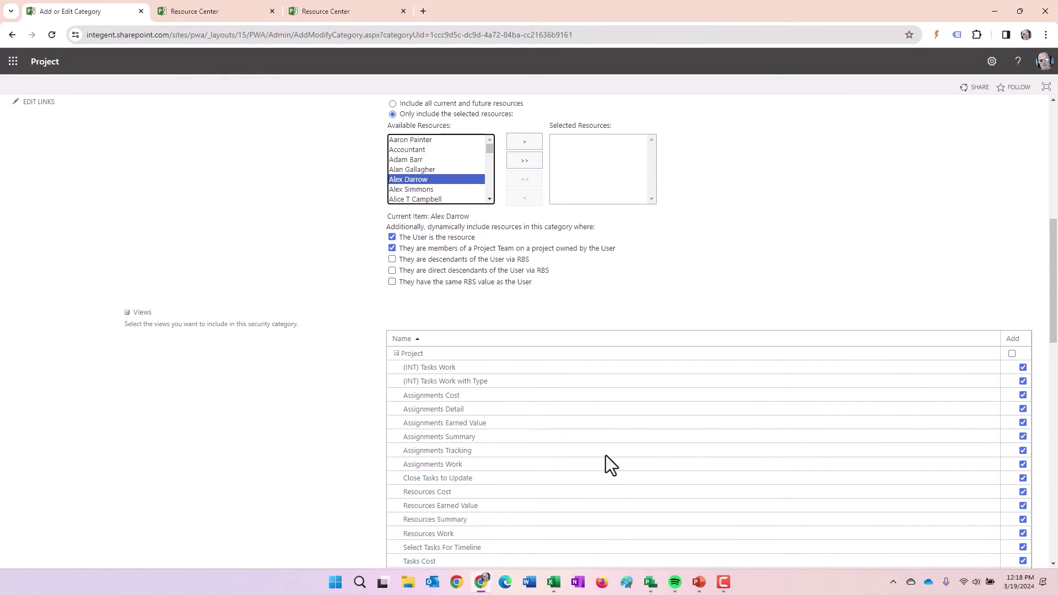
- Set the first resource's RBS to Contoso.Information Technology.Director
mouse_move(652, 580)
click(745, 517)
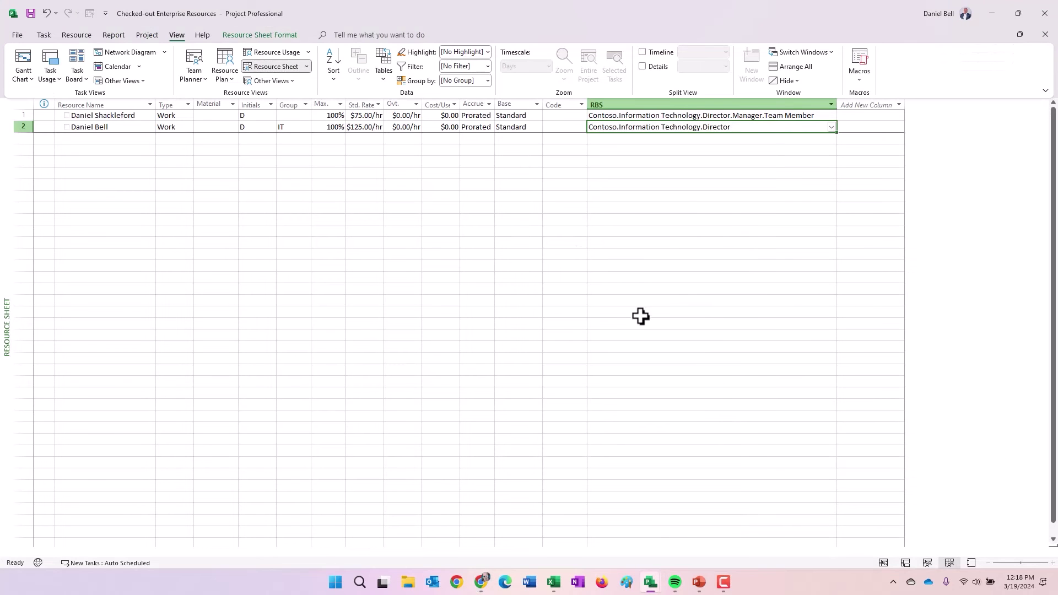
click(832, 115)
click(832, 116)
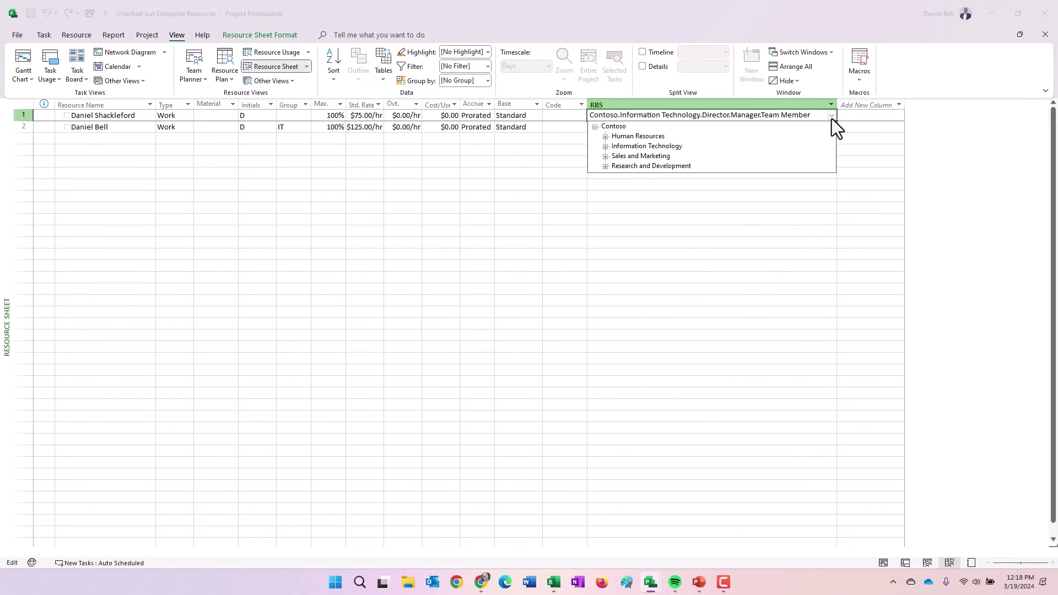
click(606, 146)
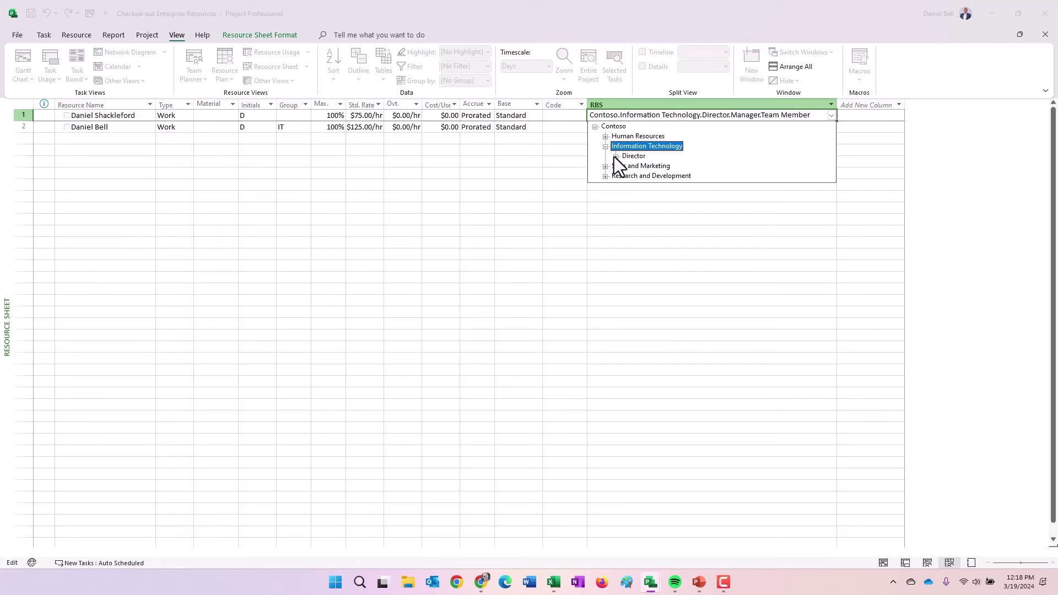
click(616, 156)
click(637, 156)
click(647, 160)
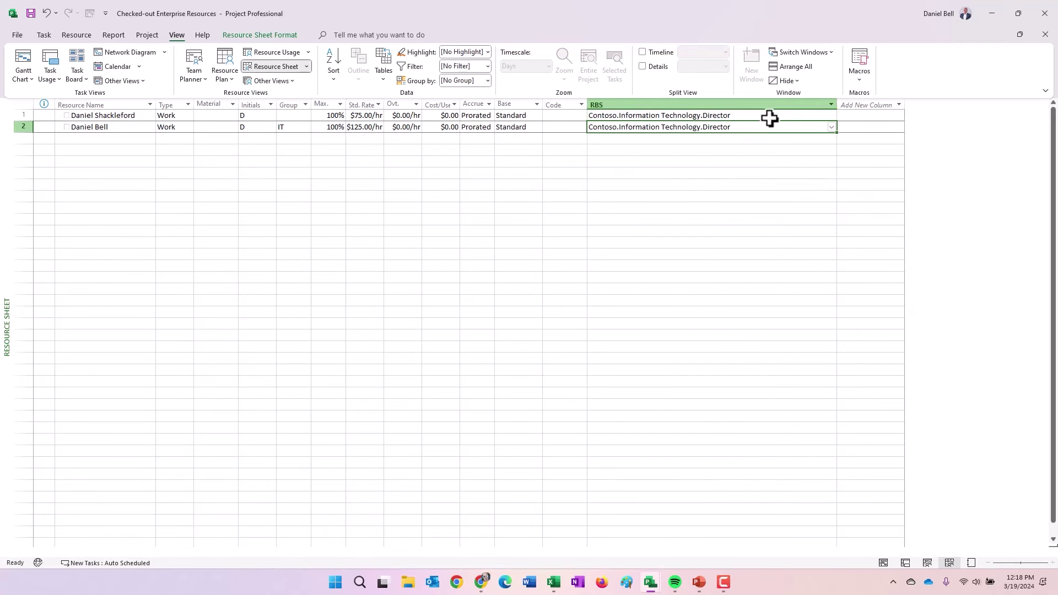
- Change the first resource's RBS to Director.Manager and fill it down to the second resource
click(831, 114)
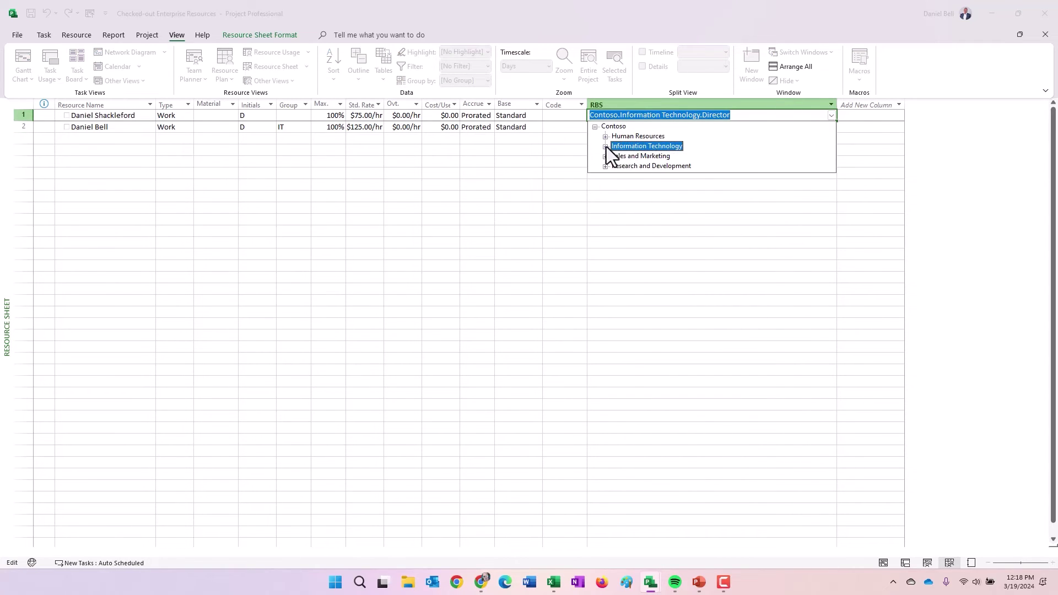
click(605, 146)
click(615, 158)
click(633, 165)
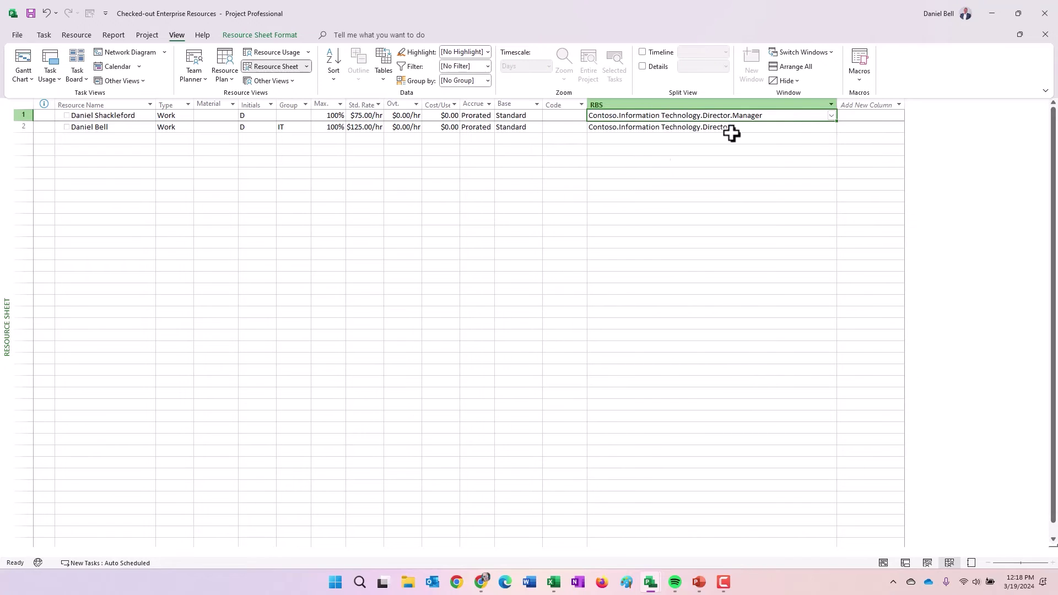
click(832, 126)
click(829, 115)
drag(836, 127, 827, 128)
click(794, 126)
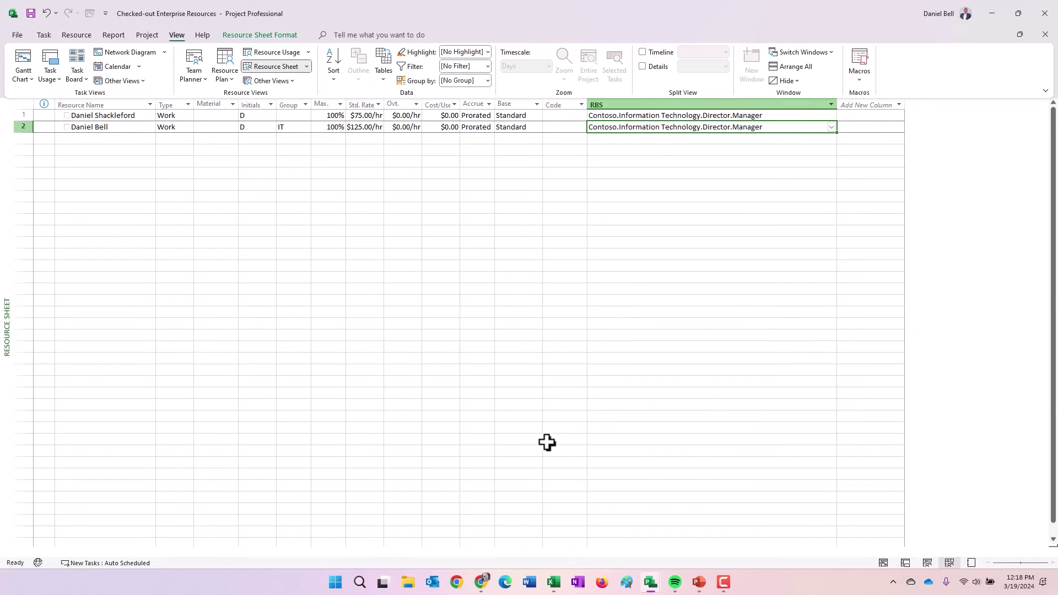
click(482, 582)
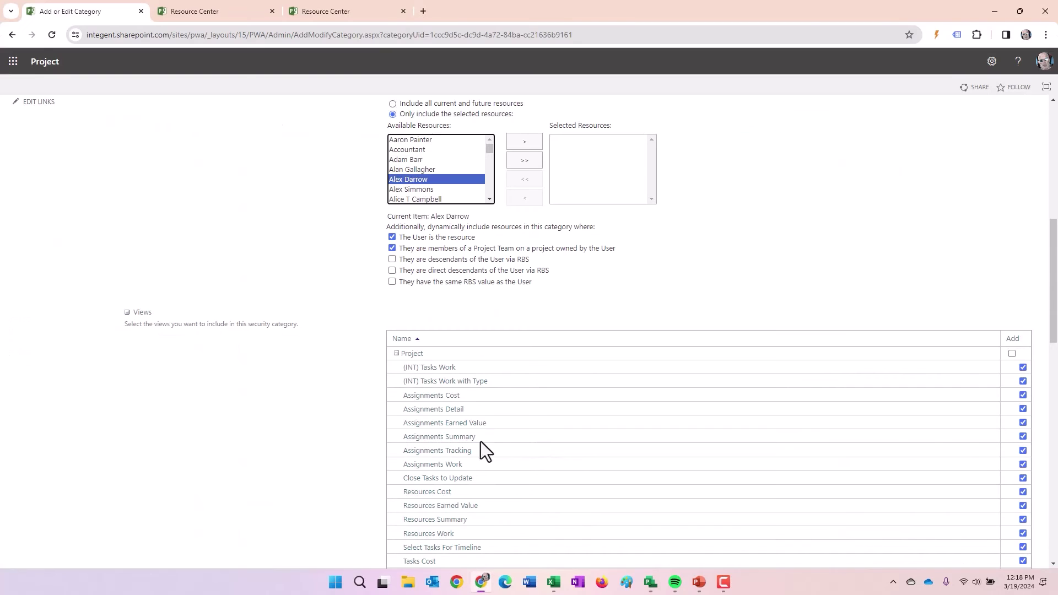
scroll(272, 313, up, 6)
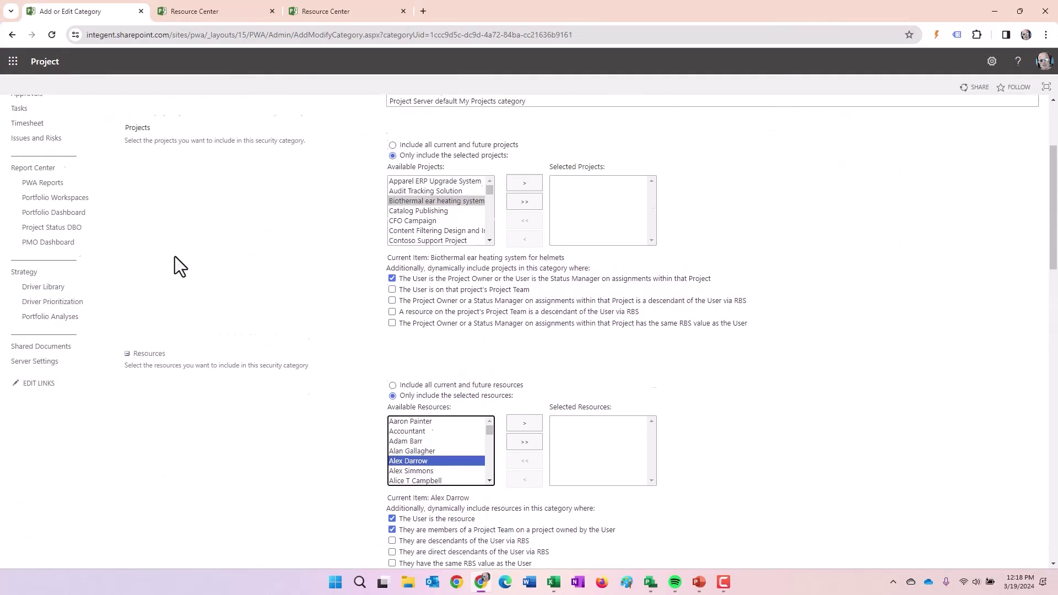
drag(127, 176, 165, 175)
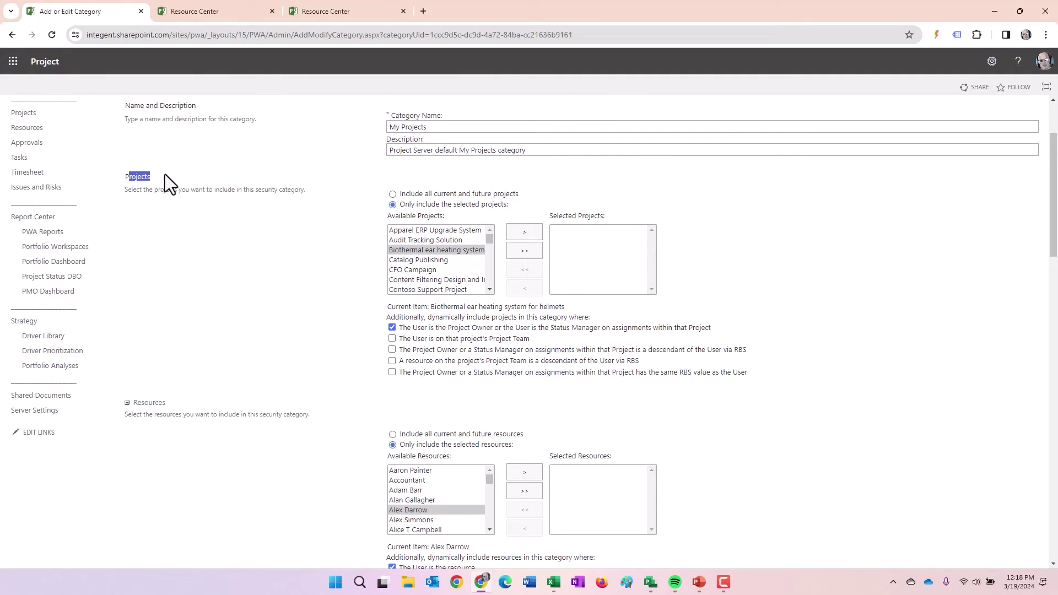
click(147, 404)
click(148, 404)
click(148, 404)
click(148, 404)
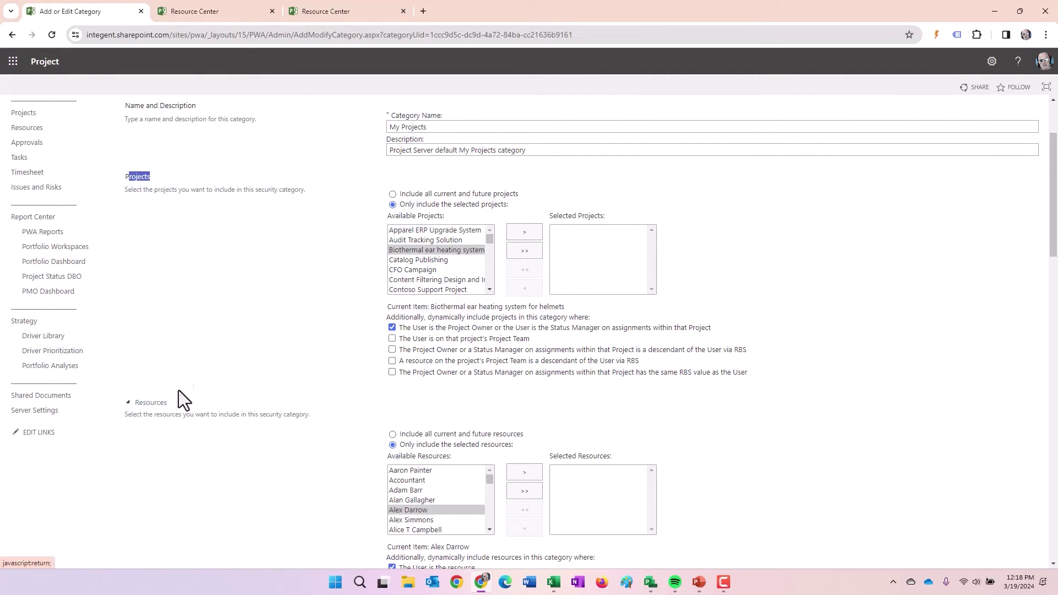
scroll(262, 366, down, 6)
scroll(262, 366, down, 3)
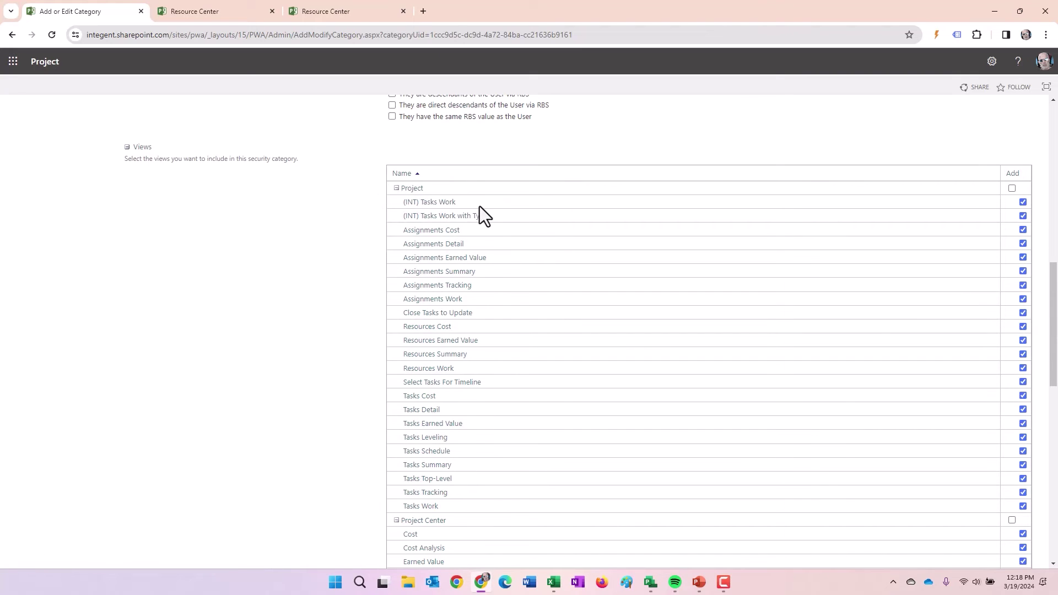
scroll(436, 182, down, 1)
click(396, 132)
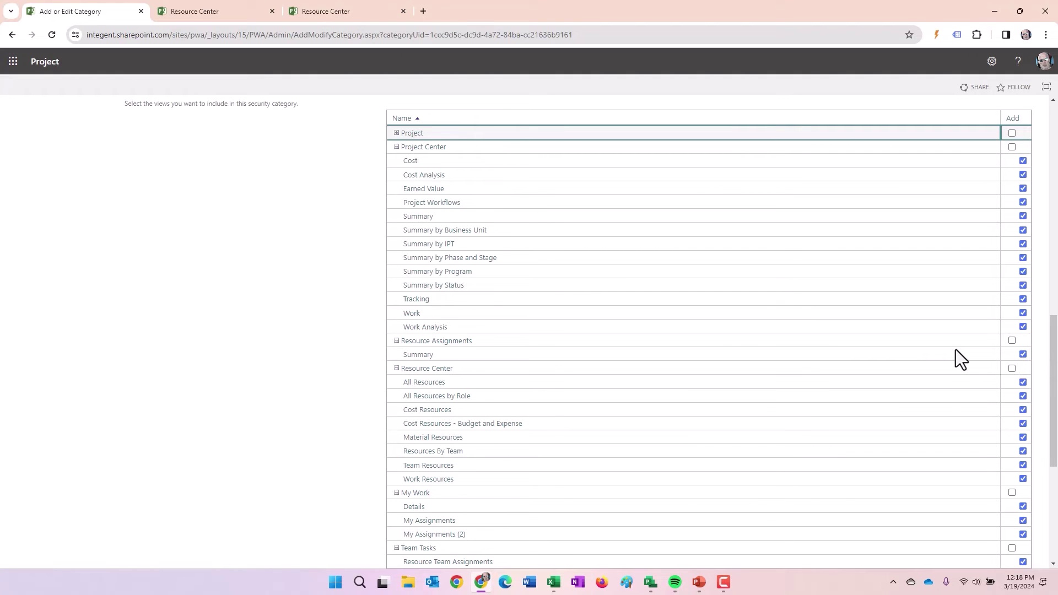
scroll(955, 350, up, 20)
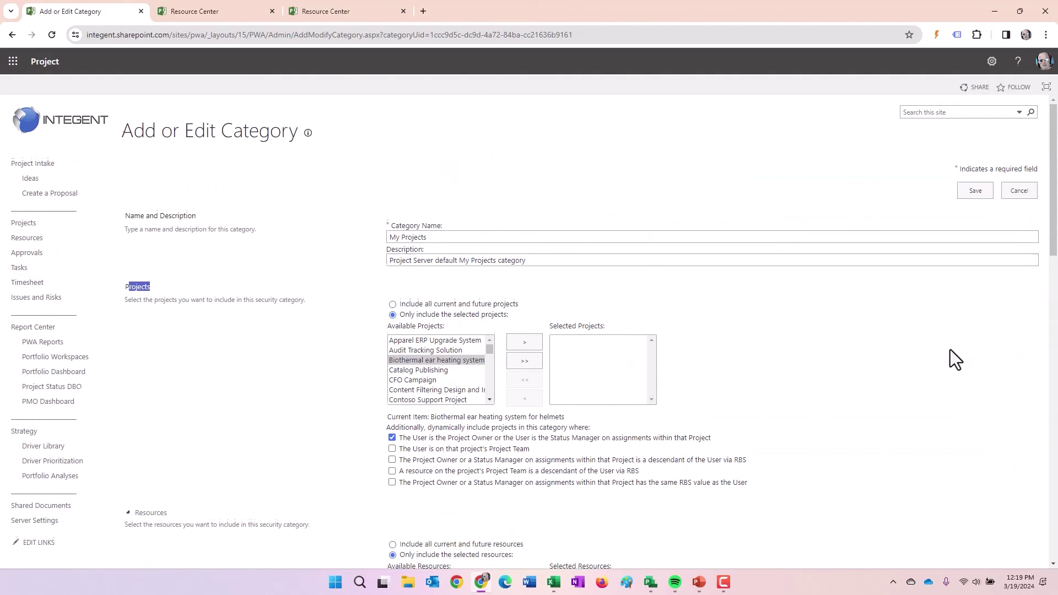
- Cancel the My Projects category edits and open the Project Managers group from Manage Groups
click(1012, 189)
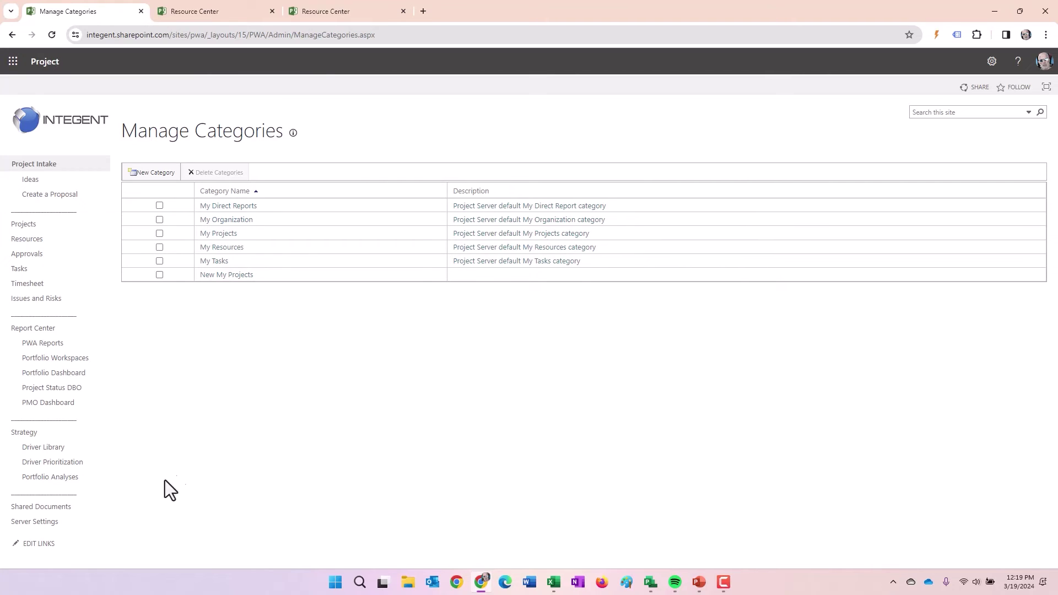
click(42, 522)
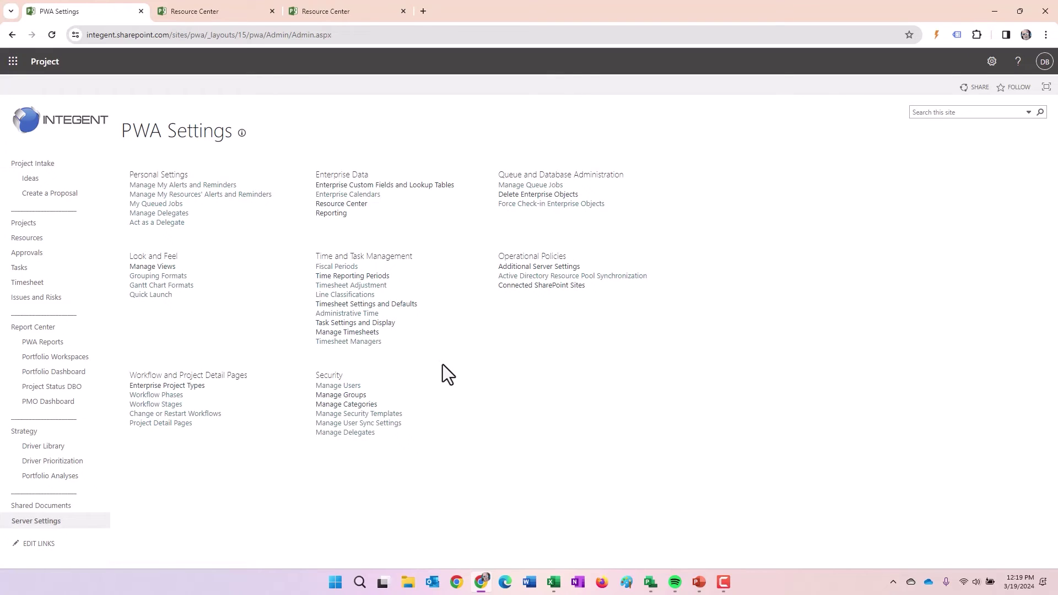
click(342, 396)
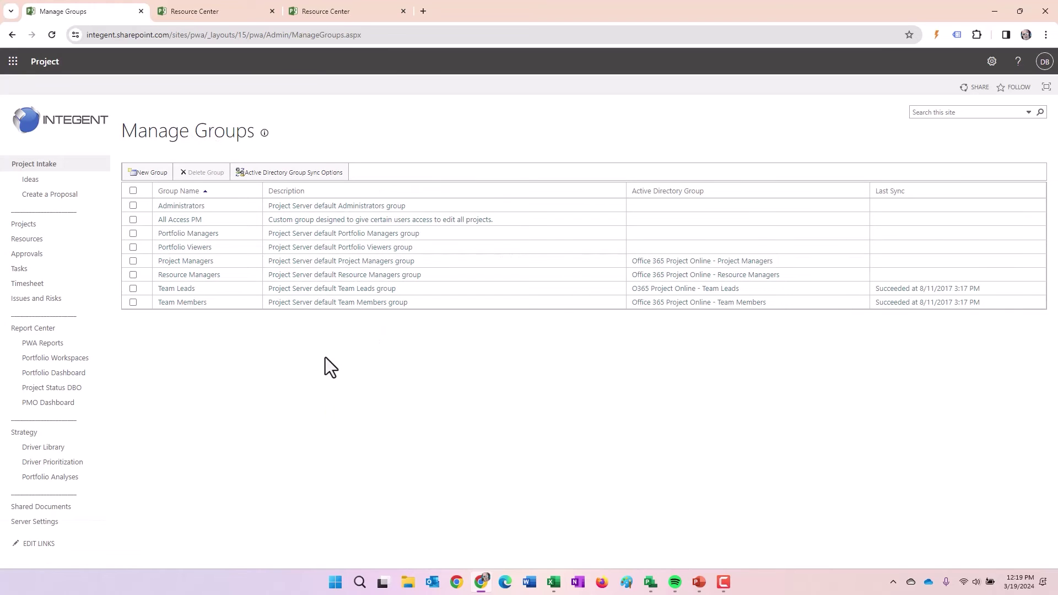
click(184, 262)
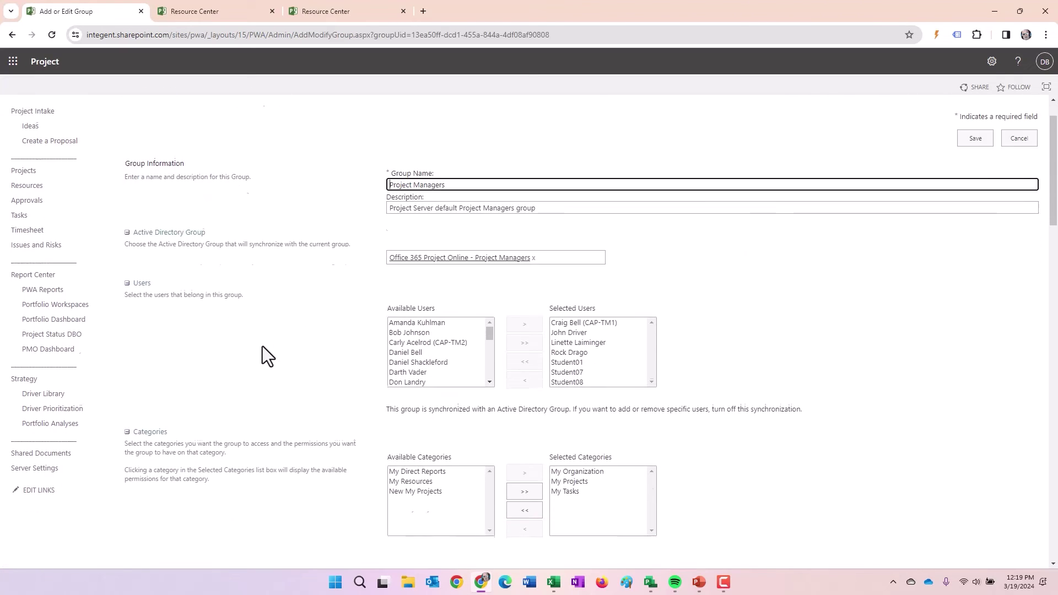
- Review the Project Managers group's selected users, then scroll down to its category permissions
scroll(262, 346, down, 1)
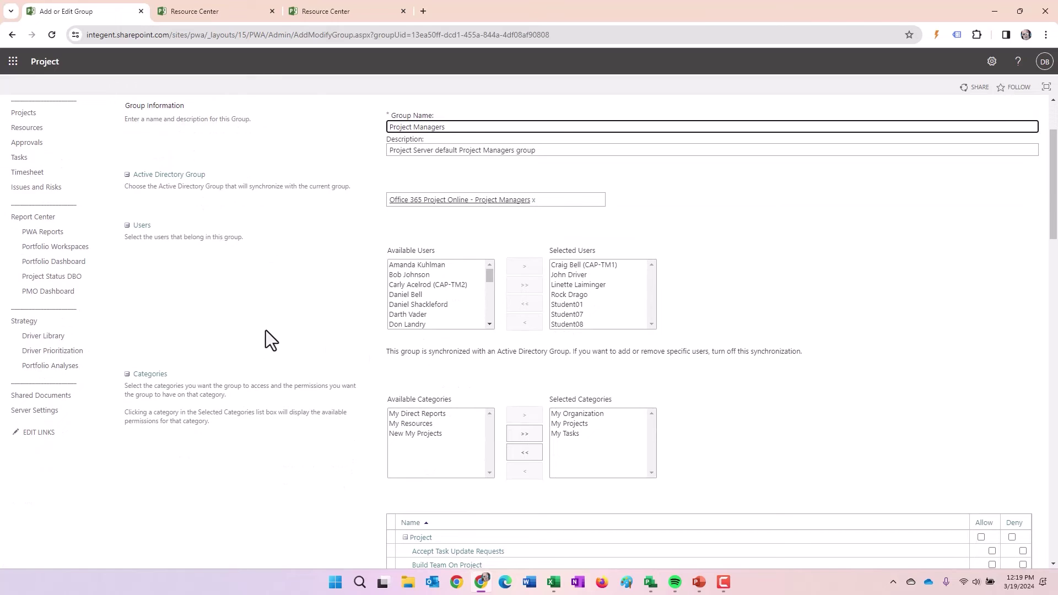
click(609, 274)
click(590, 324)
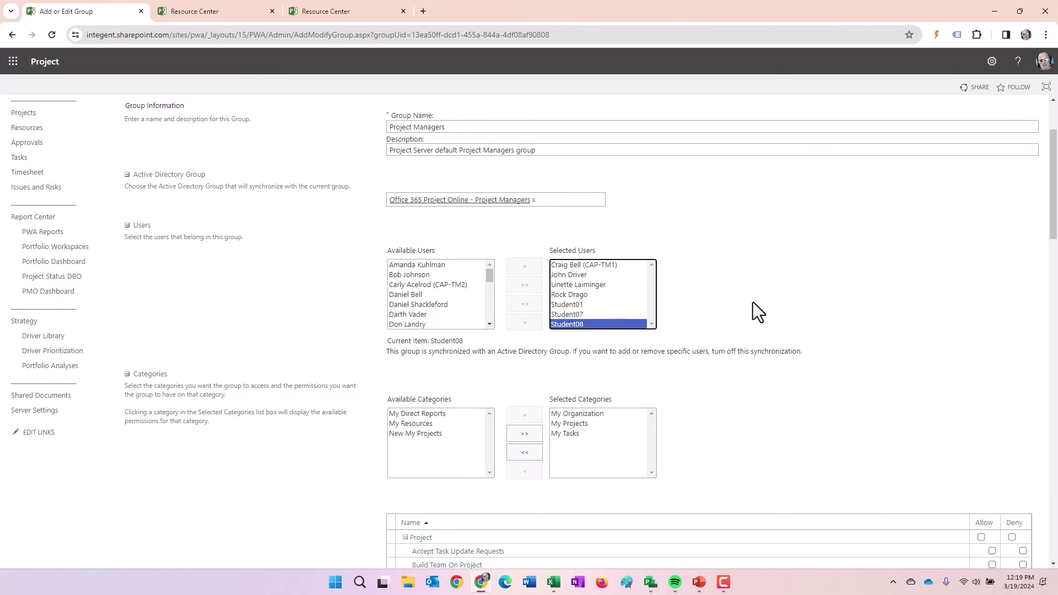
scroll(753, 302, down, 4)
scroll(307, 220, down, 1)
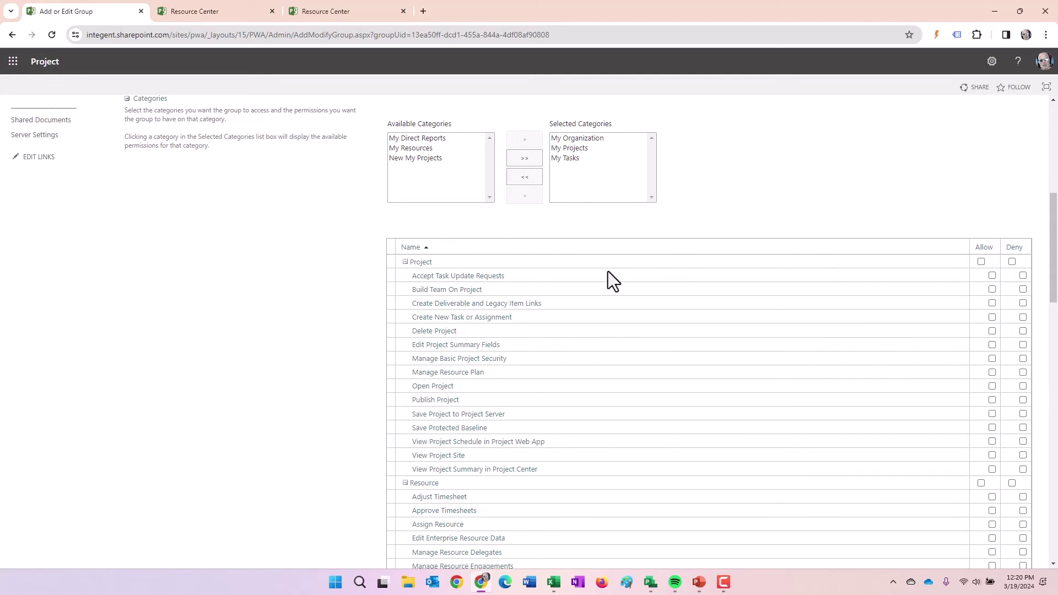
click(576, 139)
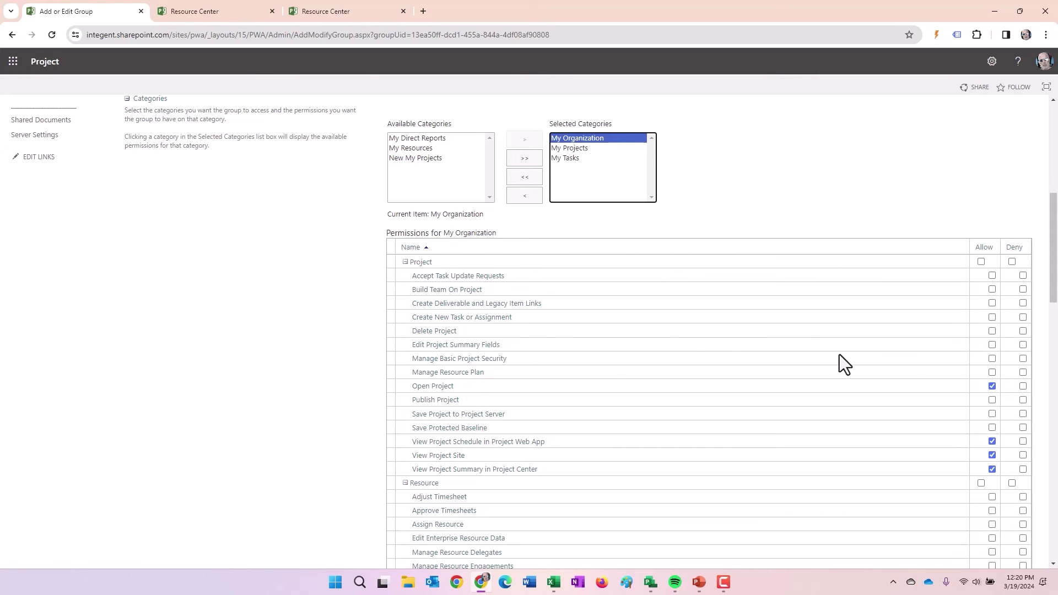
scroll(839, 355, down, 1)
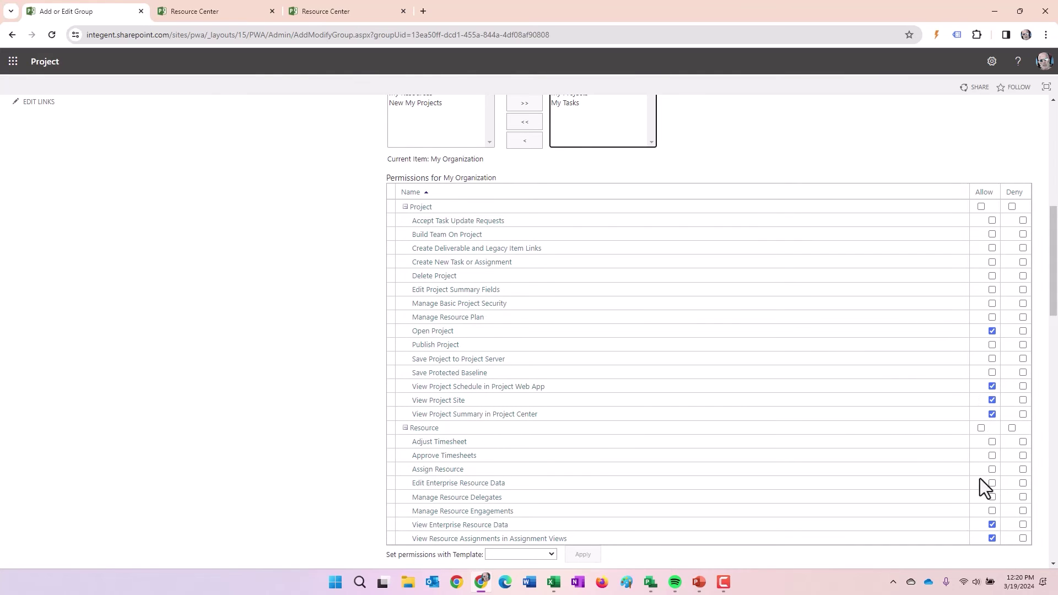
scroll(731, 397, down, 10)
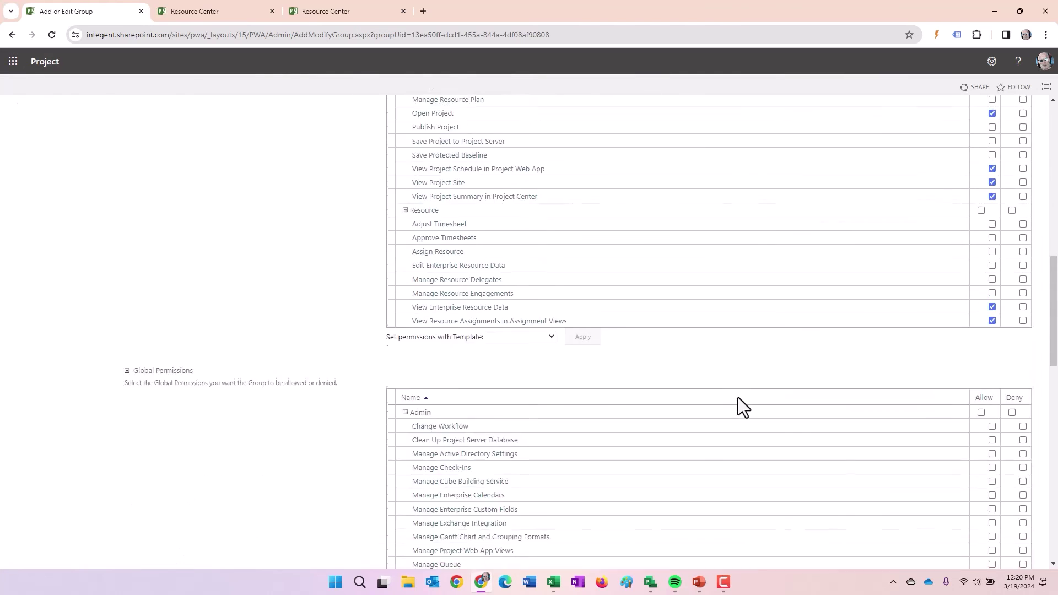
scroll(750, 423, up, 15)
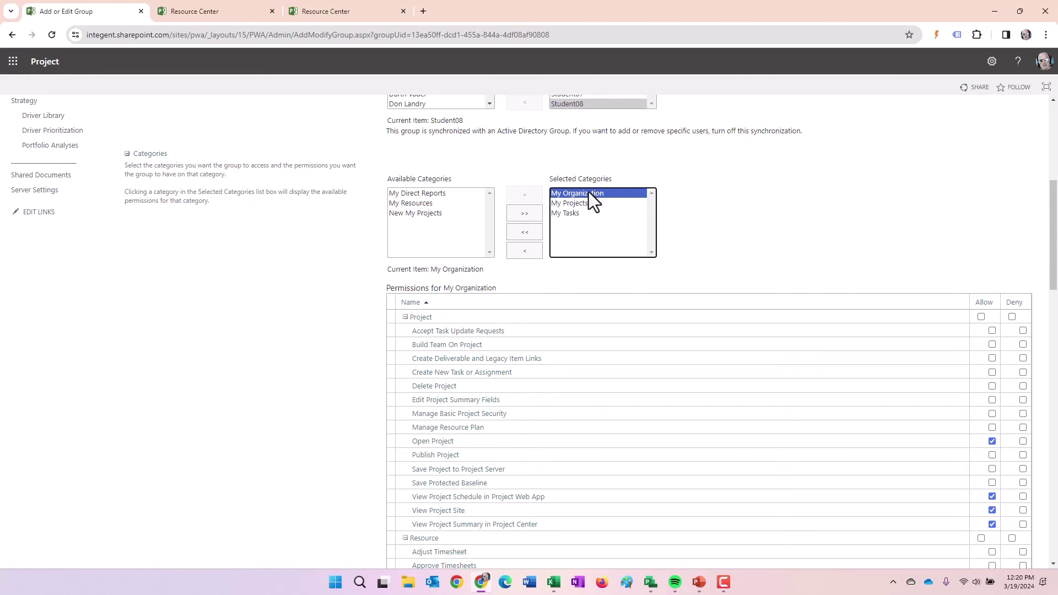
scroll(589, 191, down, 2)
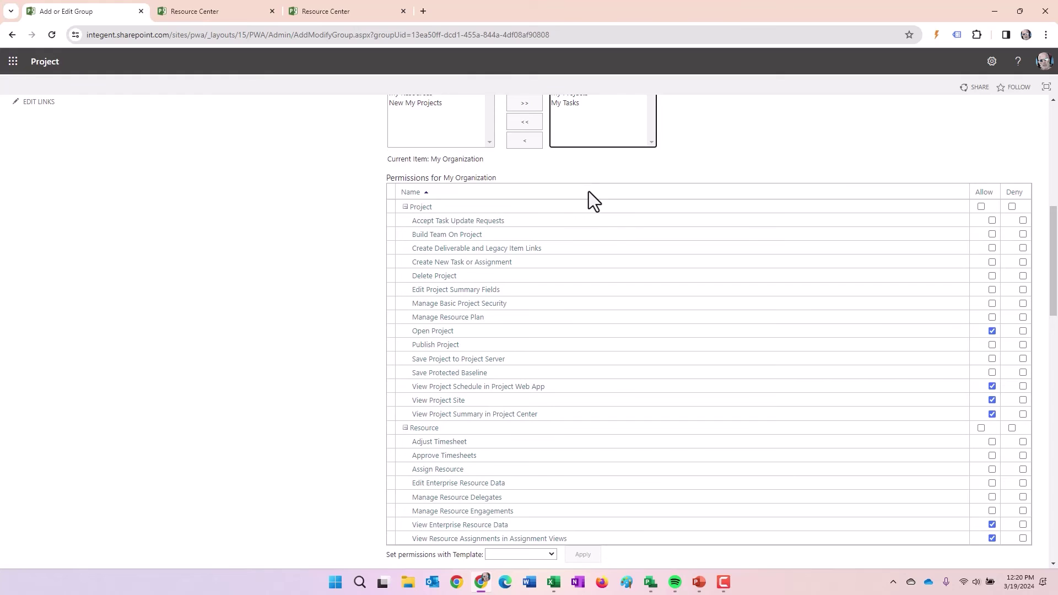
scroll(589, 190, down, 1)
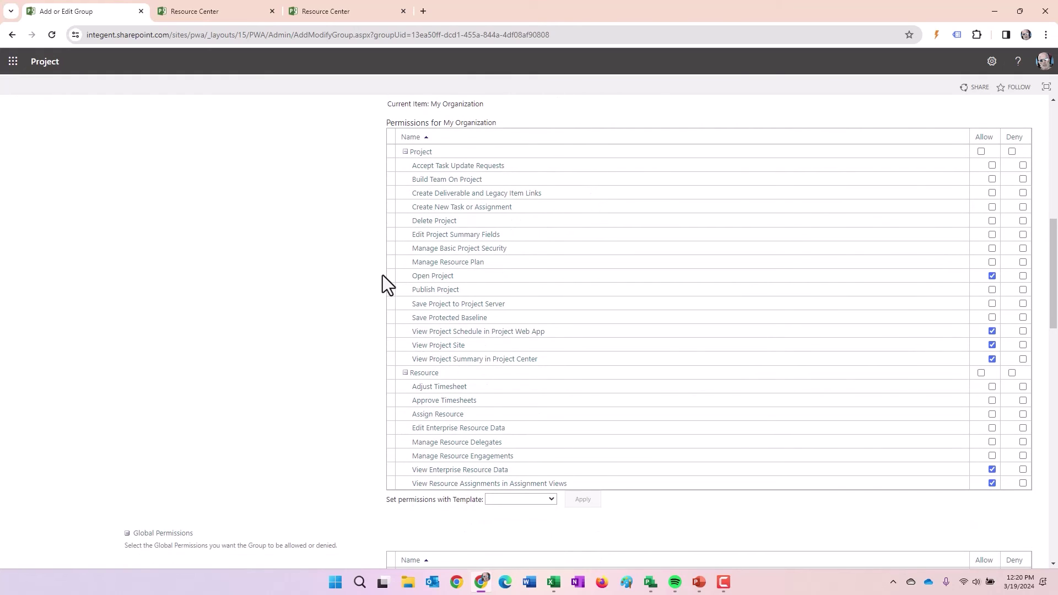
click(391, 330)
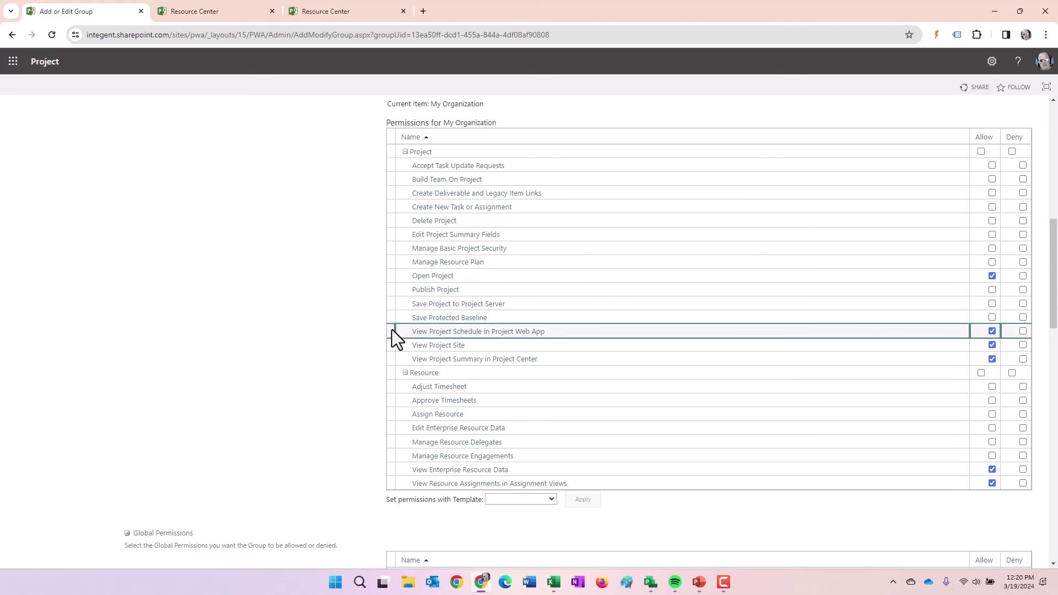
click(392, 345)
click(394, 359)
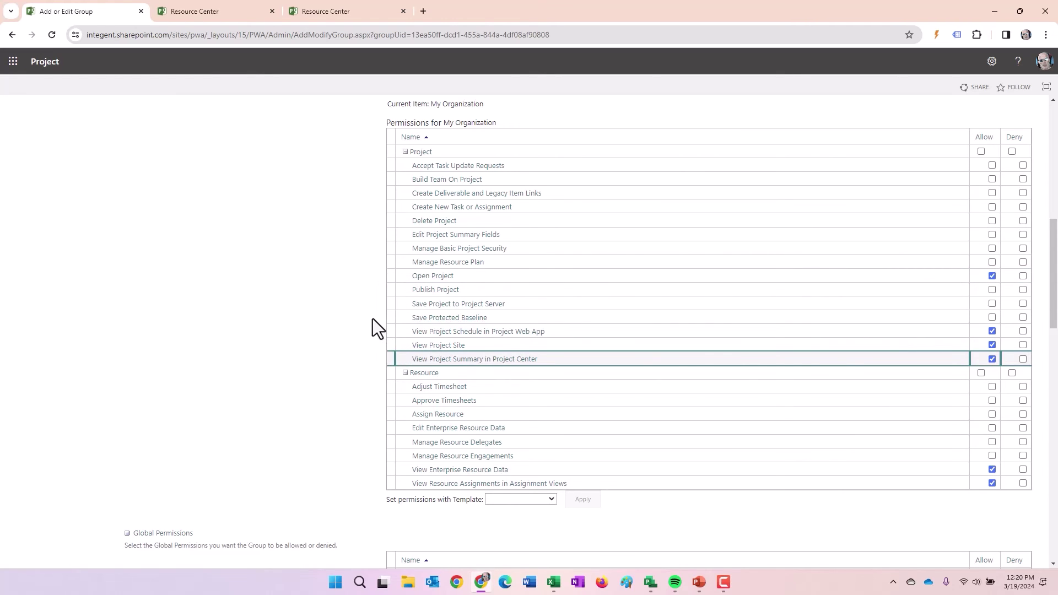
scroll(373, 318, up, 1)
scroll(371, 321, up, 1)
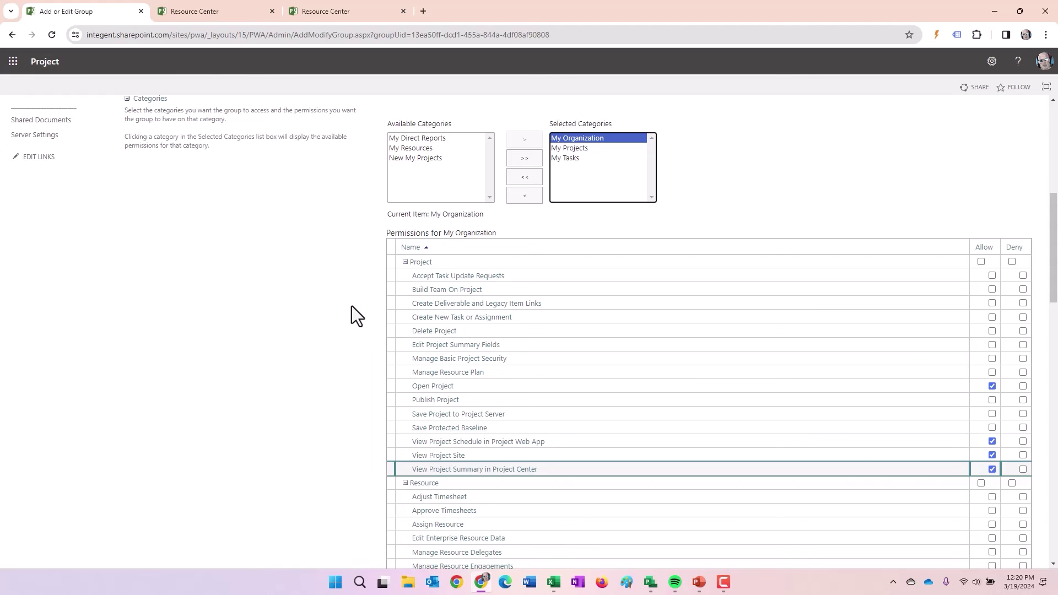
- Show My Projects permissions, noting Accept Task Update Requests, Build Team On Project and Create New Task
click(569, 147)
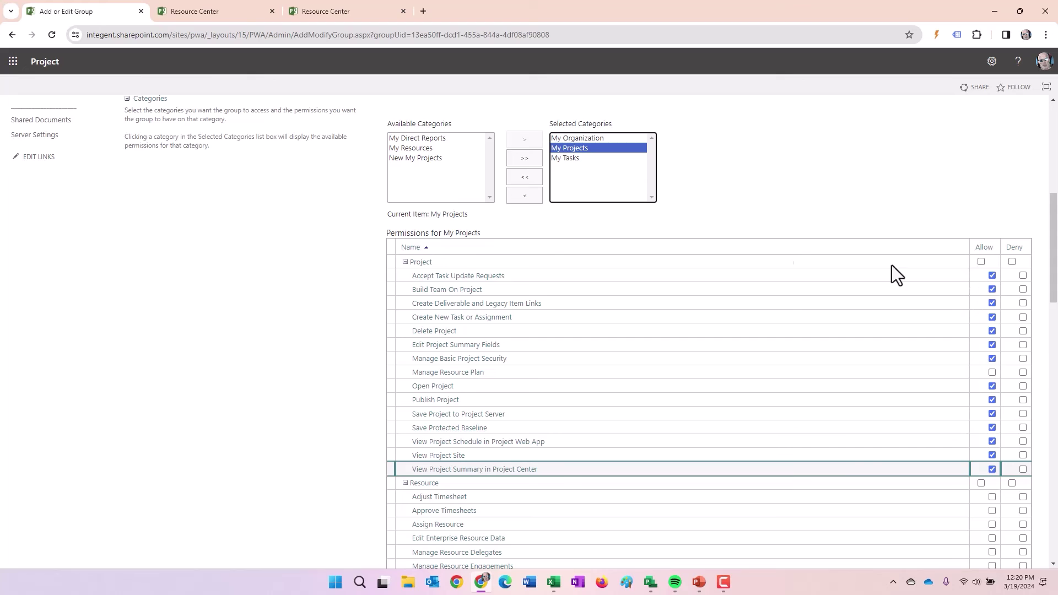
click(391, 274)
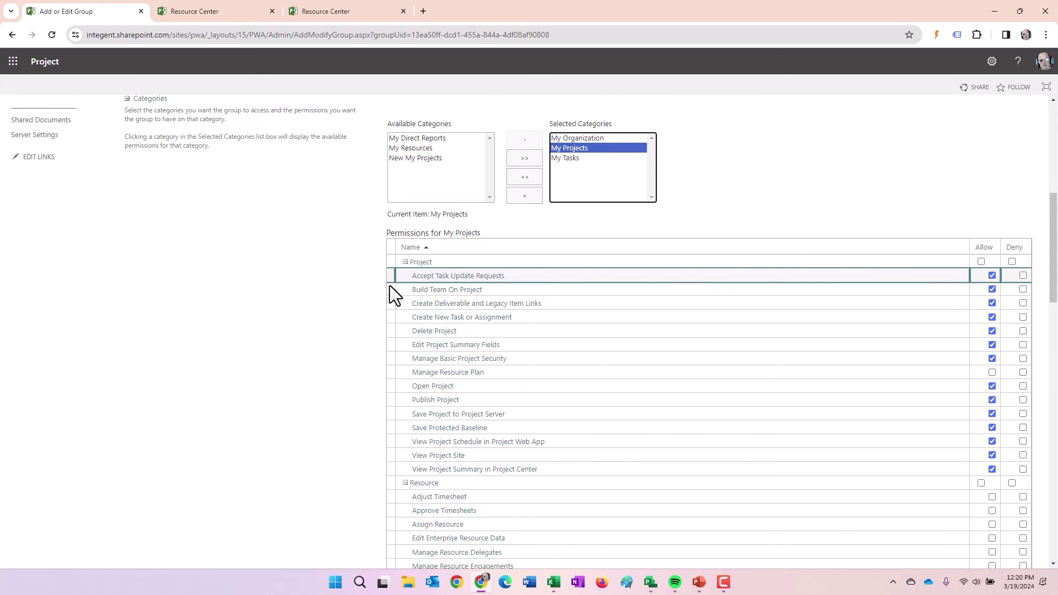
click(389, 286)
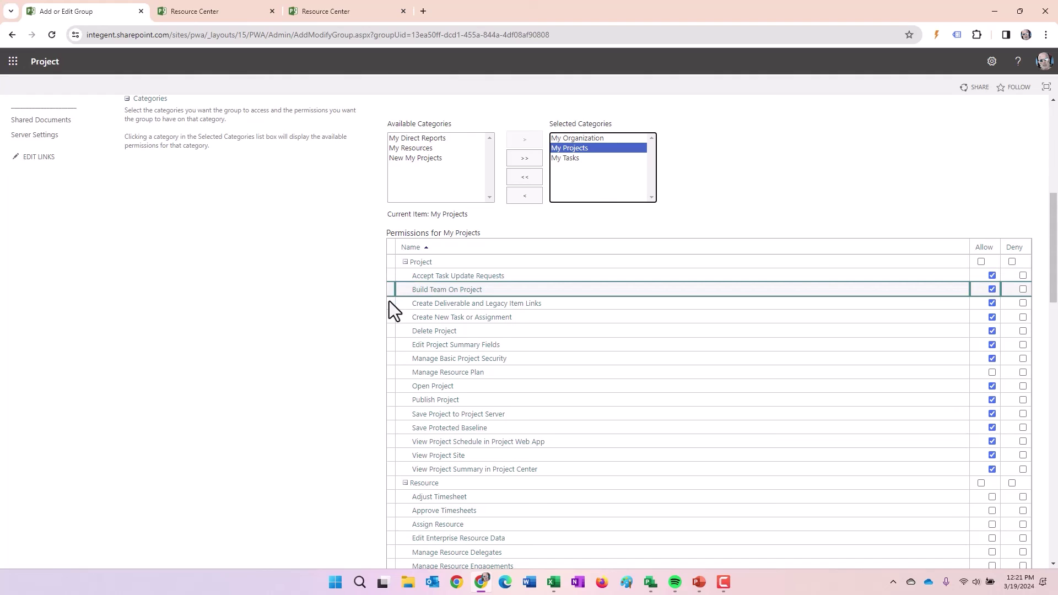
click(389, 302)
click(388, 317)
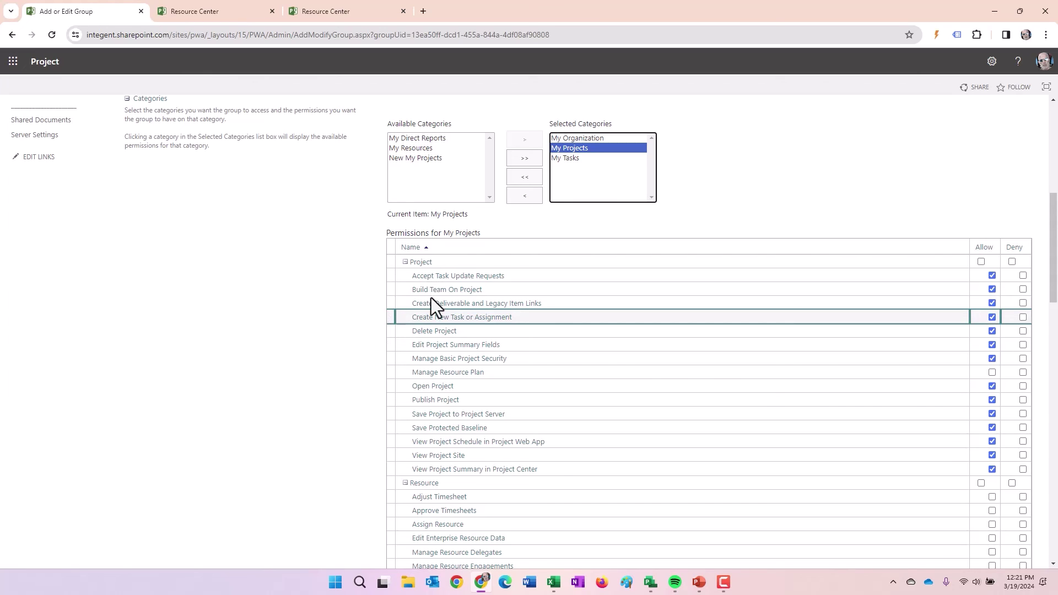
- Compare the My Organization and My Tasks category permissions, then return to the top
click(579, 138)
click(577, 147)
click(580, 139)
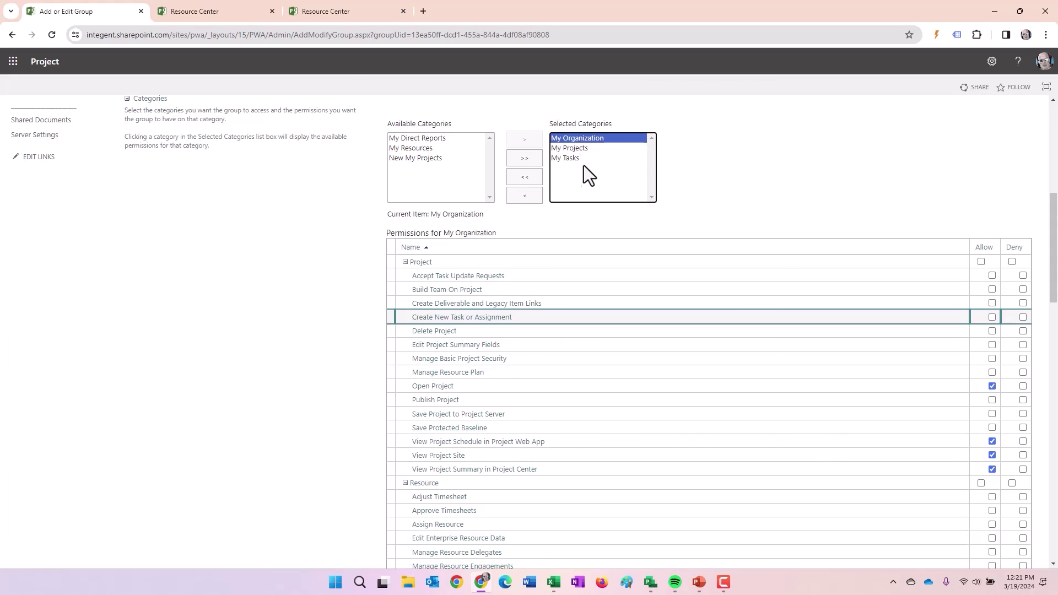
click(575, 159)
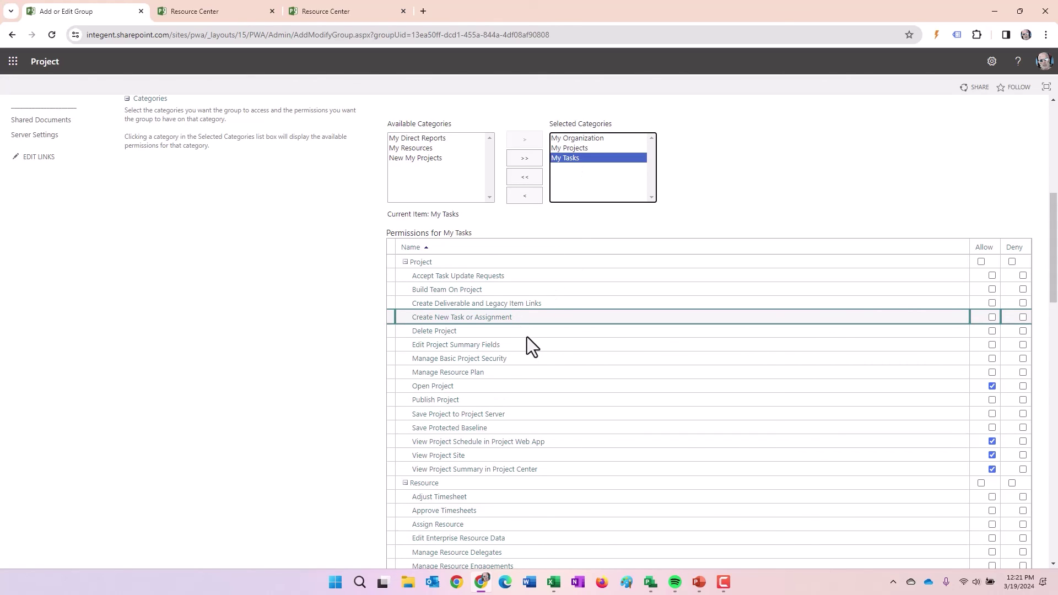
scroll(527, 338, down, 5)
scroll(528, 338, up, 7)
scroll(523, 333, up, 2)
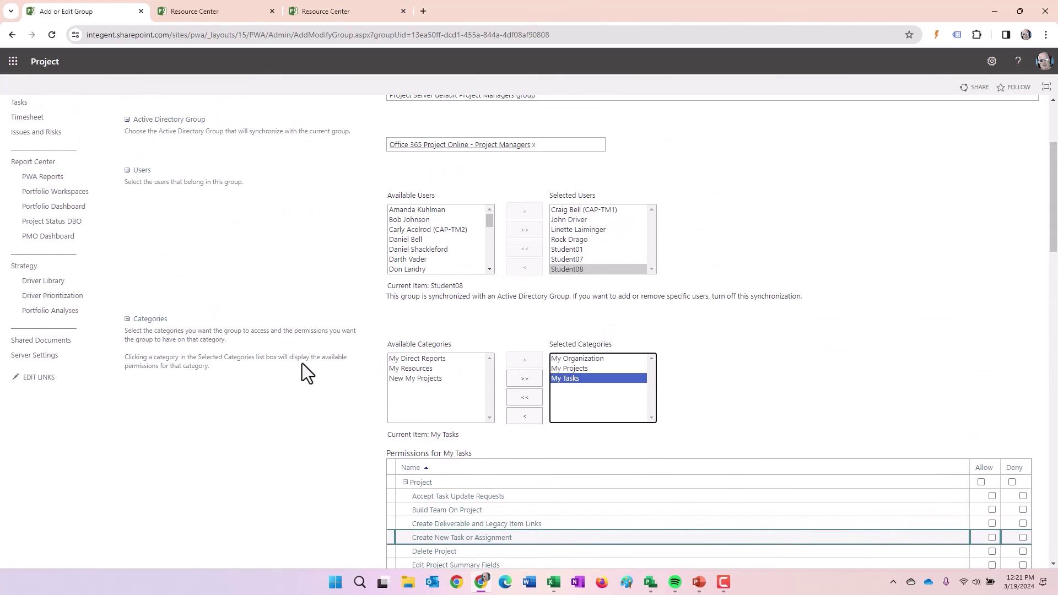
scroll(291, 364, up, 3)
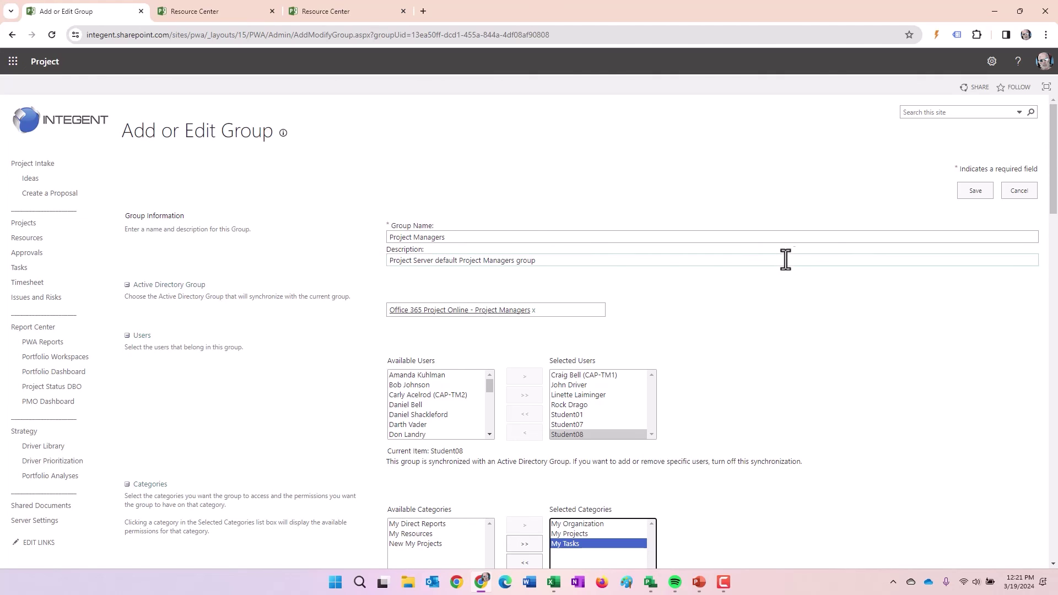
- Cancel the group, then go to Enterprise Custom Fields and Lookup Tables and view the lookup tables
click(1019, 191)
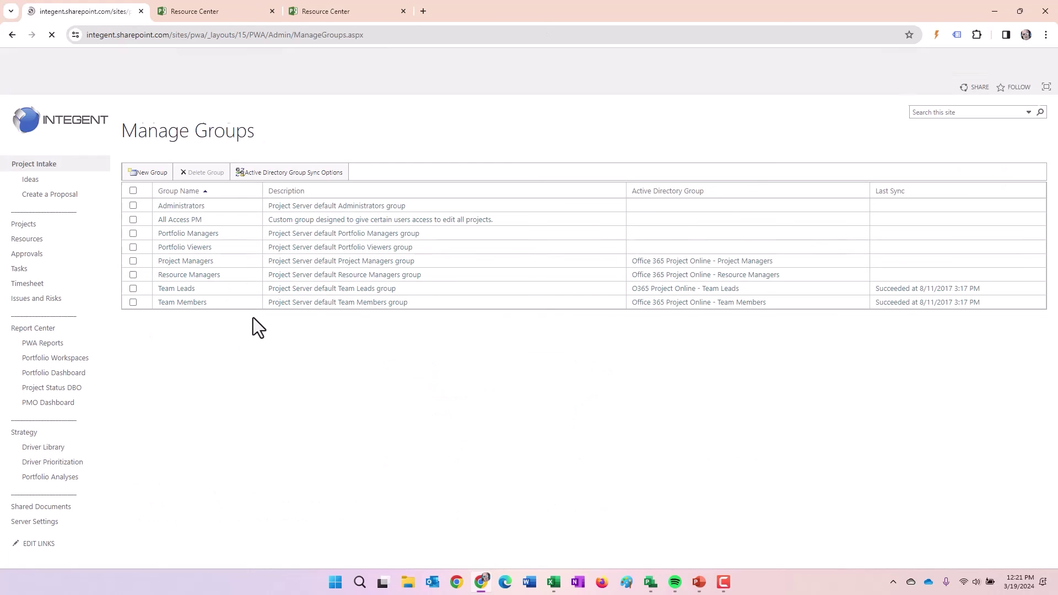
click(48, 524)
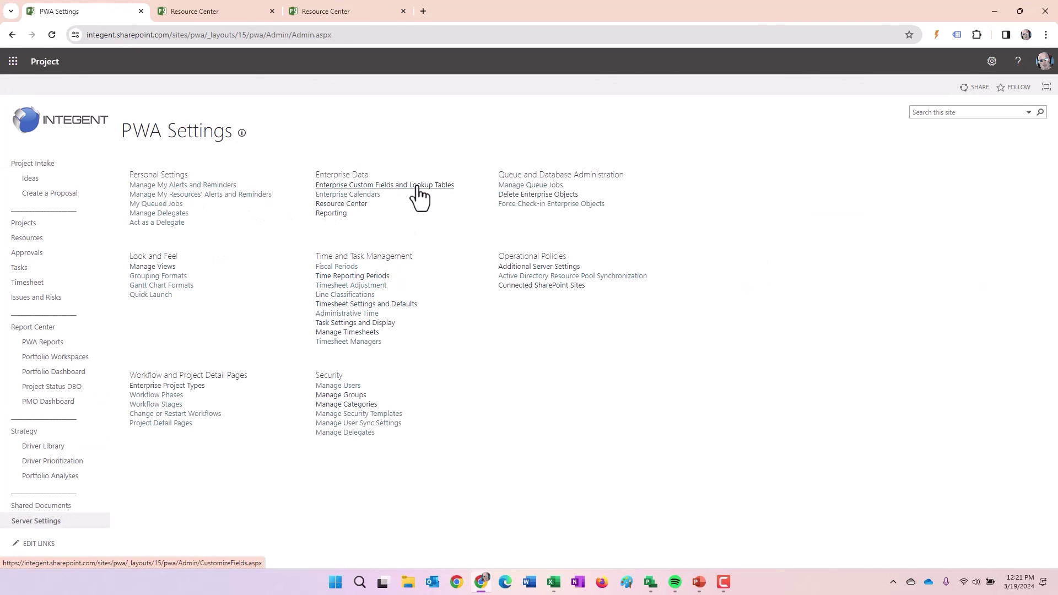
click(413, 188)
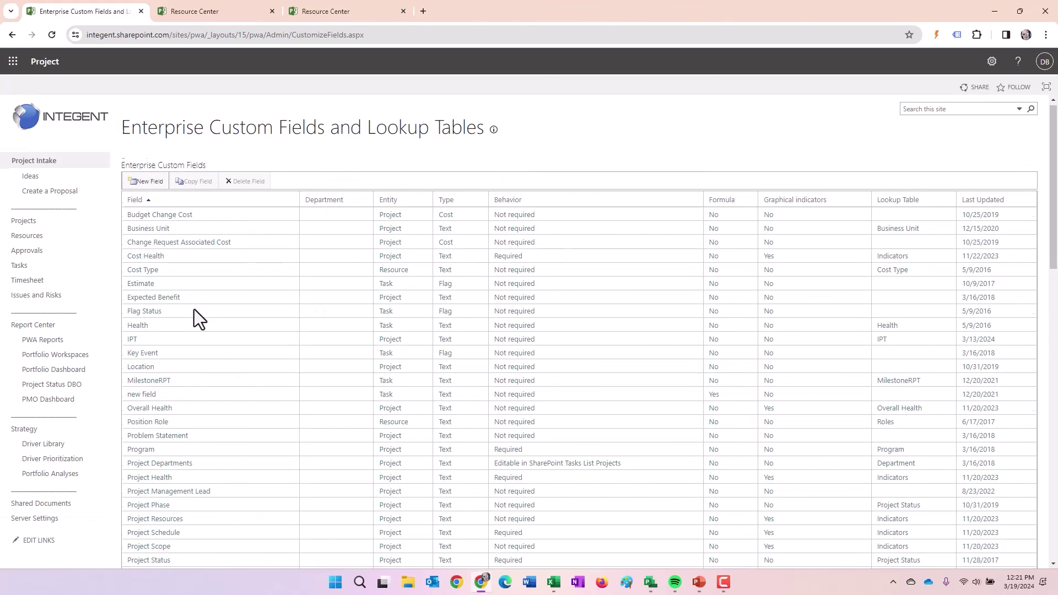
scroll(194, 308, down, 2)
scroll(194, 308, down, 4)
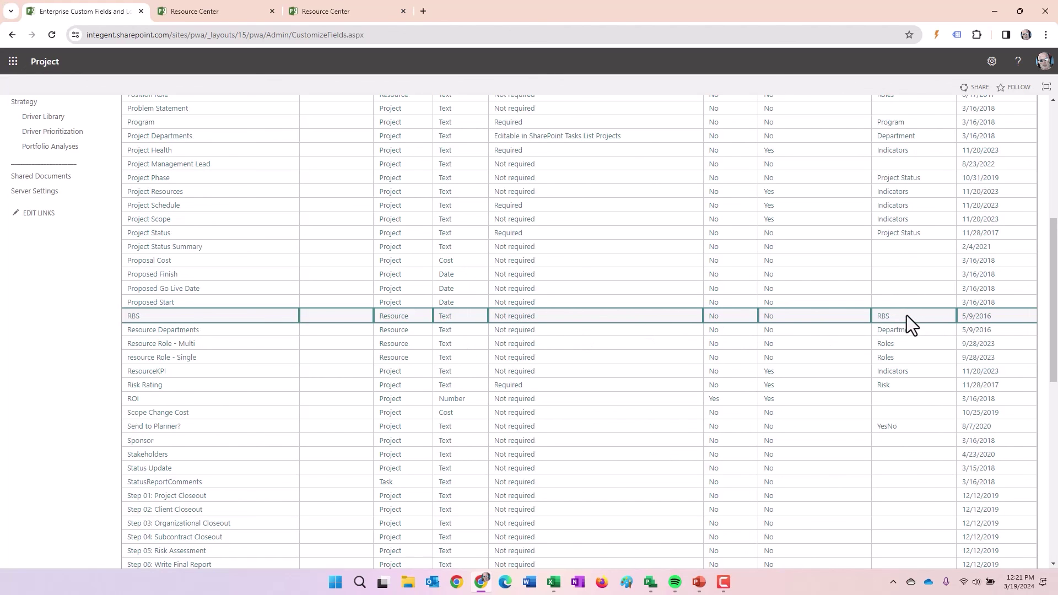
scroll(601, 358, down, 11)
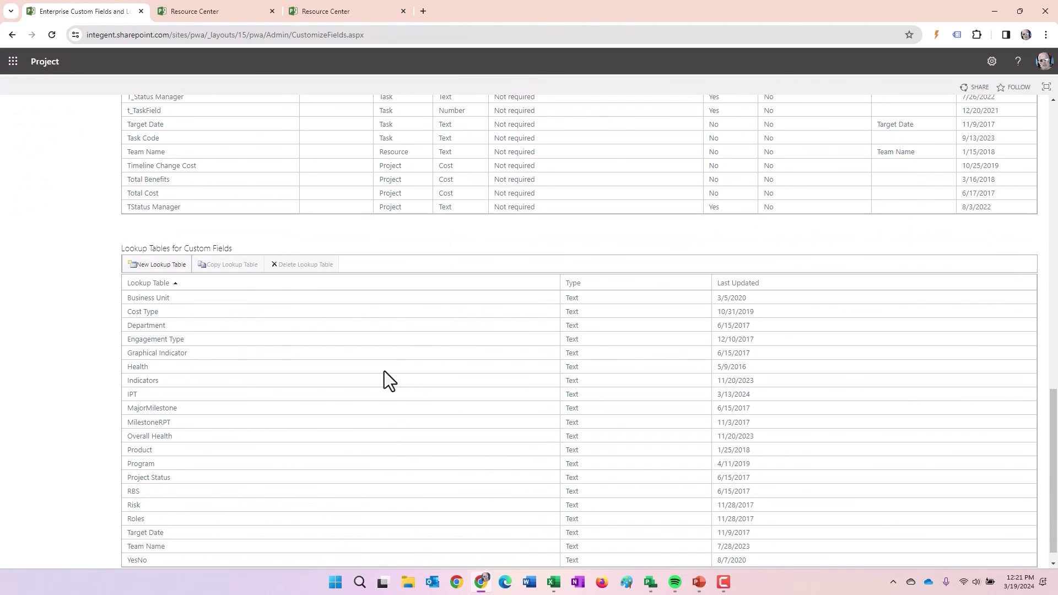
scroll(385, 372, down, 1)
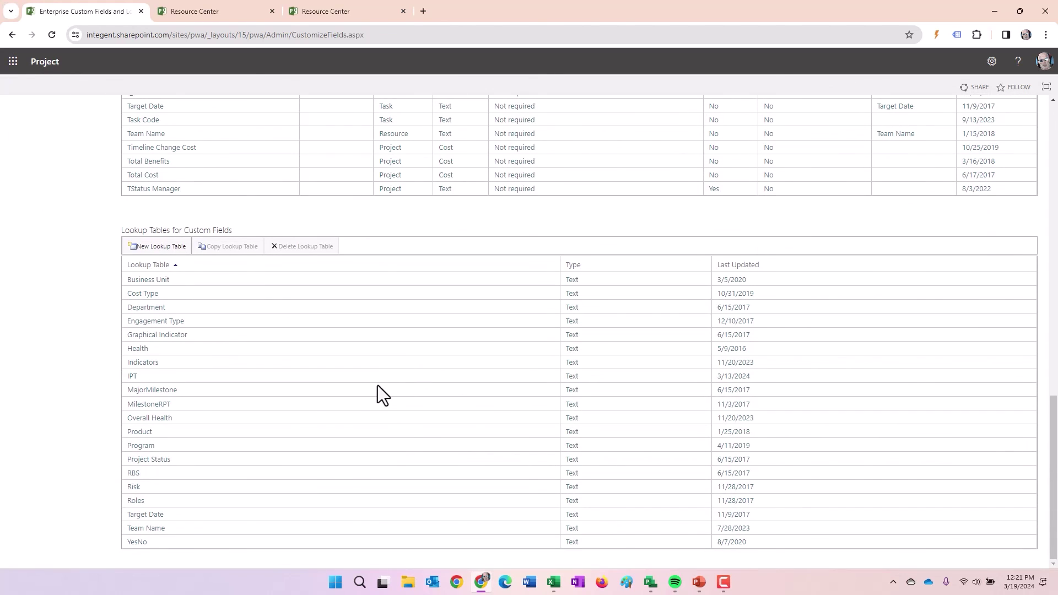
- Open the RBS lookup table and step through its Human Resources and Information Technology levels
click(137, 473)
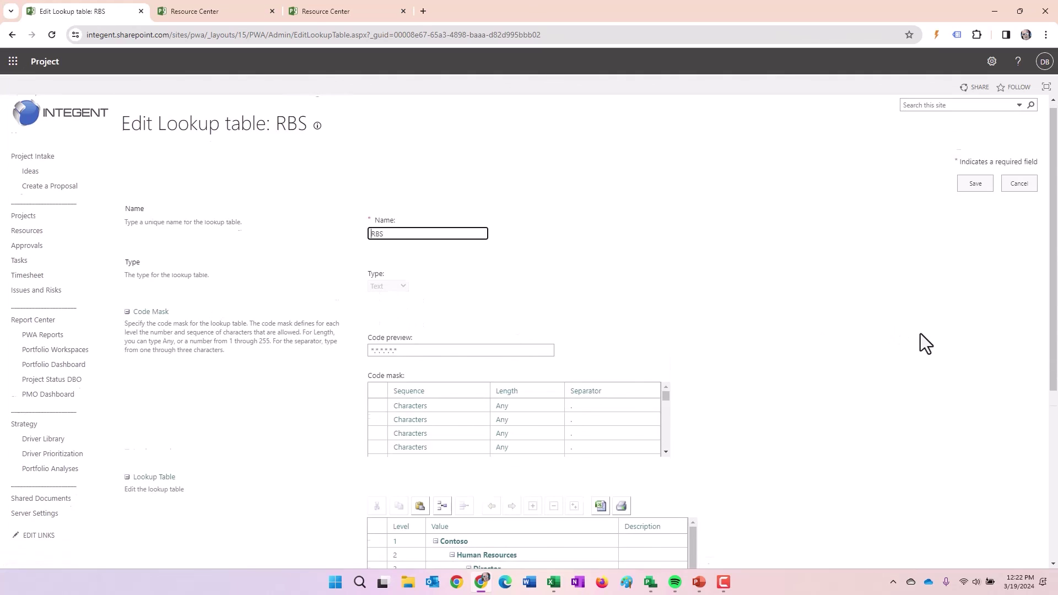
scroll(920, 333, down, 4)
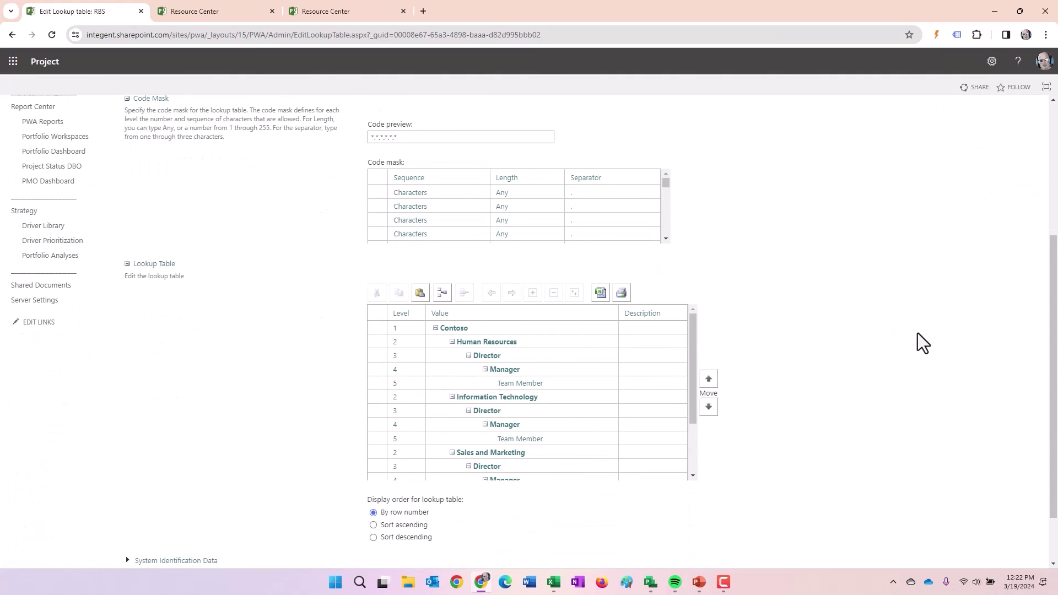
click(532, 338)
click(535, 358)
click(538, 371)
click(551, 384)
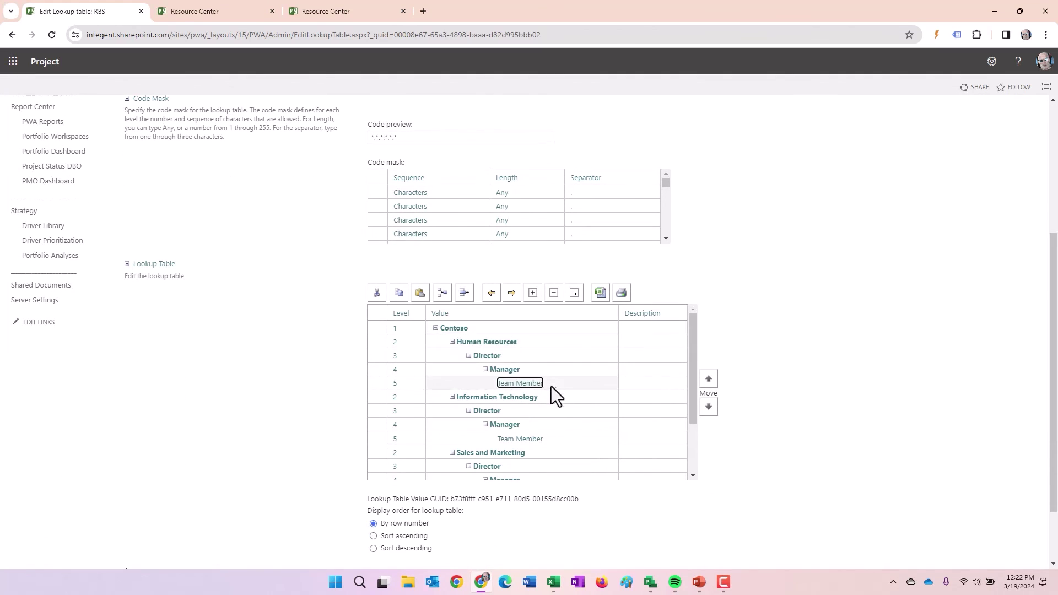
click(554, 397)
click(556, 411)
click(557, 425)
click(558, 435)
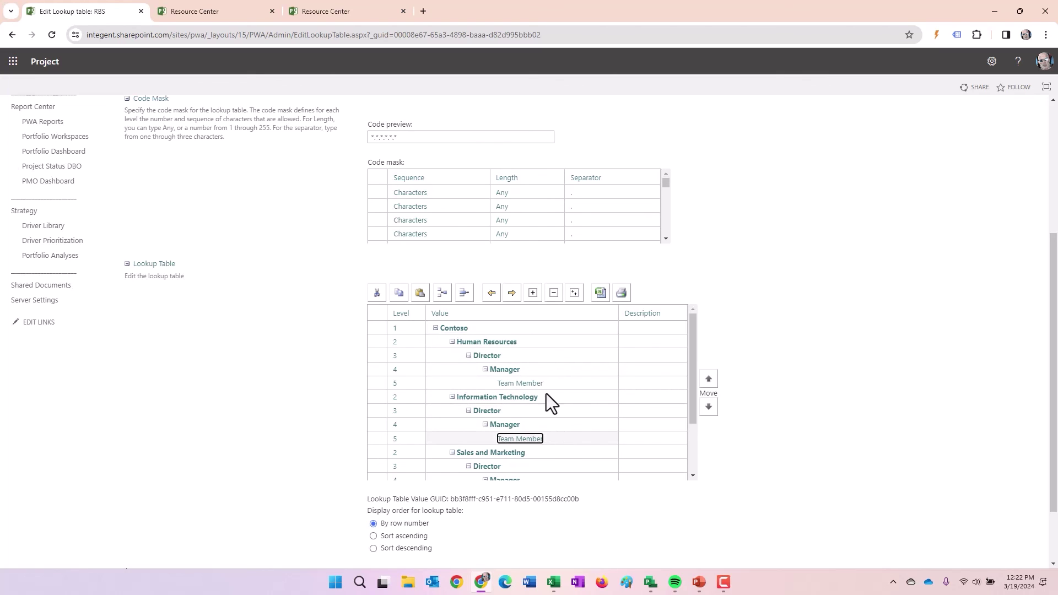
- Revisit the Contoso and Human Resources values, then close the RBS table without saving
click(541, 327)
click(544, 338)
click(544, 355)
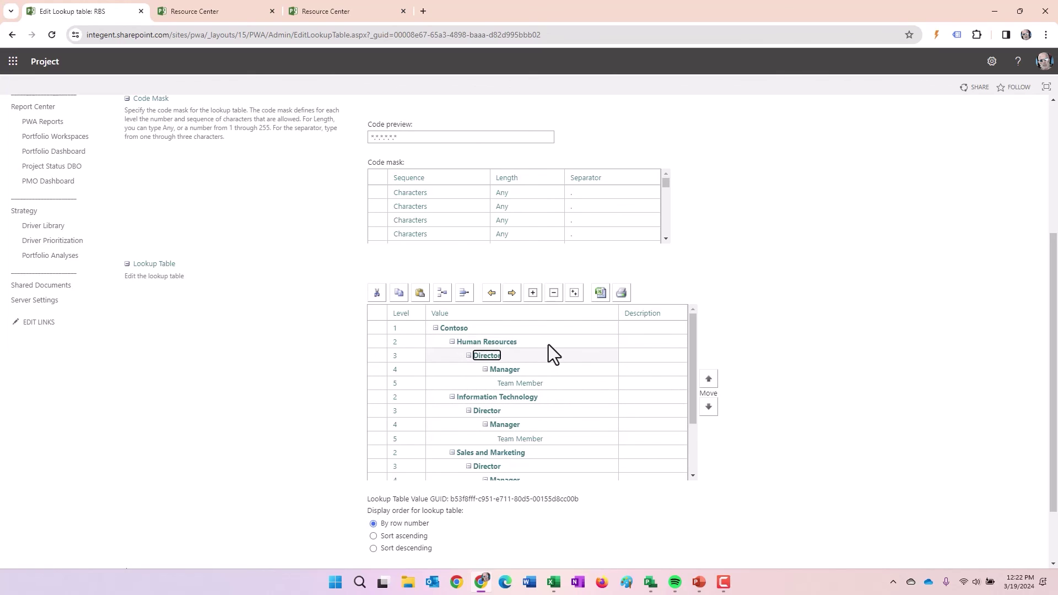
click(548, 345)
click(544, 356)
click(546, 339)
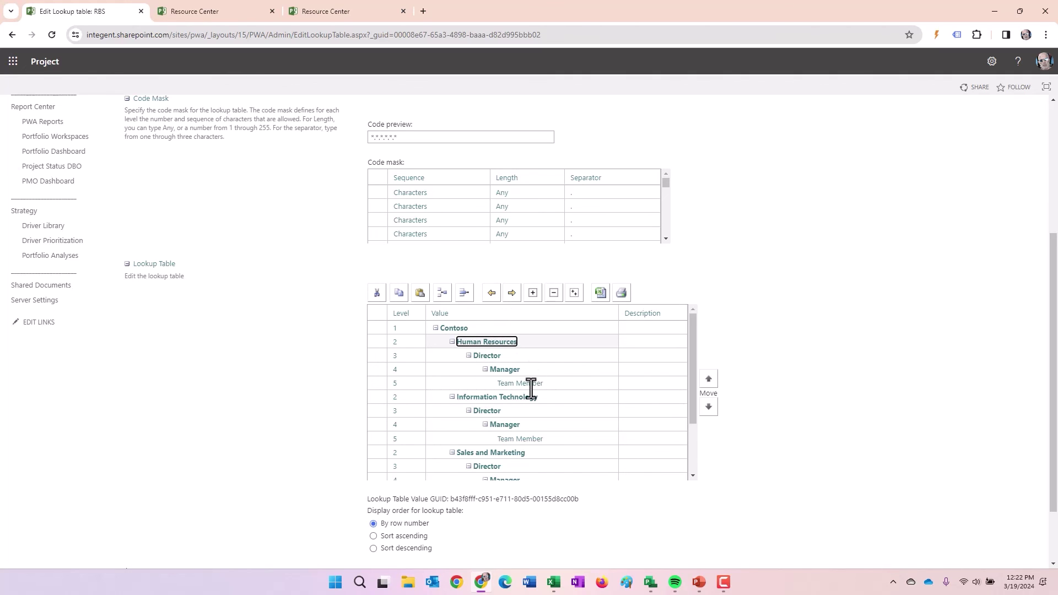
scroll(532, 386, down, 1)
scroll(534, 375, down, 2)
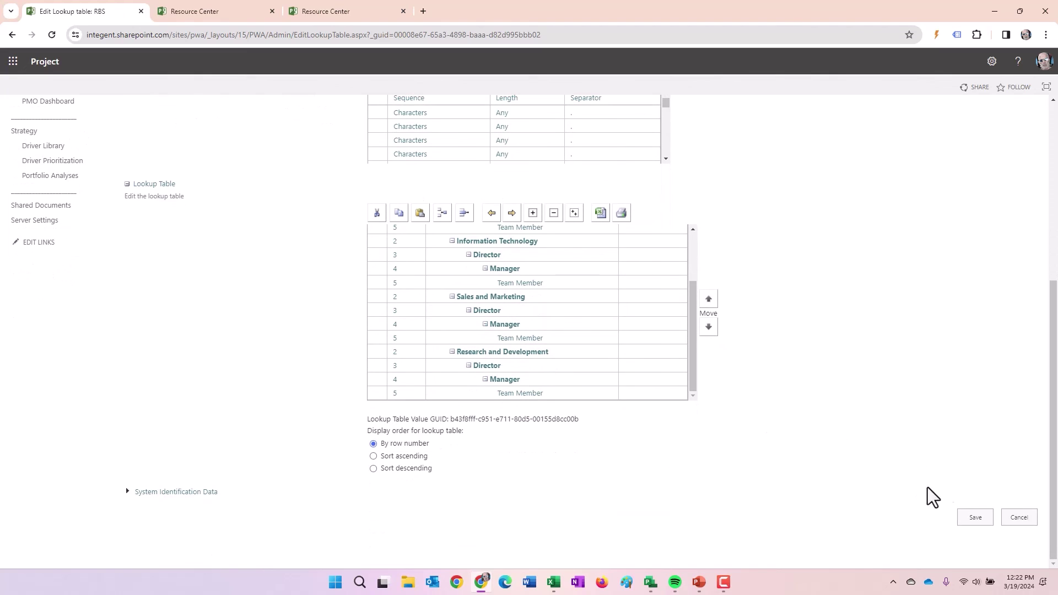
scroll(818, 408, up, 7)
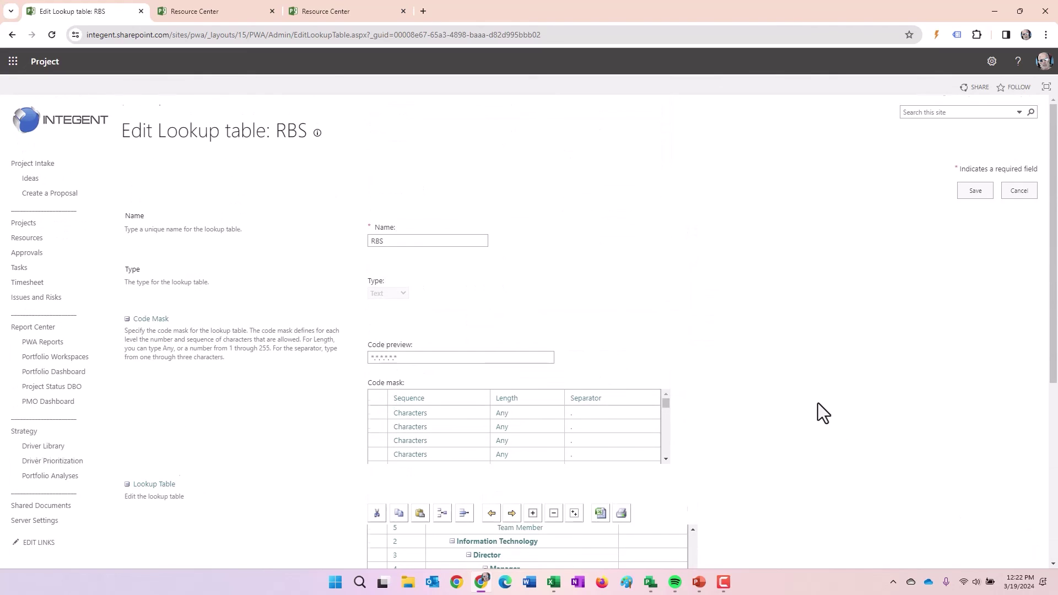
click(1019, 192)
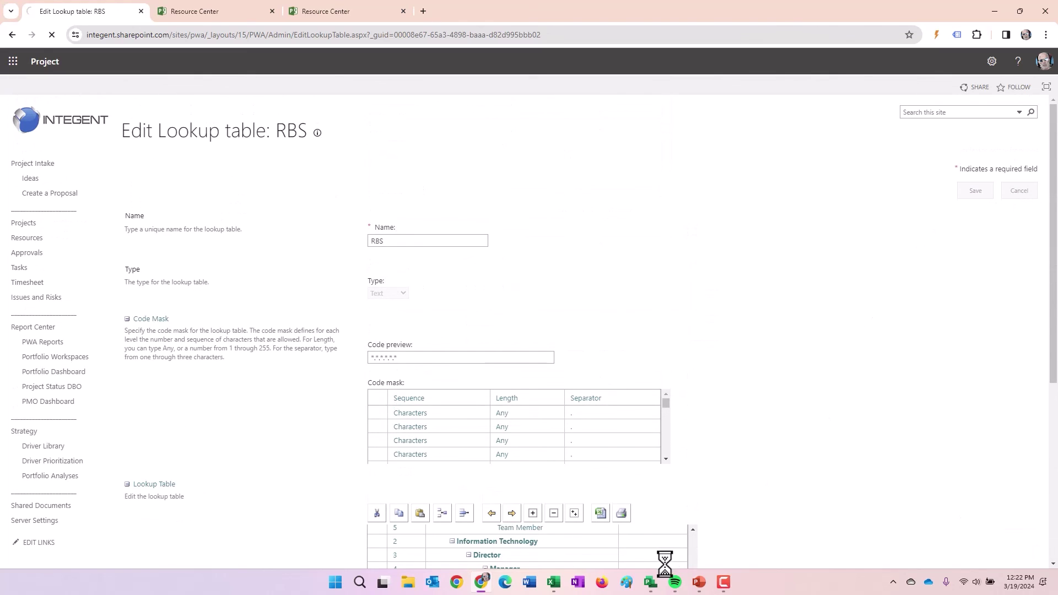
- Bring up the Checked-out Enterprise Resources sheet showing both resources' Director.Manager RBS values
mouse_move(655, 582)
click(752, 528)
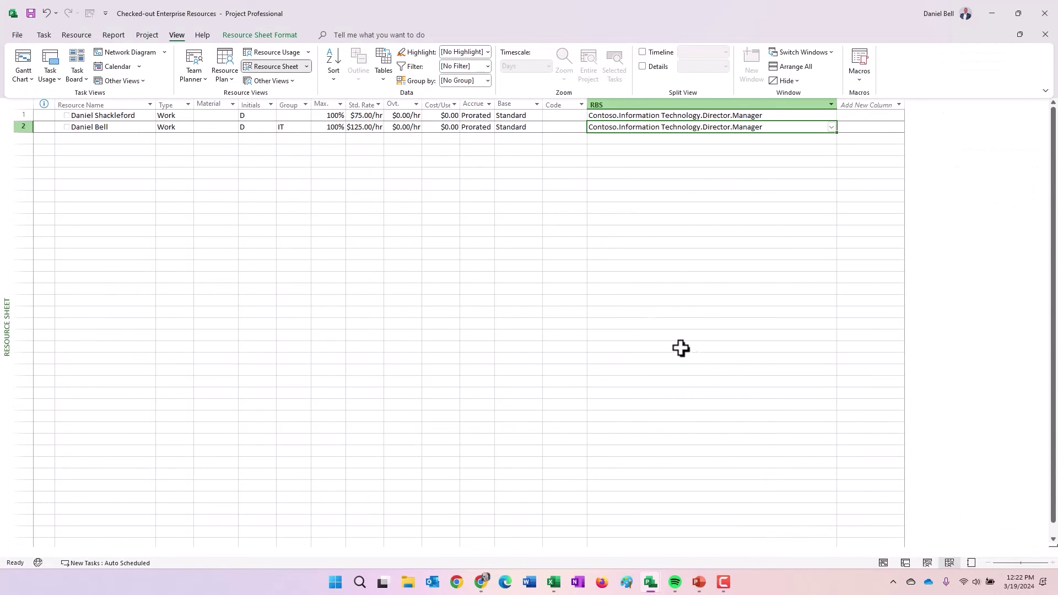